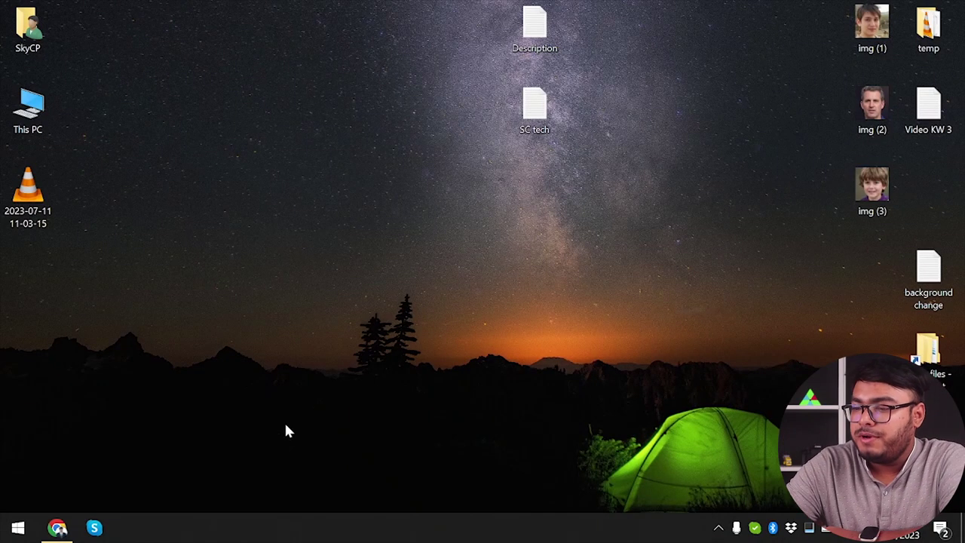
Restore the Chrome window showing the GoZen Forms.Ai AppSumo deal page.
{"action": "left_click", "coordinate": [58, 528]}
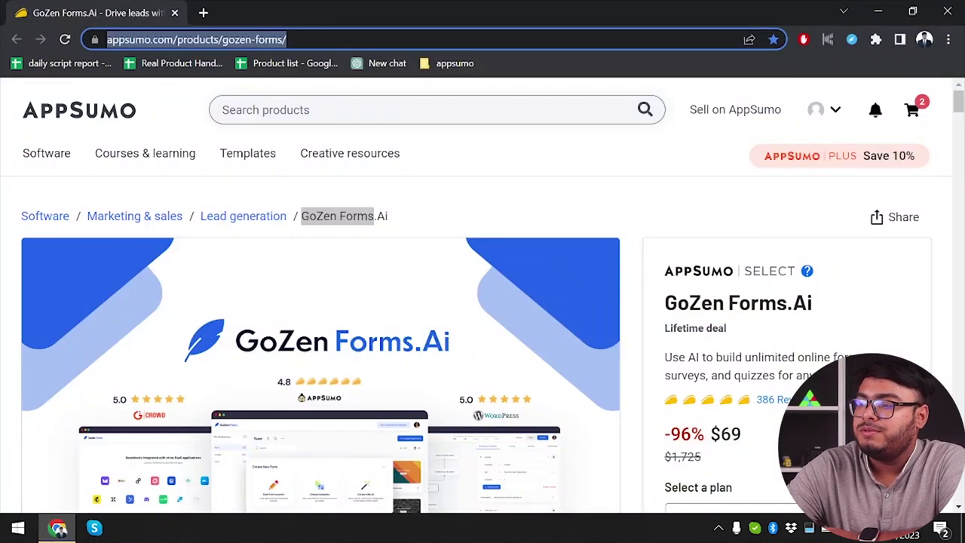
Scroll the AppSumo deal page and open the GoZen Forms homepage (gozen.io/forms) in a new tab.
{"action": "scroll", "coordinate": [720, 427], "scroll_direction": "down", "scroll_amount": 2}
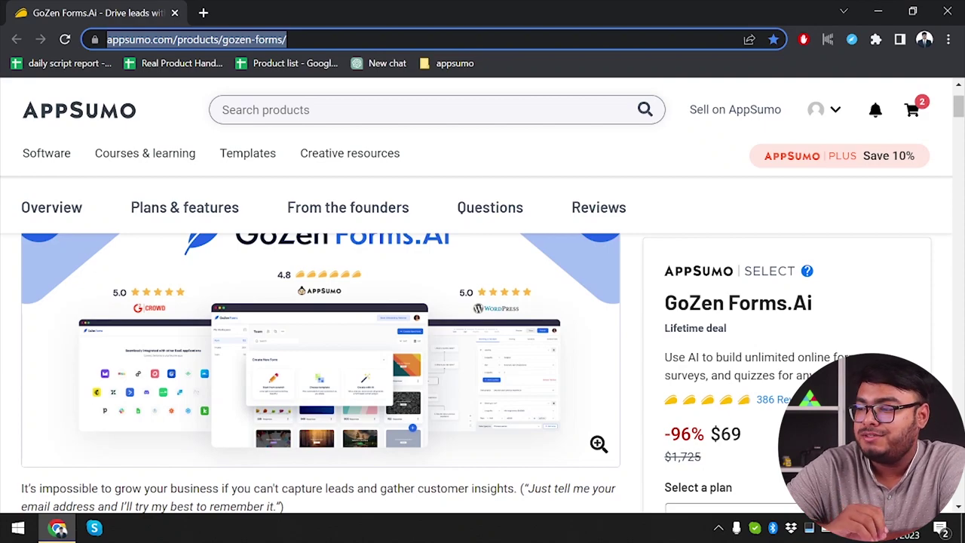
{"action": "scroll", "coordinate": [419, 348], "scroll_direction": "down", "scroll_amount": 4}
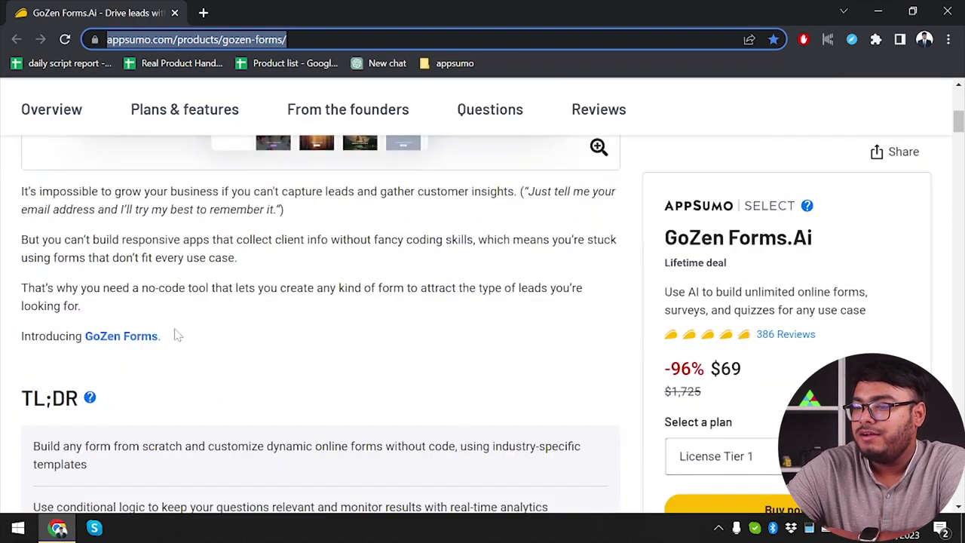
{"action": "left_click", "coordinate": [142, 340]}
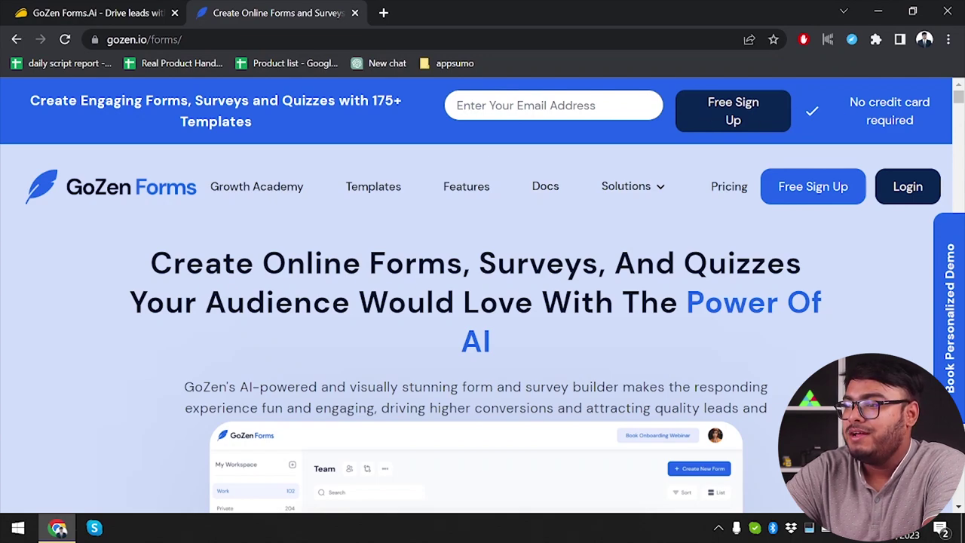
Sign in with Google, glance over the release notes, and expand the Private workspace group.
{"action": "key", "text": "F5"}
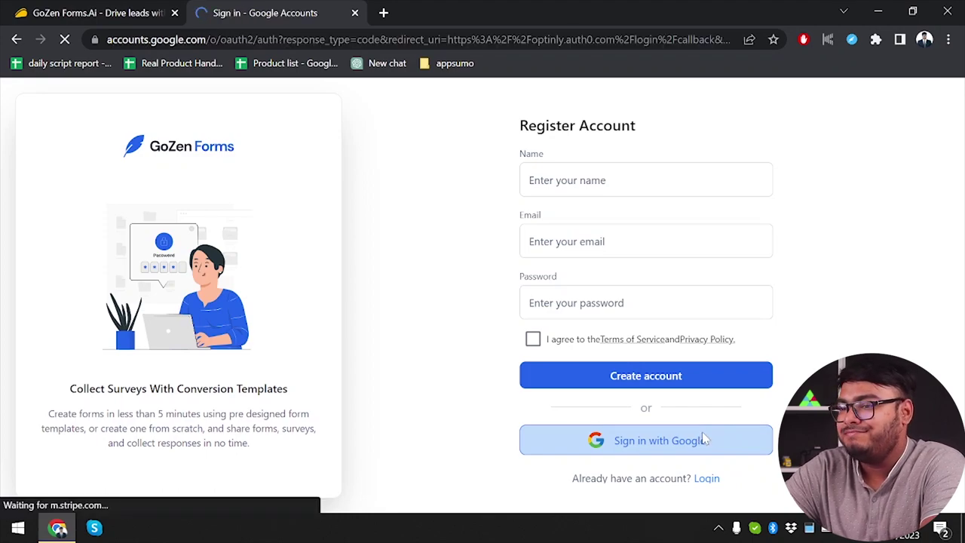
{"action": "left_click", "coordinate": [493, 252]}
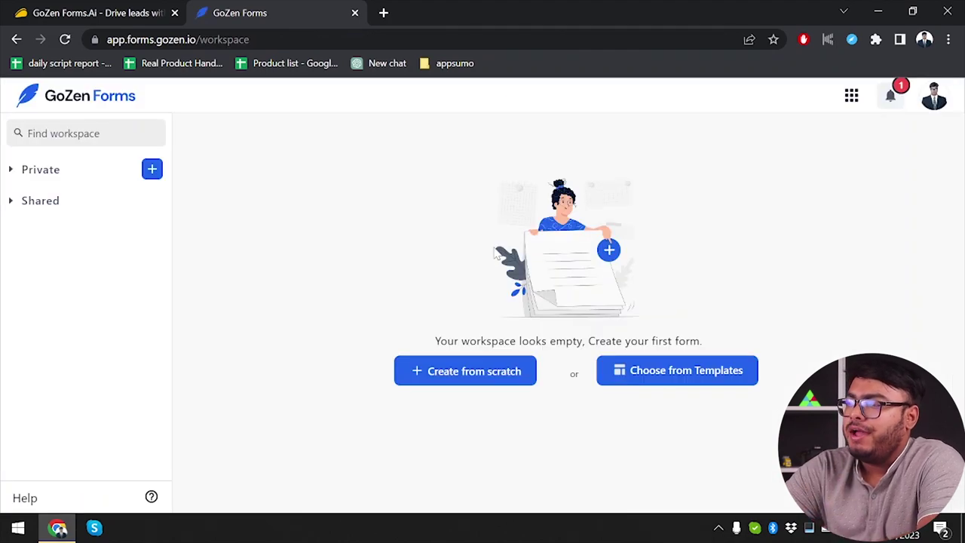
{"action": "left_click", "coordinate": [890, 96]}
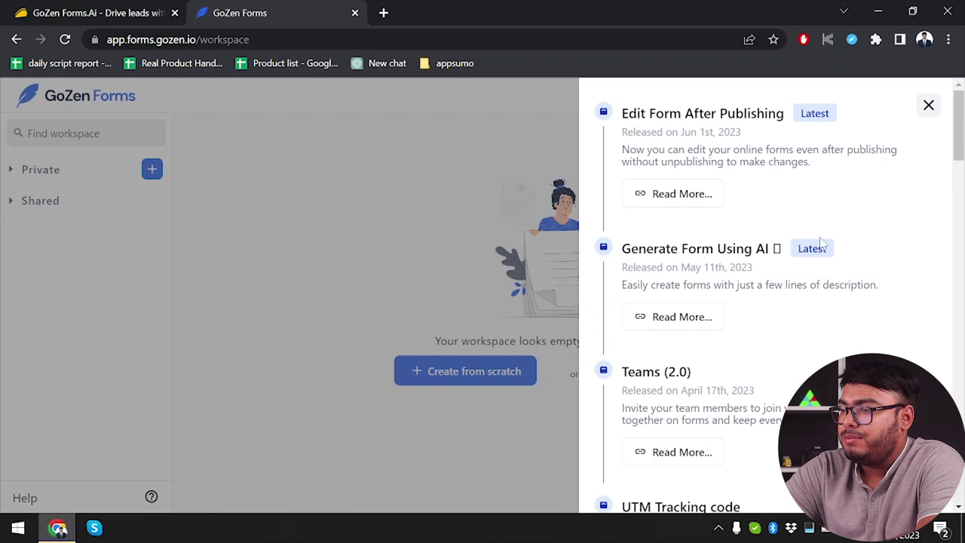
{"action": "scroll", "coordinate": [820, 243], "scroll_direction": "down", "scroll_amount": 3}
{"action": "scroll", "coordinate": [818, 244], "scroll_direction": "up", "scroll_amount": 3}
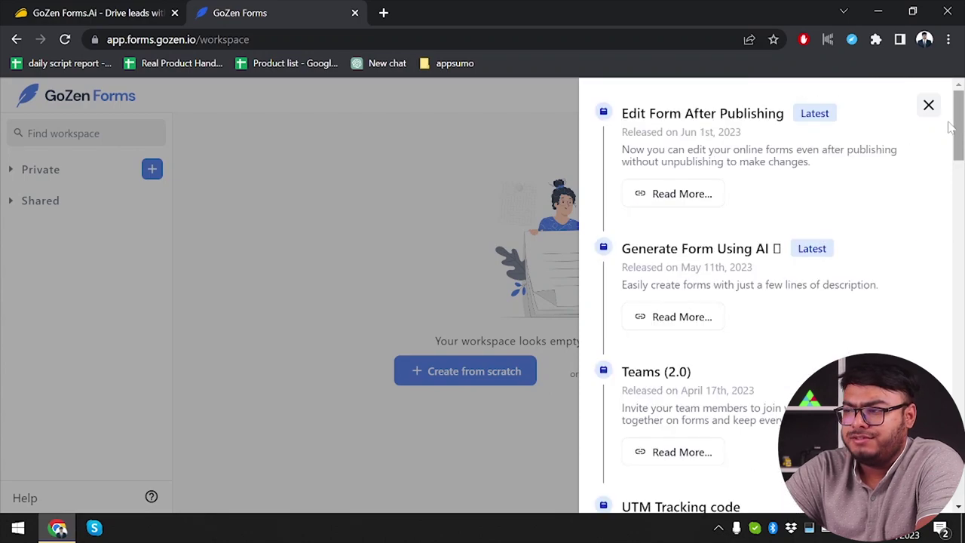
{"action": "left_click", "coordinate": [928, 106]}
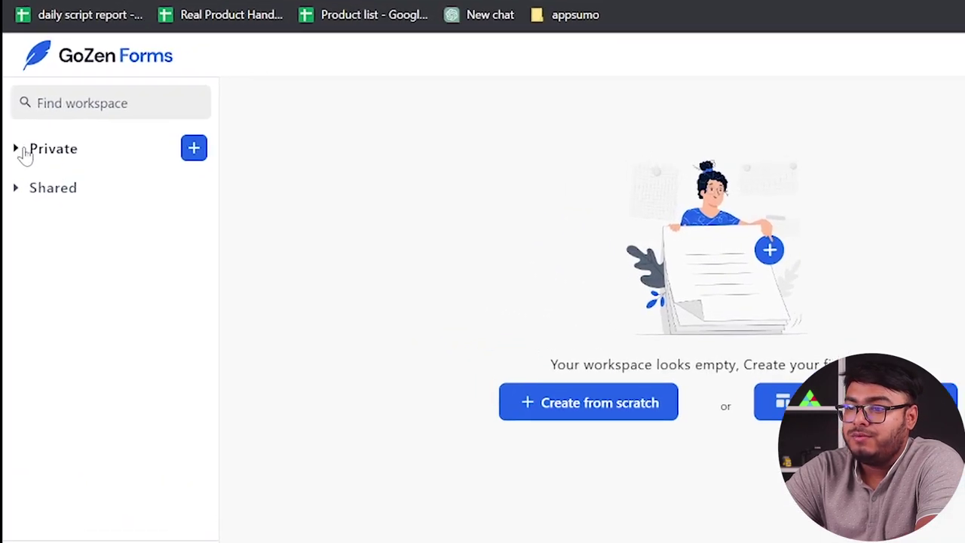
{"action": "left_click", "coordinate": [15, 170]}
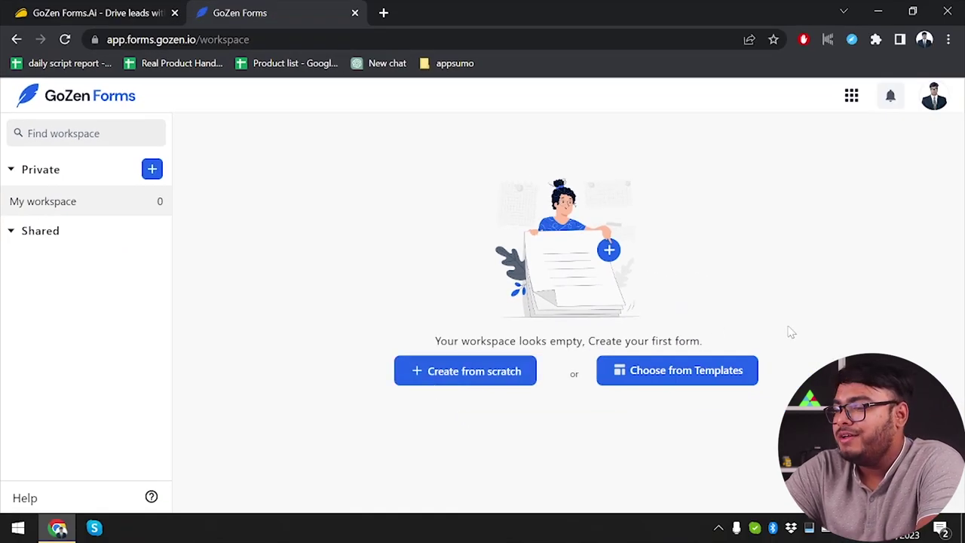
Browse the templates gallery down to Client Details Form and use that template.
{"action": "left_click", "coordinate": [667, 373]}
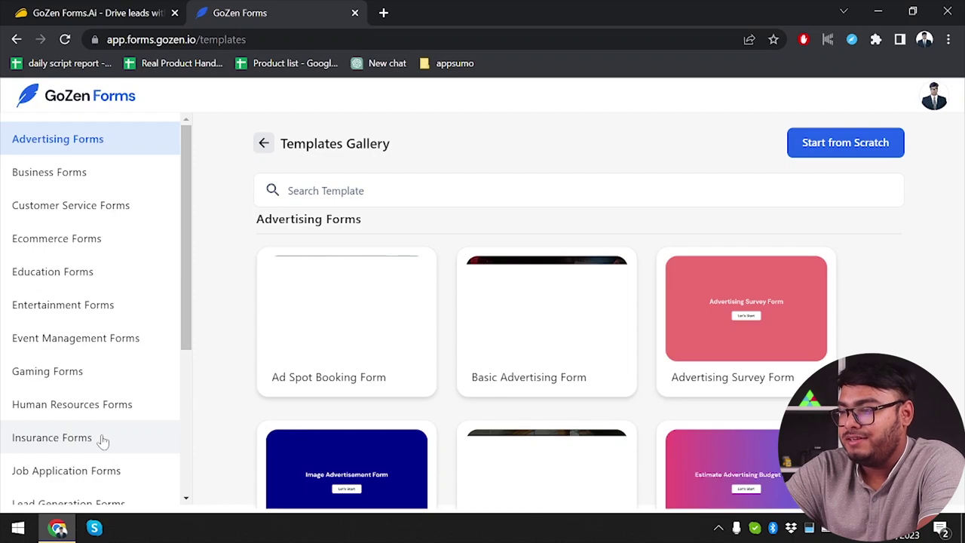
{"action": "scroll", "coordinate": [636, 395], "scroll_direction": "down", "scroll_amount": 2}
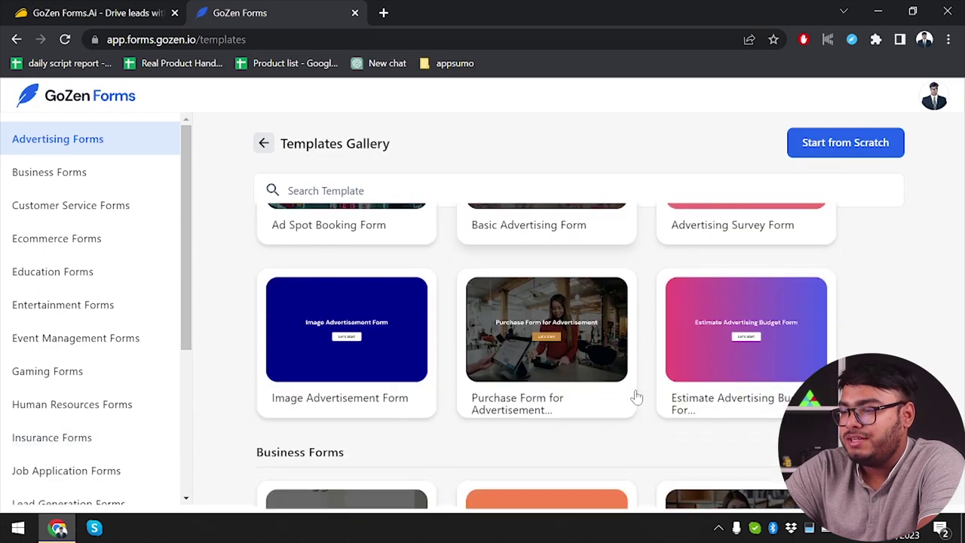
{"action": "scroll", "coordinate": [540, 331], "scroll_direction": "down", "scroll_amount": 2}
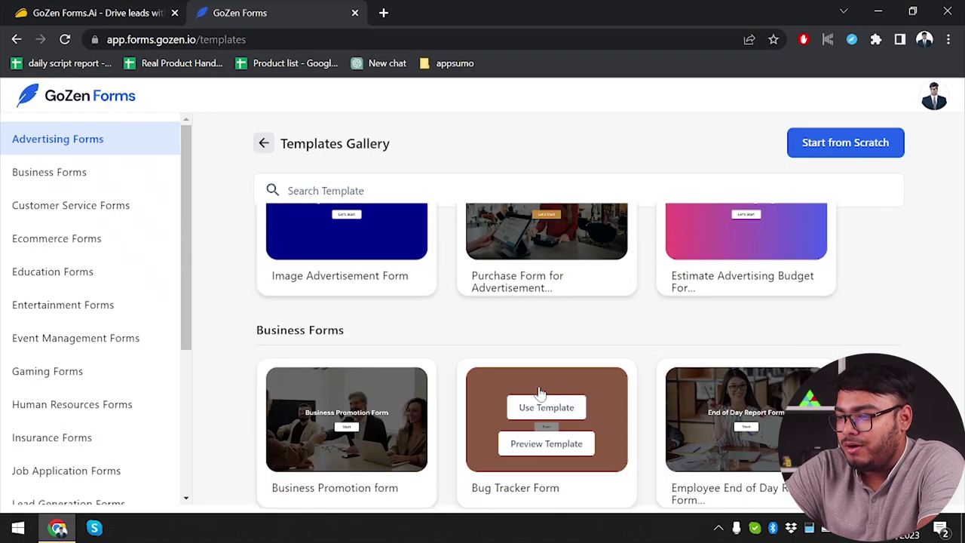
{"action": "scroll", "coordinate": [540, 392], "scroll_direction": "down", "scroll_amount": 2}
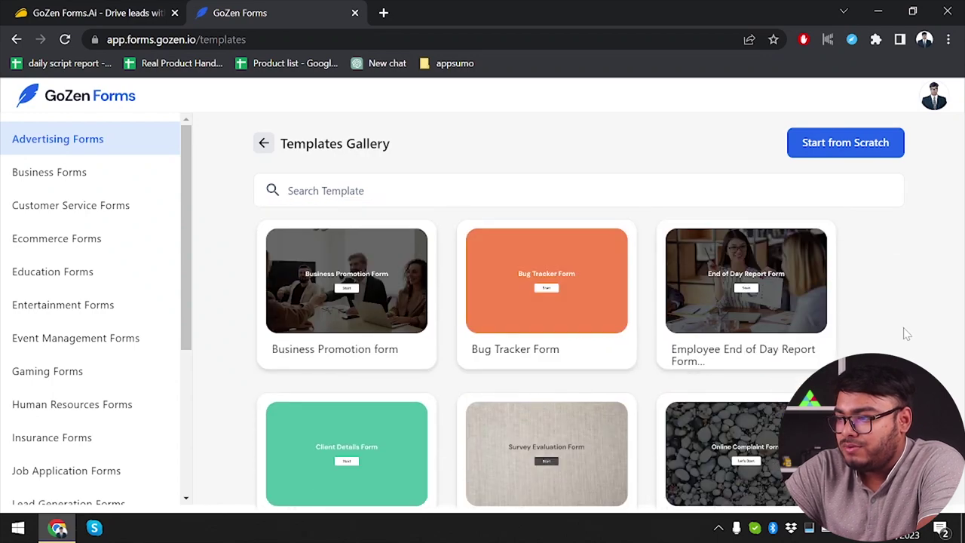
{"action": "scroll", "coordinate": [678, 478], "scroll_direction": "down", "scroll_amount": 2}
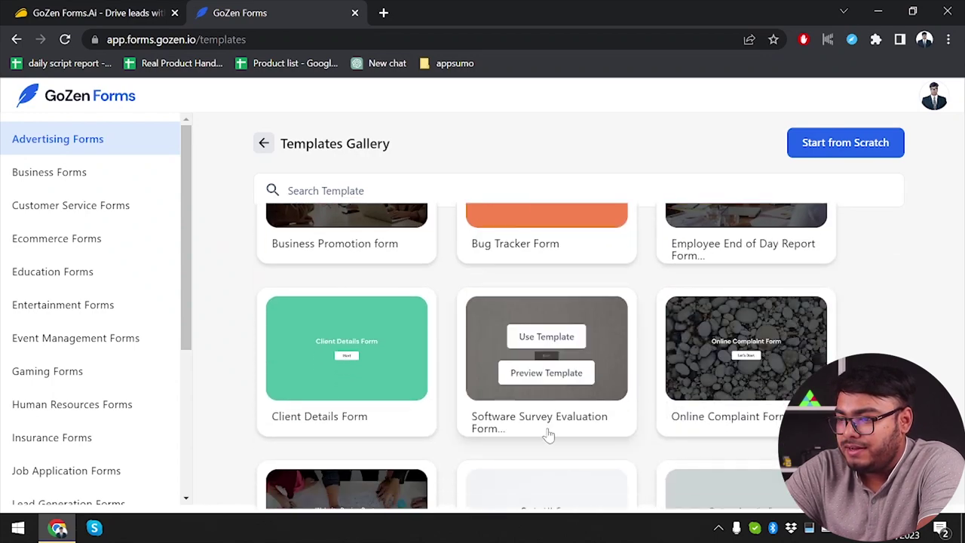
{"action": "scroll", "coordinate": [549, 435], "scroll_direction": "down", "scroll_amount": 2}
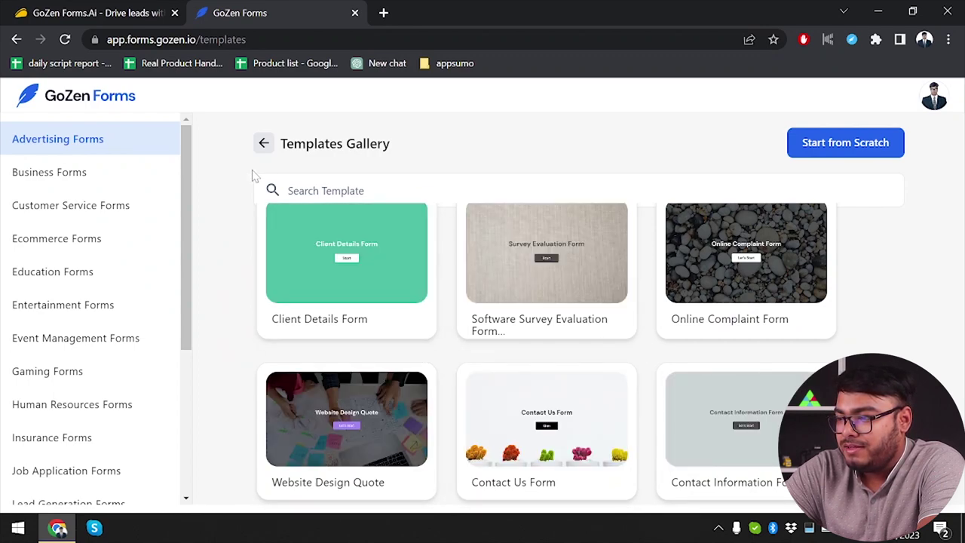
{"action": "mouse_move", "coordinate": [343, 224]}
{"action": "left_click", "coordinate": [361, 242]}
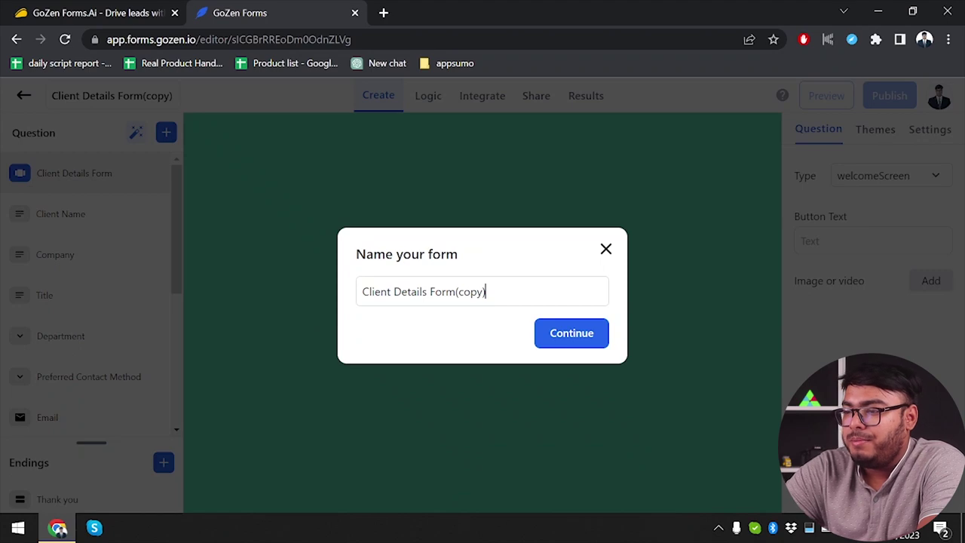
Name the new form 'Client Details' and dismiss the add-question tour tip.
{"action": "key", "text": "BackSpace"}
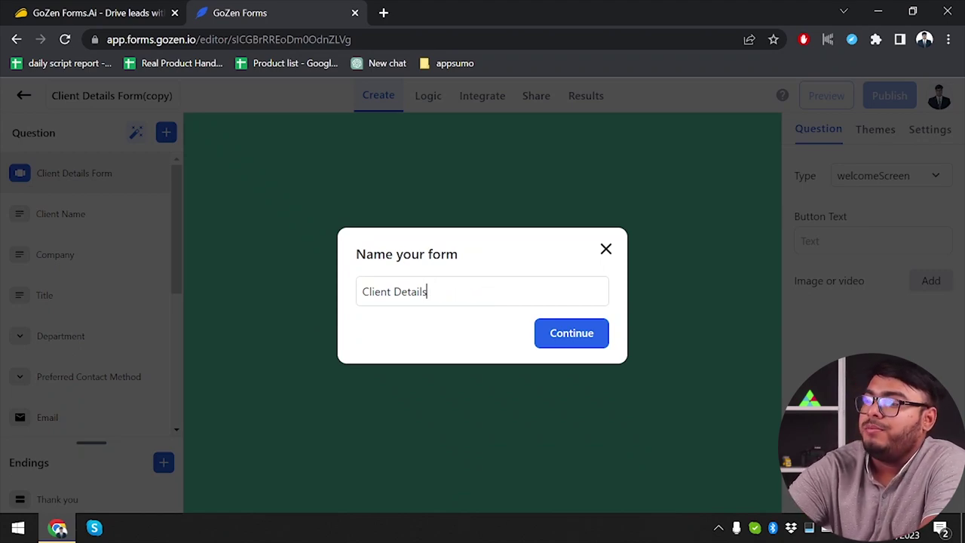
{"action": "left_click", "coordinate": [603, 338]}
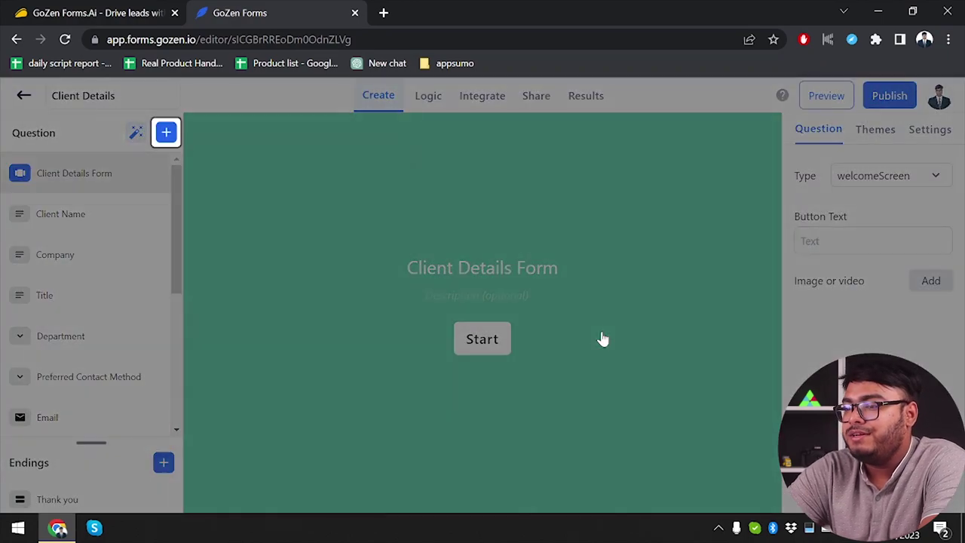
{"action": "left_click", "coordinate": [202, 137]}
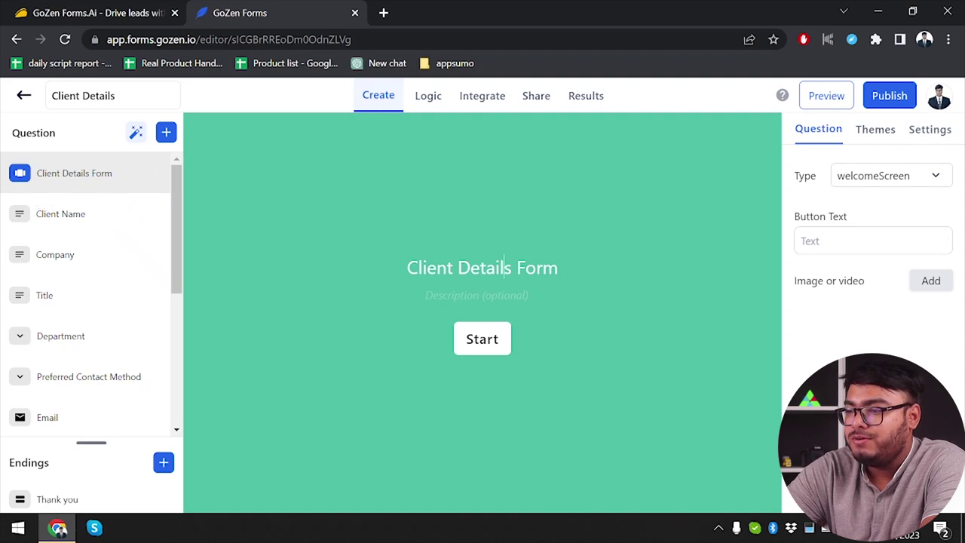
Edit the welcome screen title, keeping it as 'Client Details Form'.
{"action": "left_click", "coordinate": [520, 248]}
{"action": "key", "text": "BackSpace"}
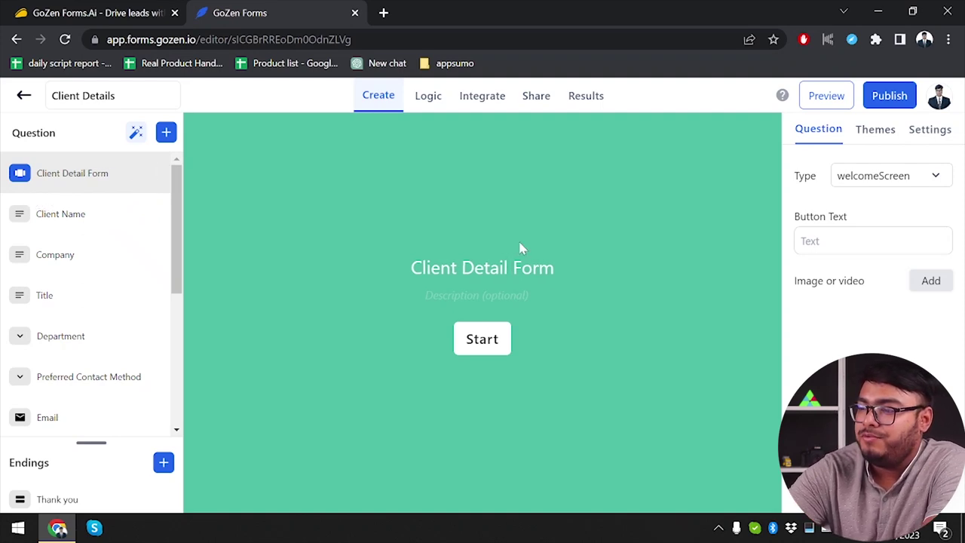
{"action": "type", "text": "s"}
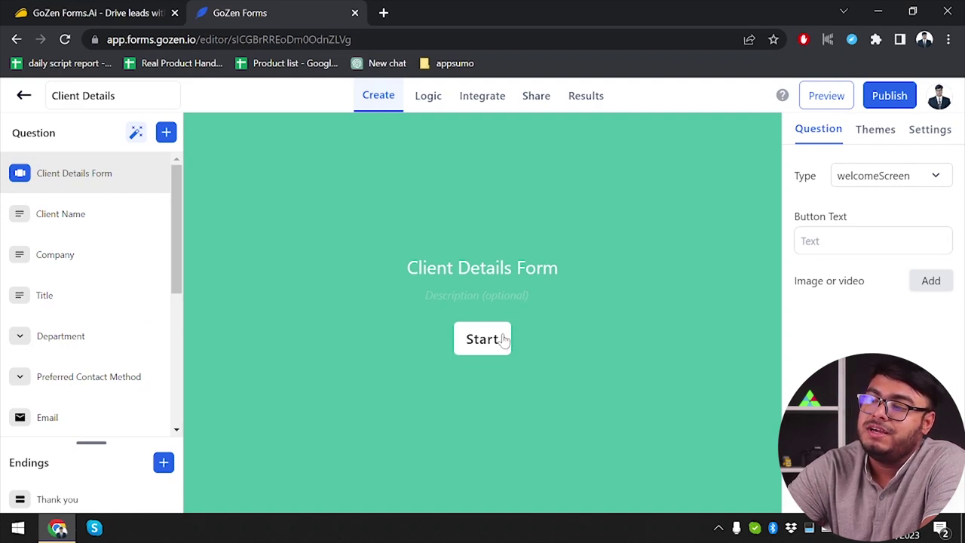
Duplicate the Client Name question, then delete the duplicate.
{"action": "left_click", "coordinate": [73, 216]}
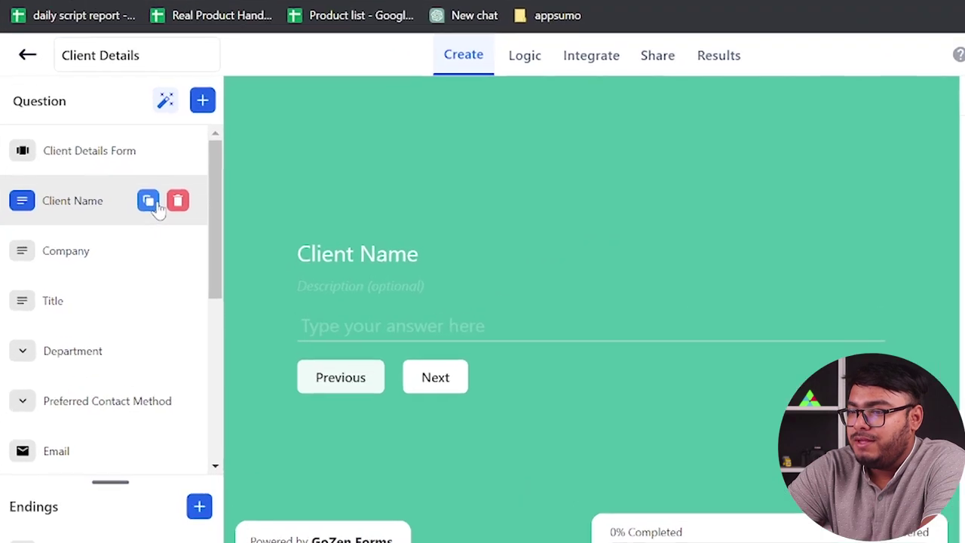
{"action": "left_click", "coordinate": [156, 207]}
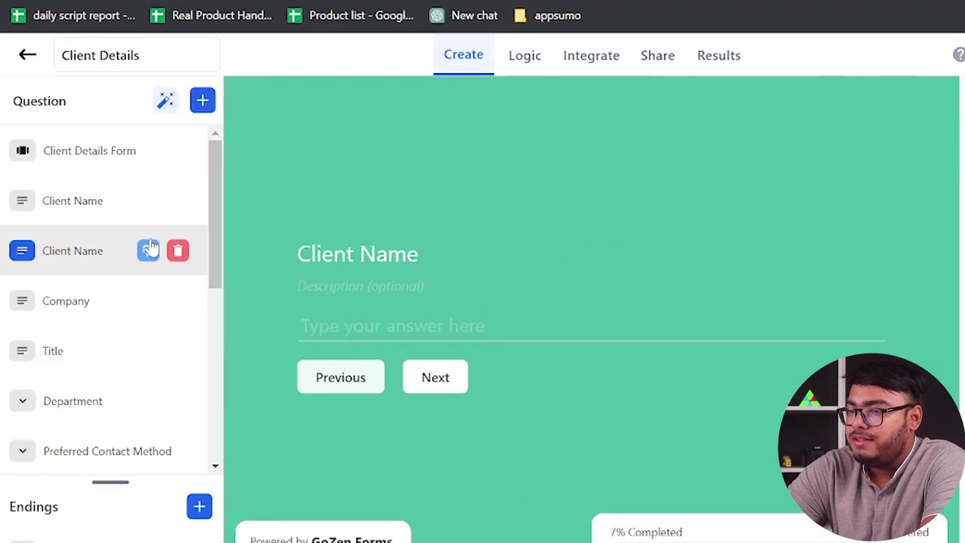
{"action": "left_click", "coordinate": [86, 209]}
{"action": "left_click", "coordinate": [95, 249]}
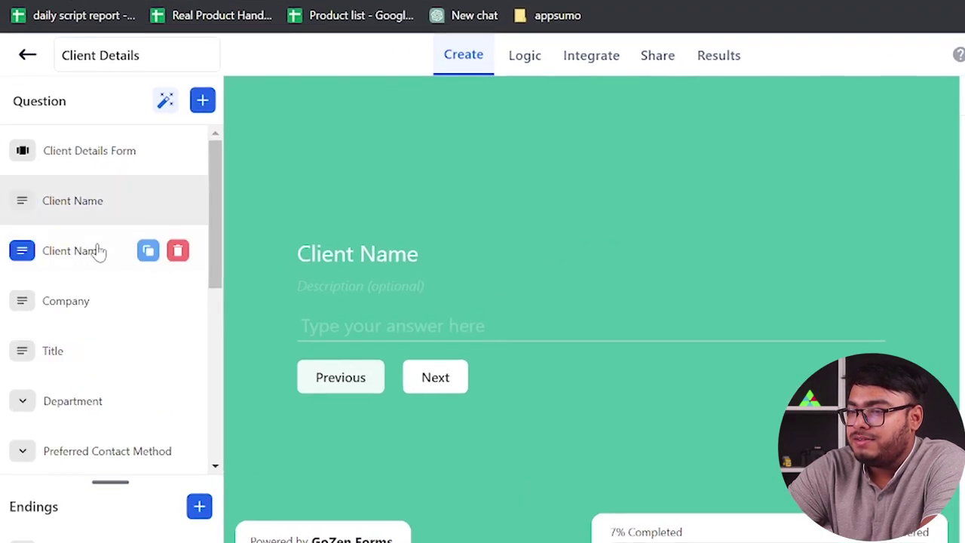
{"action": "left_click", "coordinate": [178, 251]}
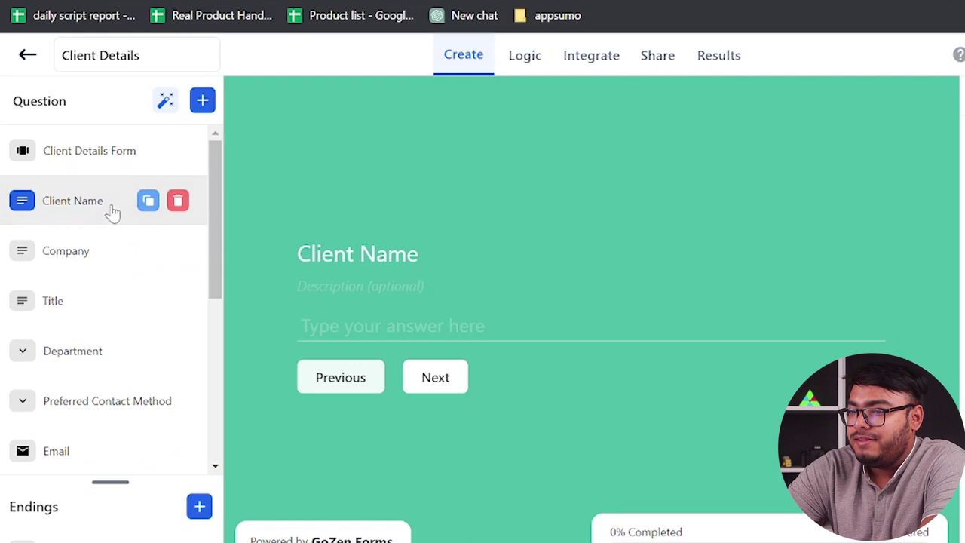
Review the Company, Title, Department and Preferred Contact Method questions.
{"action": "left_click", "coordinate": [72, 252]}
{"action": "left_click", "coordinate": [63, 313]}
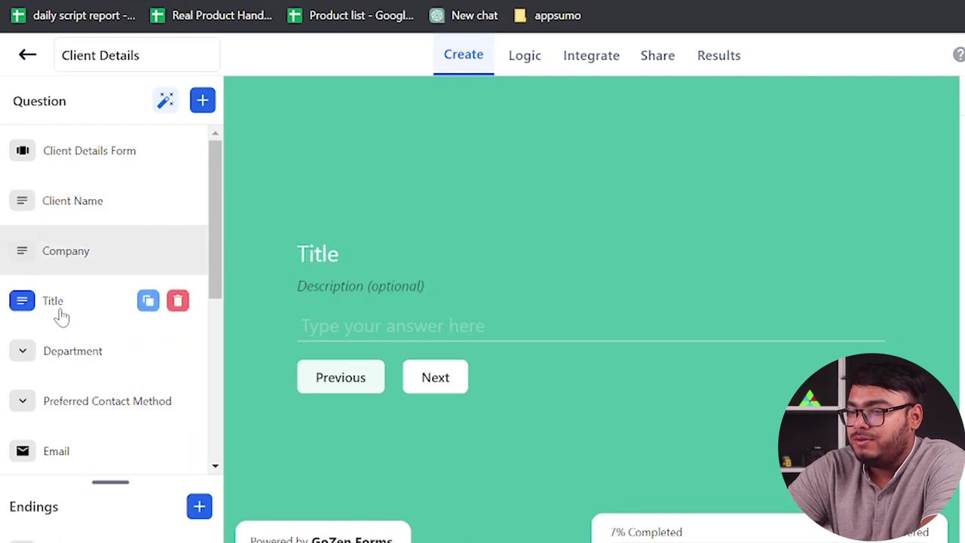
{"action": "left_click", "coordinate": [67, 368]}
{"action": "left_click", "coordinate": [71, 387]}
{"action": "scroll", "coordinate": [71, 389], "scroll_direction": "down", "scroll_amount": 2}
{"action": "scroll", "coordinate": [72, 389], "scroll_direction": "down", "scroll_amount": 1}
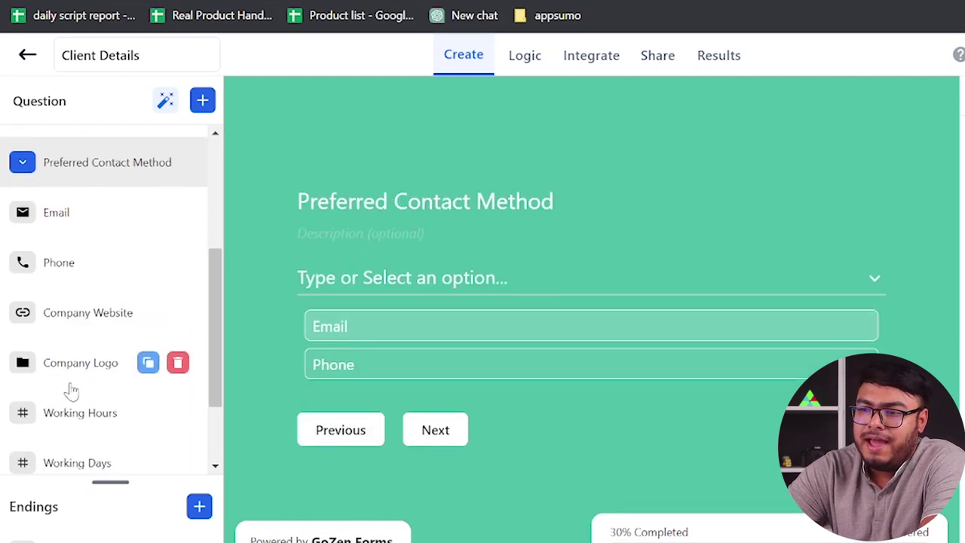
Check the question type list, then change the welcome button text to 'Begin'.
{"action": "left_click", "coordinate": [202, 102]}
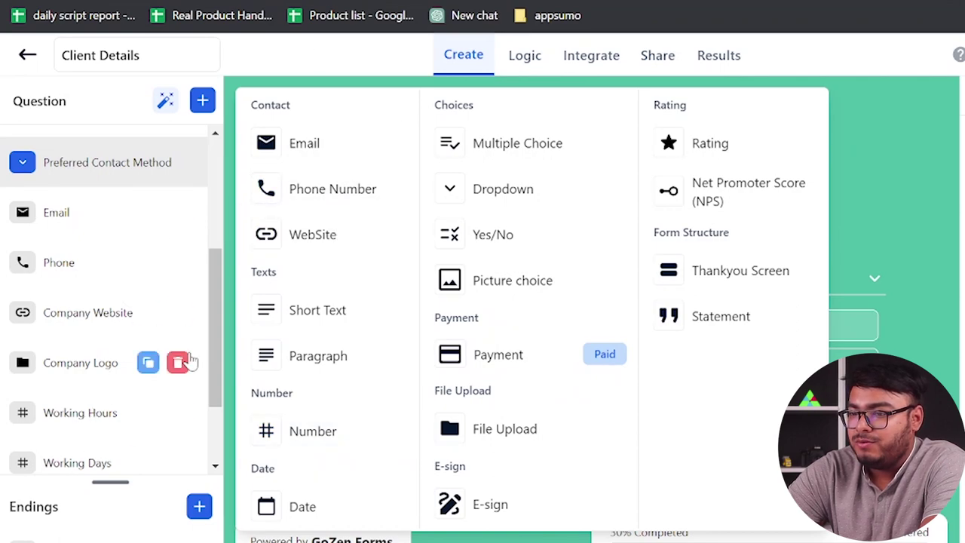
{"action": "left_click", "coordinate": [318, 64]}
{"action": "scroll", "coordinate": [105, 226], "scroll_direction": "up", "scroll_amount": 3}
{"action": "left_click", "coordinate": [60, 150]}
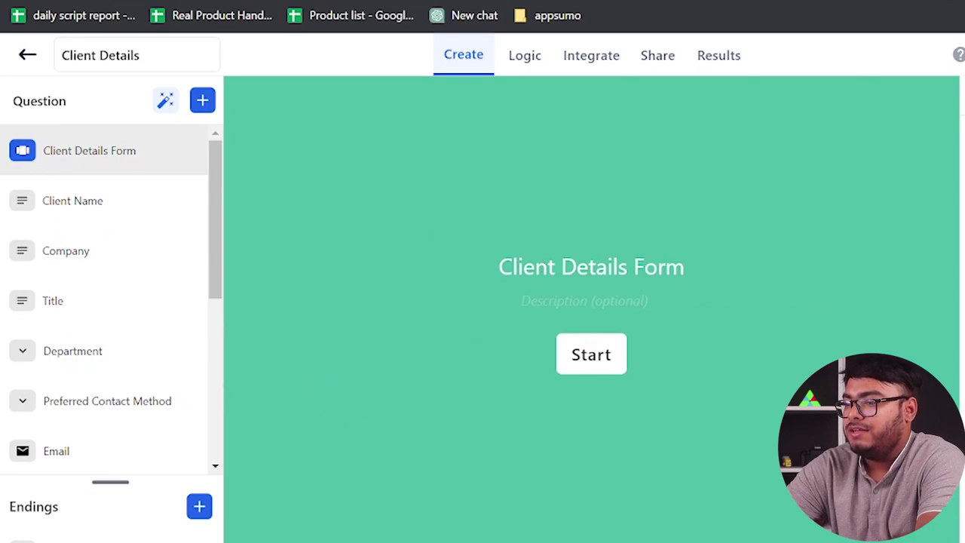
{"action": "type", "text": "Begin"}
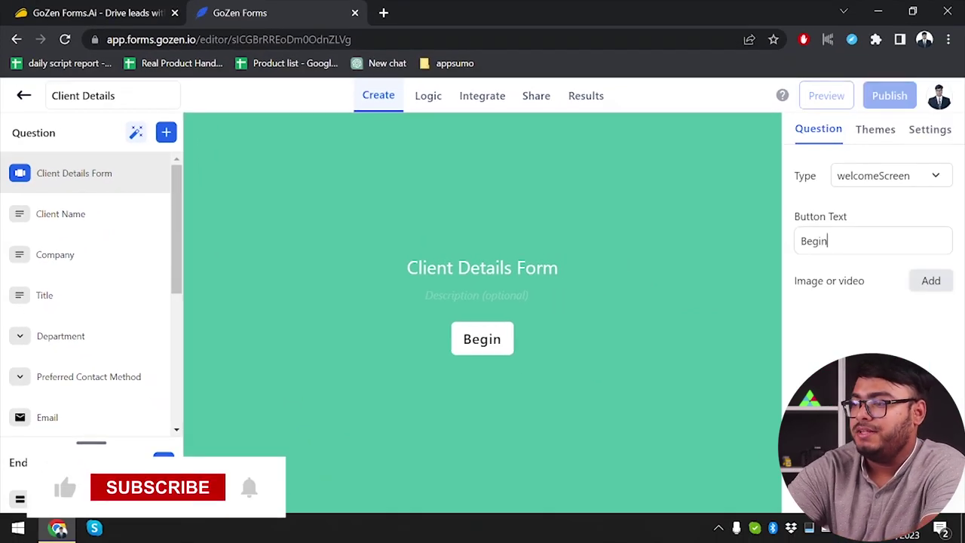
Upload the dolphin PNG from Downloads as the welcome screen image.
{"action": "left_click", "coordinate": [946, 280]}
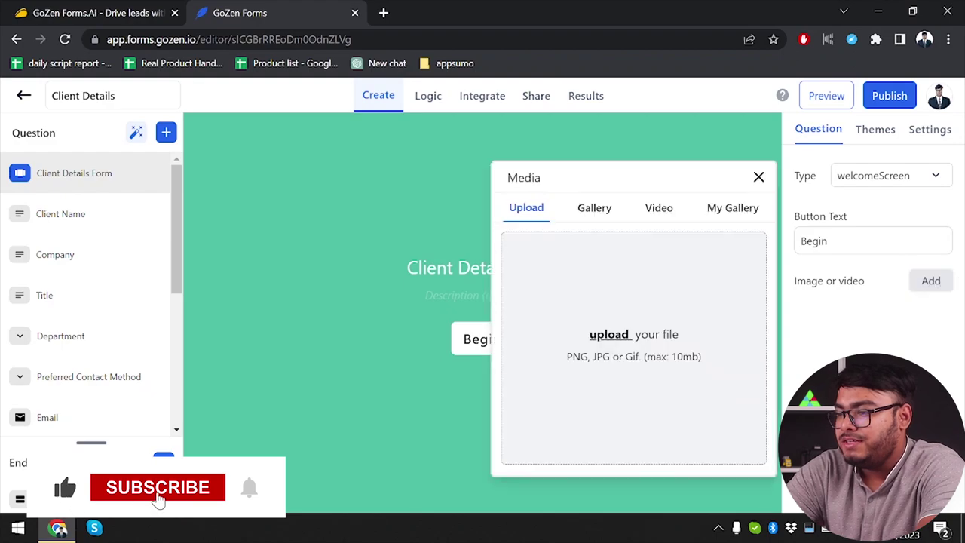
{"action": "left_click", "coordinate": [609, 334]}
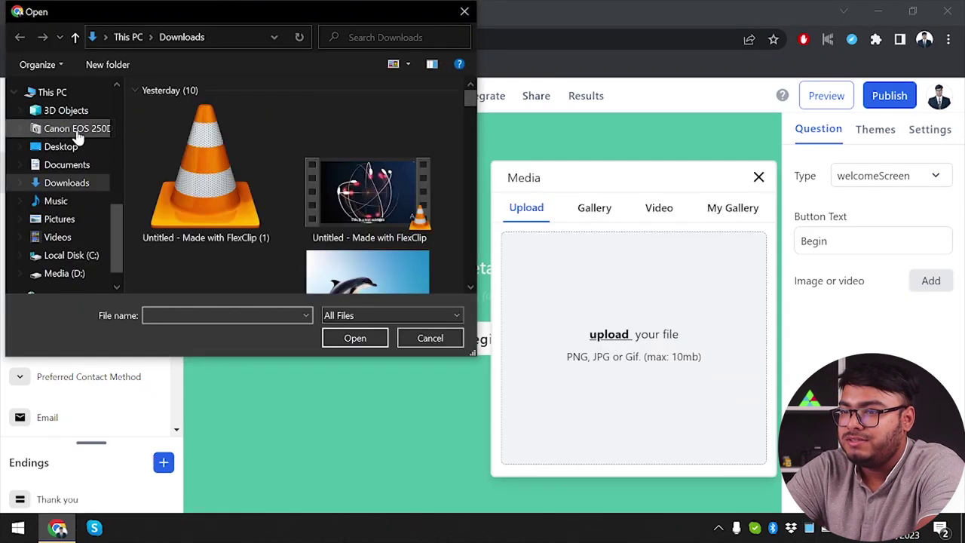
{"action": "scroll", "coordinate": [90, 151], "scroll_direction": "down", "scroll_amount": 1}
{"action": "scroll", "coordinate": [362, 210], "scroll_direction": "down", "scroll_amount": 2}
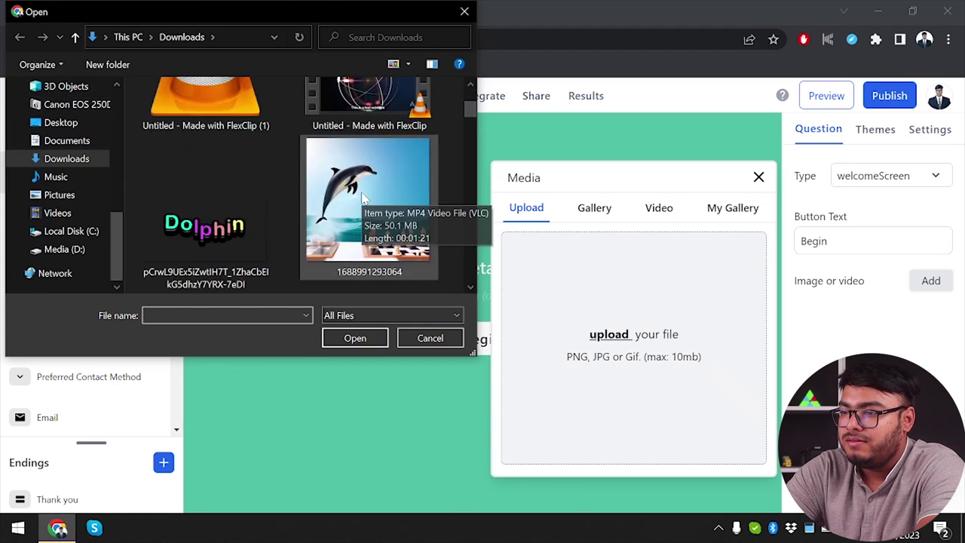
{"action": "double_click", "coordinate": [361, 197]}
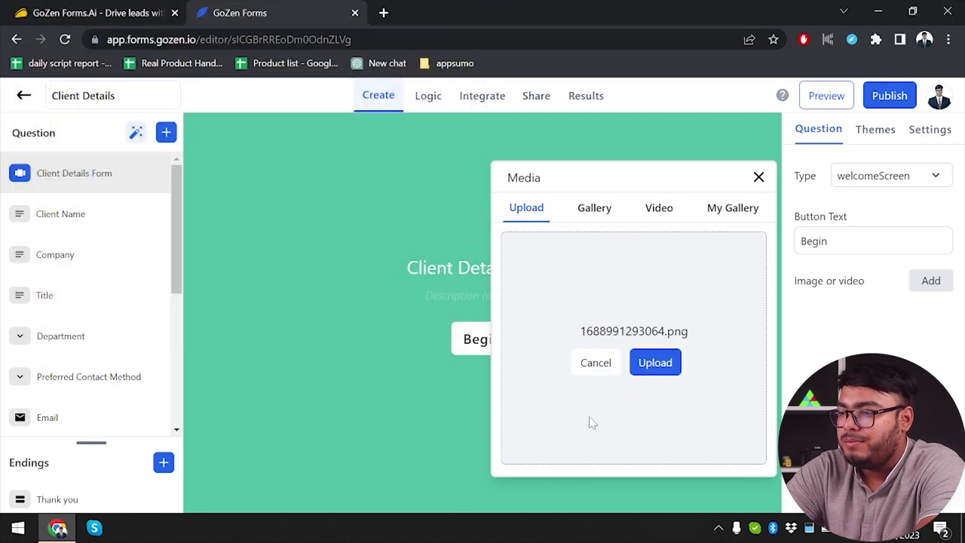
{"action": "left_click", "coordinate": [655, 362]}
{"action": "scroll", "coordinate": [500, 300], "scroll_direction": "down", "scroll_amount": 1}
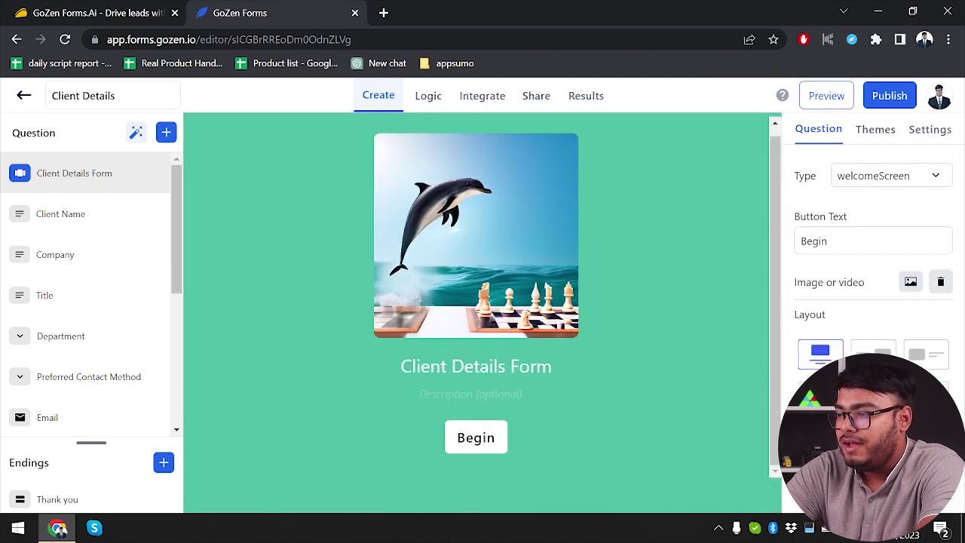
Try the layout options and settle on the image-left card layout.
{"action": "left_click", "coordinate": [925, 400]}
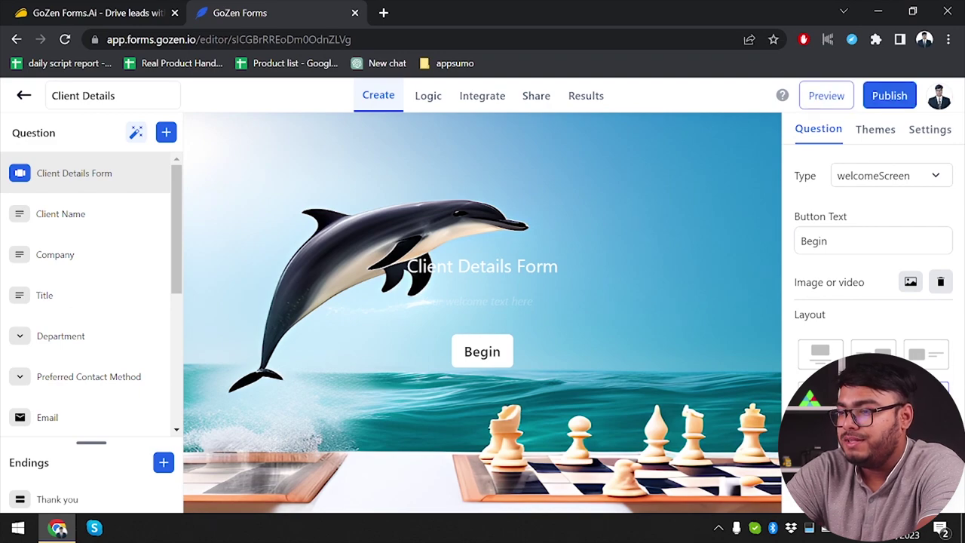
{"action": "left_click", "coordinate": [934, 359]}
{"action": "left_click", "coordinate": [873, 354]}
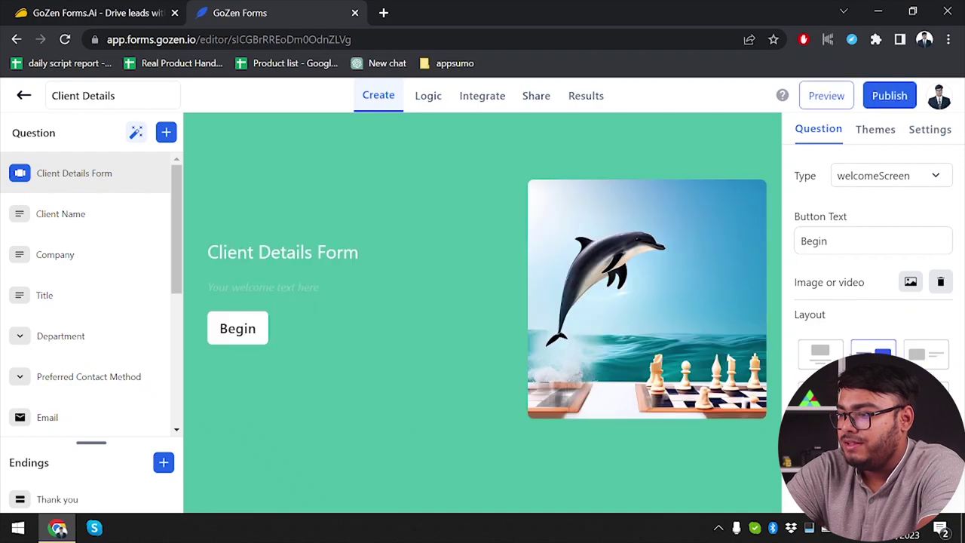
{"action": "left_click", "coordinate": [822, 354]}
{"action": "left_click", "coordinate": [822, 392]}
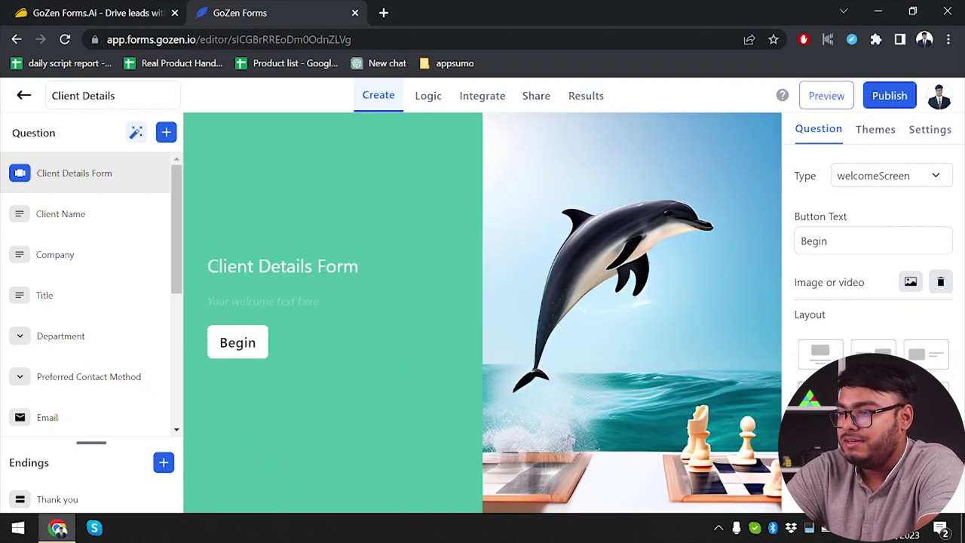
{"action": "left_click", "coordinate": [874, 392]}
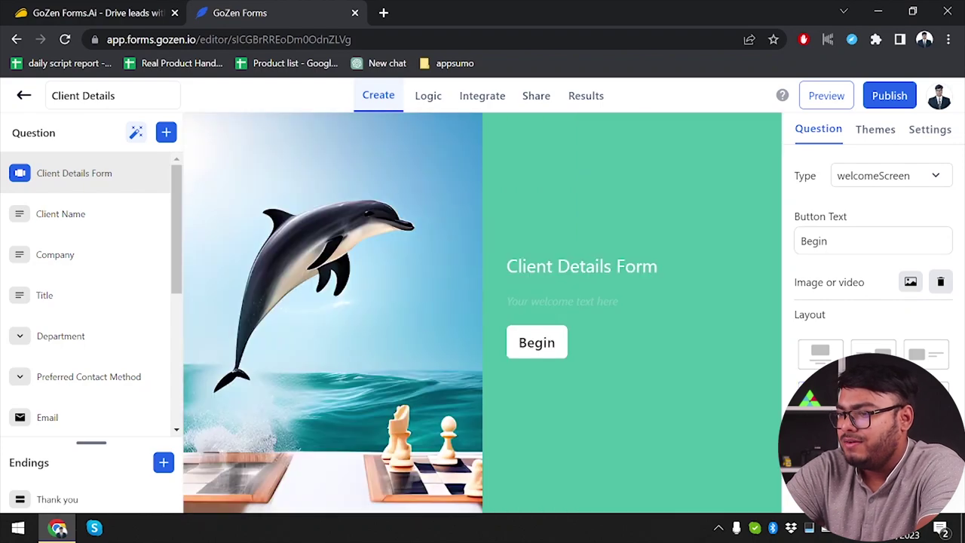
{"action": "left_click", "coordinate": [924, 357]}
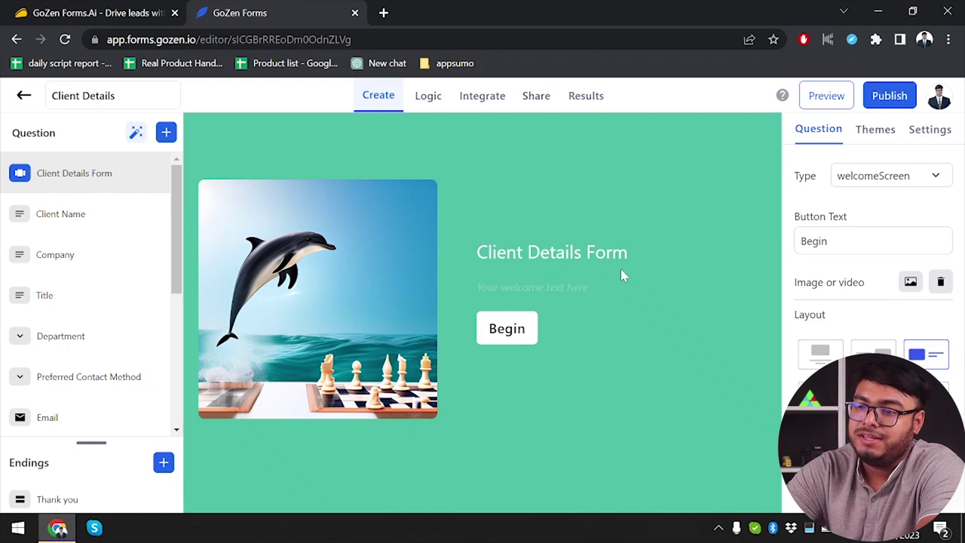
Give the Client Name question the description 'Please input full name'.
{"action": "left_click", "coordinate": [50, 218]}
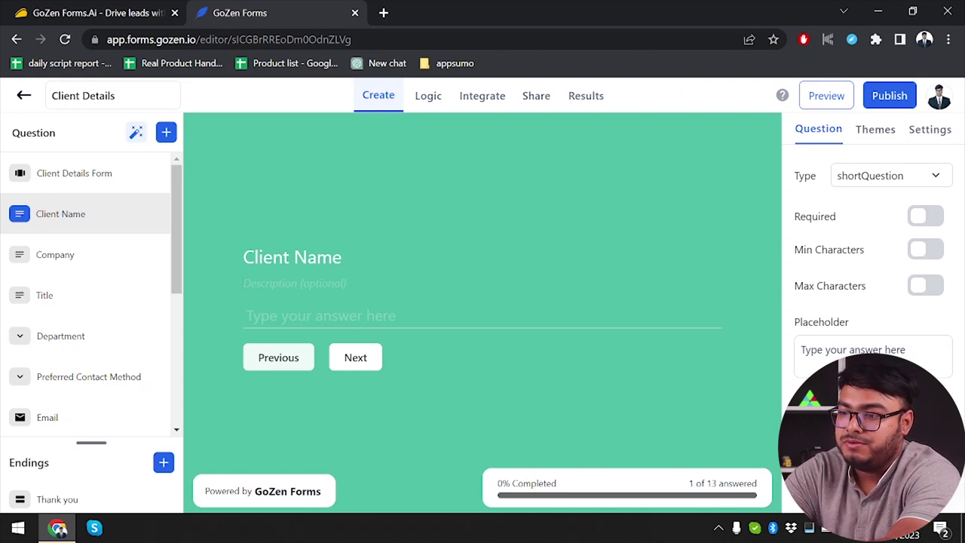
{"action": "type", "text": "P"}
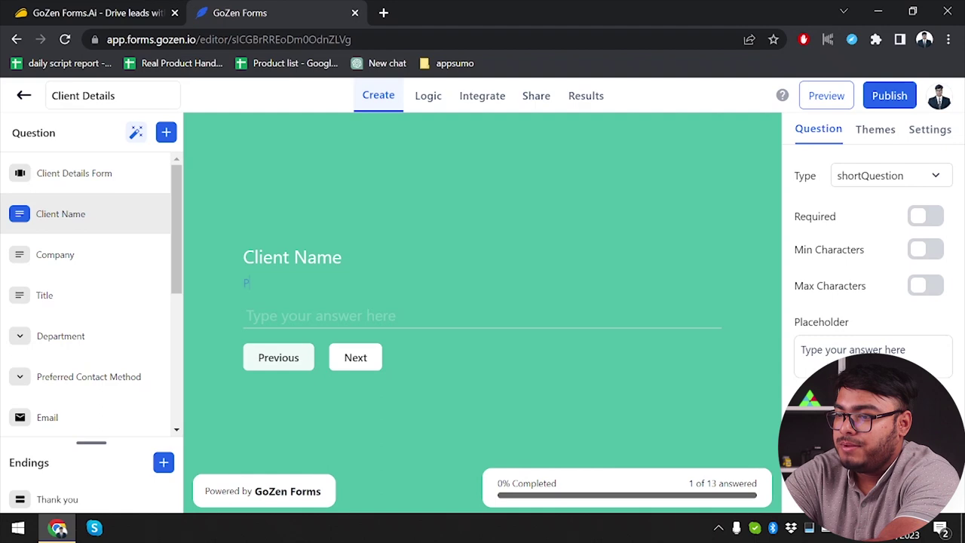
{"action": "type", "text": "lease i"}
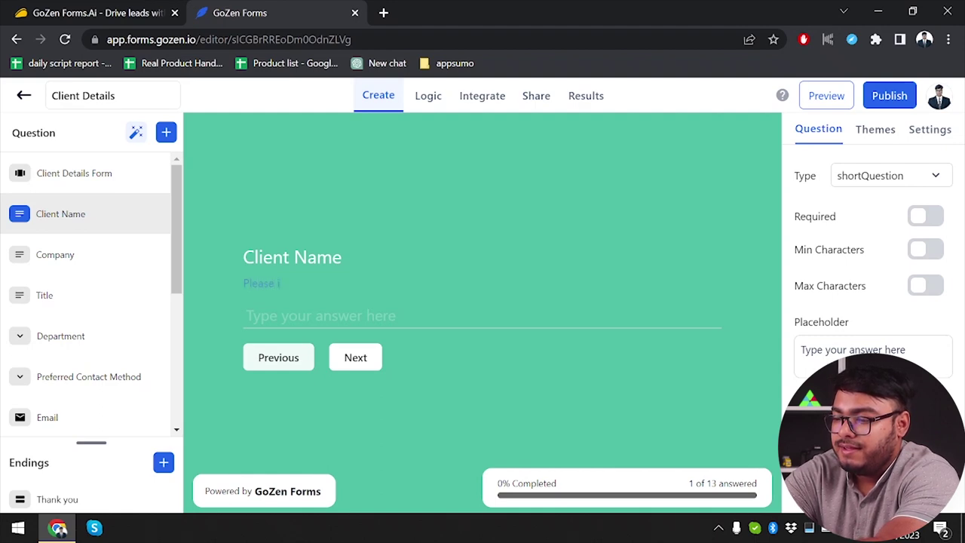
{"action": "type", "text": "nput full "}
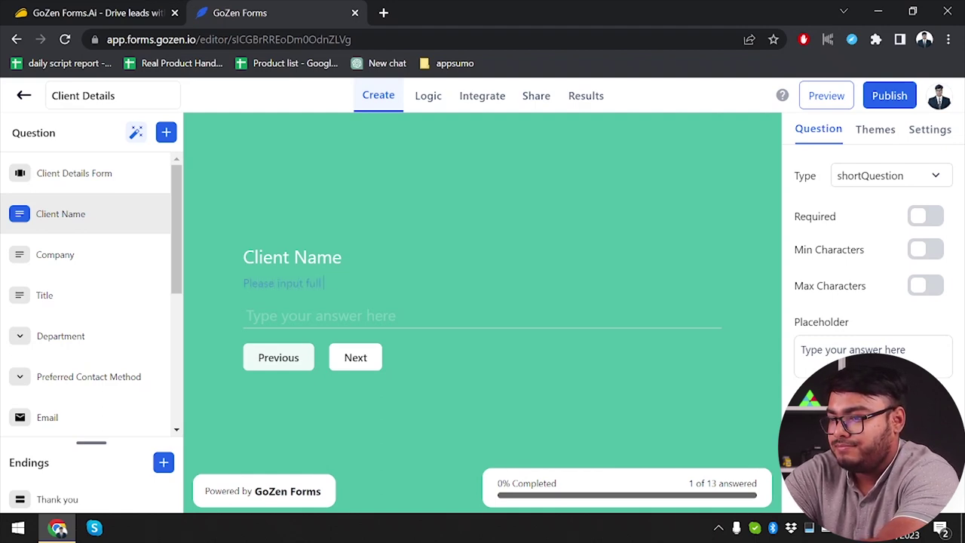
{"action": "type", "text": "name"}
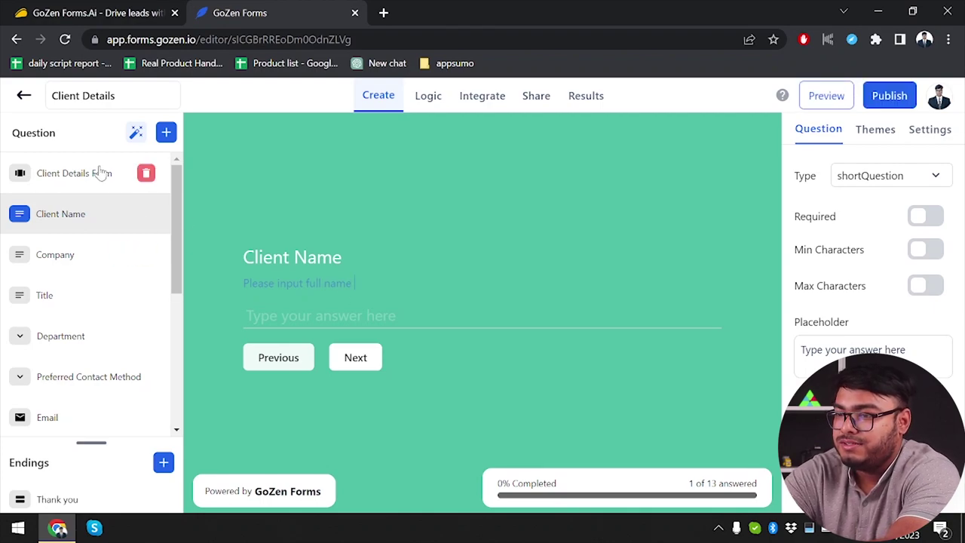
{"action": "left_click", "coordinate": [71, 173]}
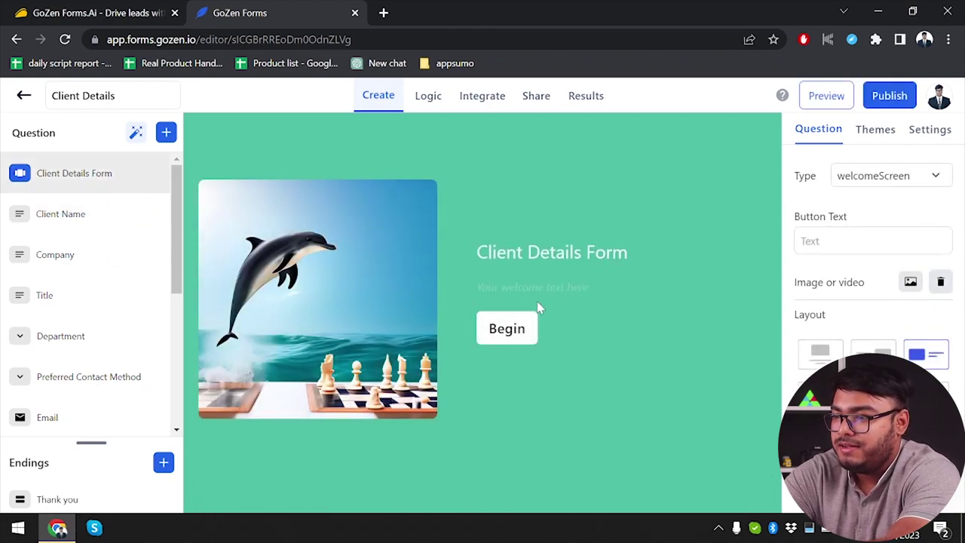
Add welcome text 'Welcome to details form', then review the Company, Title and Department questions.
{"action": "type", "text": "Welcome to"}
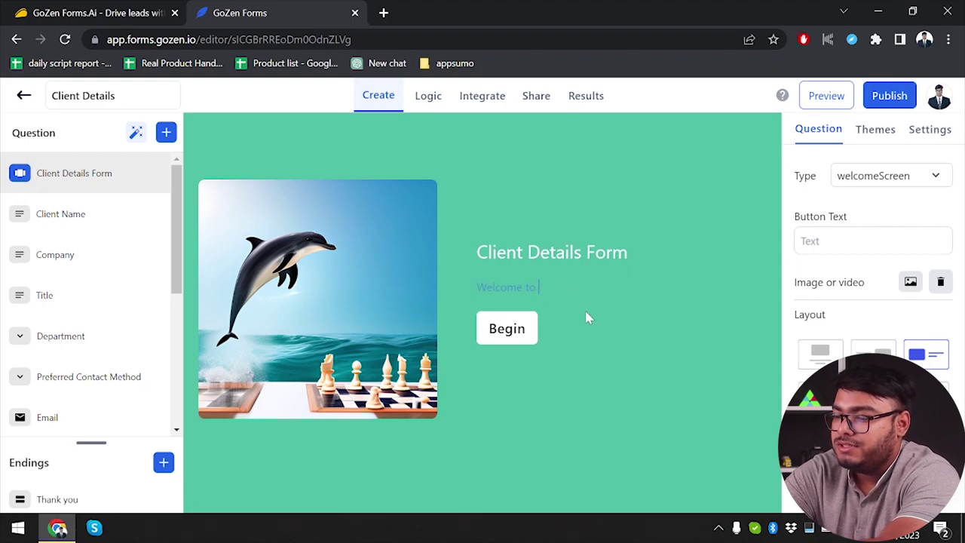
{"action": "type", "text": " details form"}
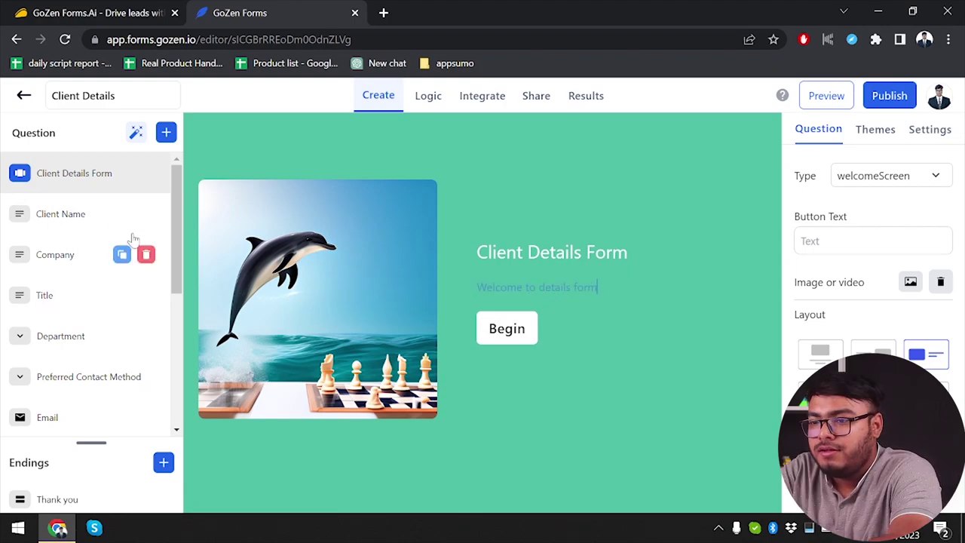
{"action": "left_click", "coordinate": [51, 256]}
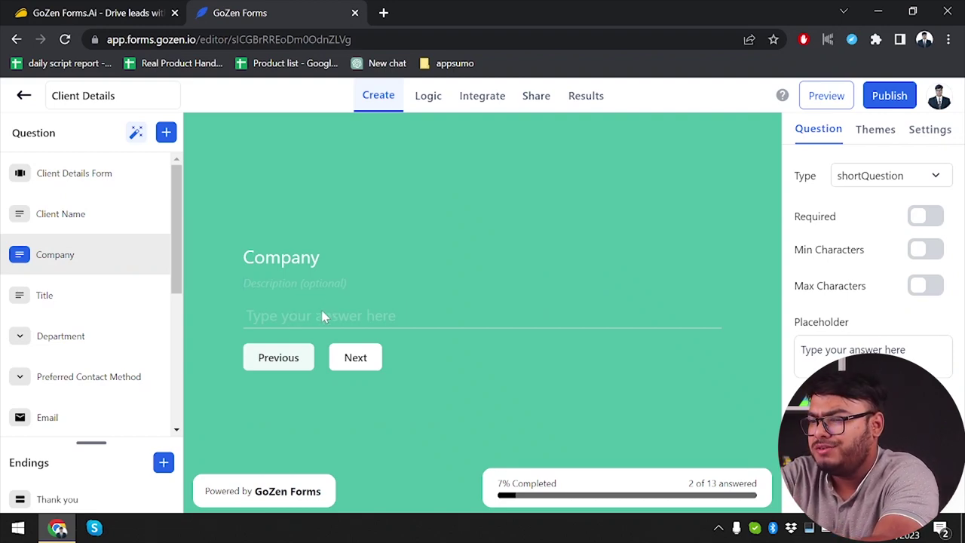
{"action": "left_click", "coordinate": [34, 295]}
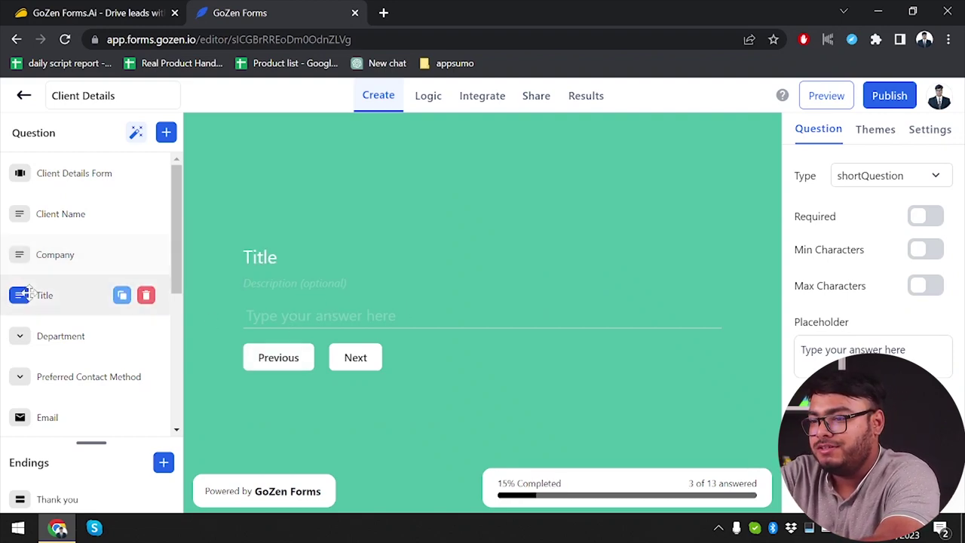
{"action": "left_click", "coordinate": [34, 336]}
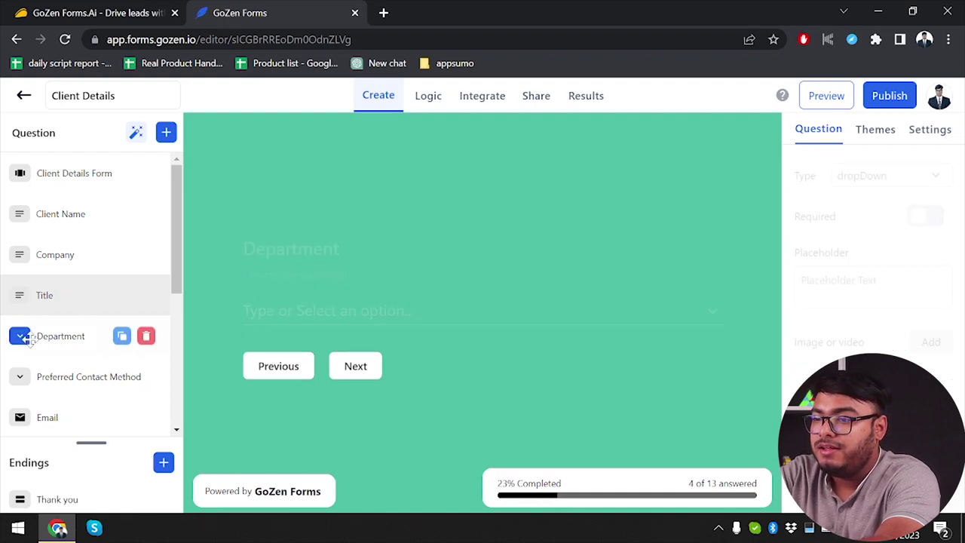
Enter Department dropdown options: 'Please select an option', option 1, option 2, option 3.
{"action": "left_click", "coordinate": [652, 320]}
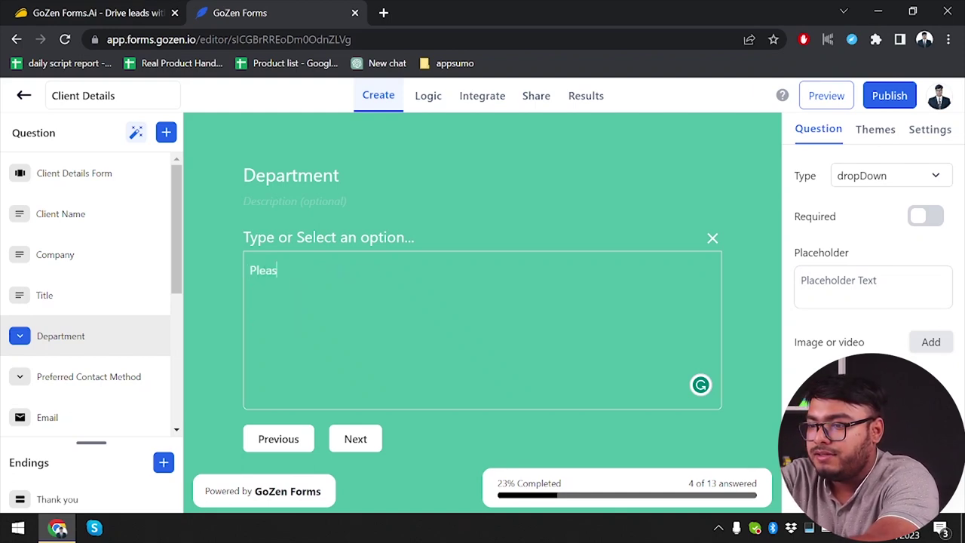
{"action": "type", "text": "Please select an option o"}
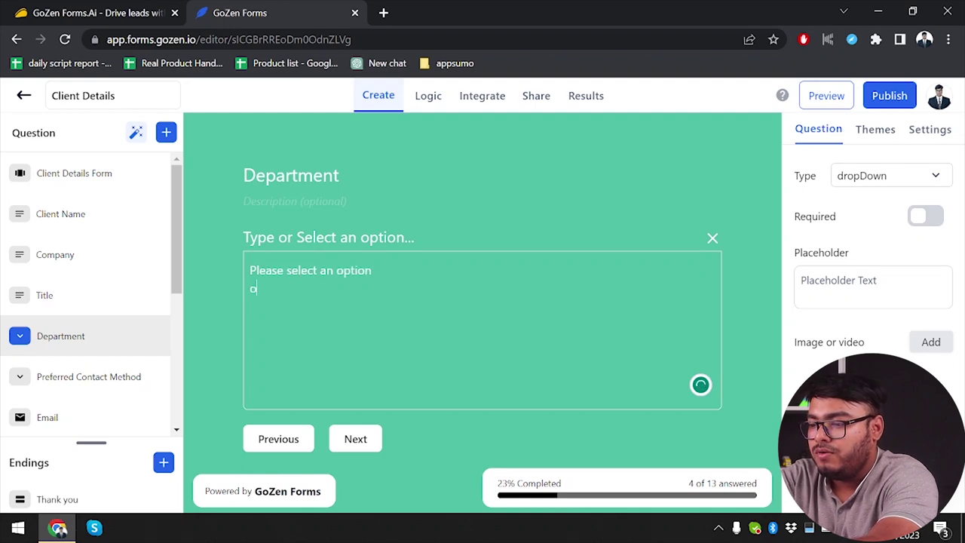
{"action": "type", "text": "ption 1"}
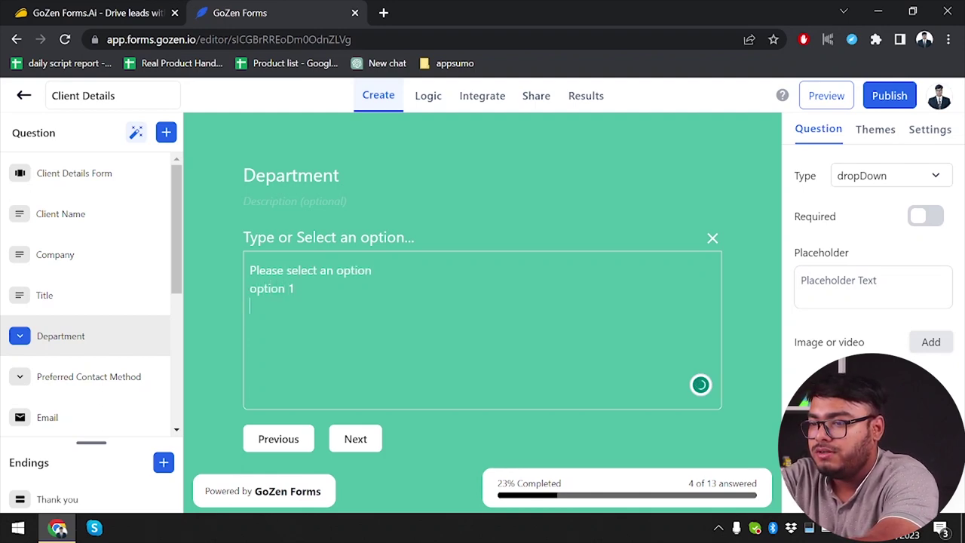
{"action": "type", "text": " option 2 "}
{"action": "type", "text": "option 3"}
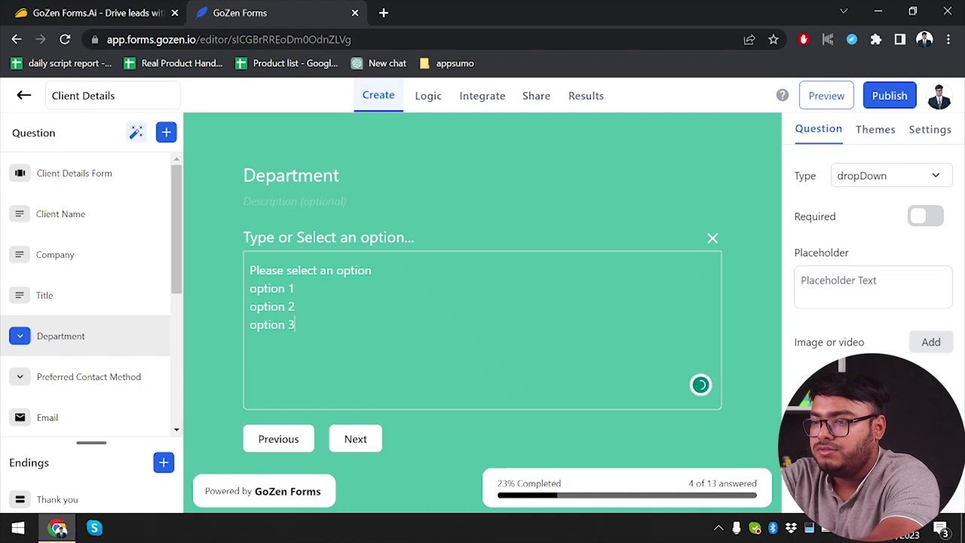
{"action": "left_click", "coordinate": [398, 248]}
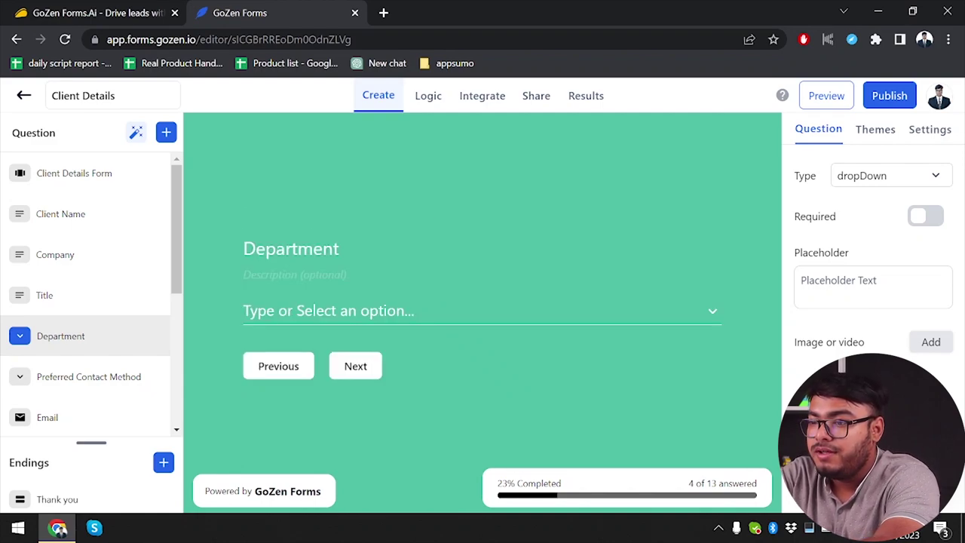
{"action": "left_click", "coordinate": [387, 321]}
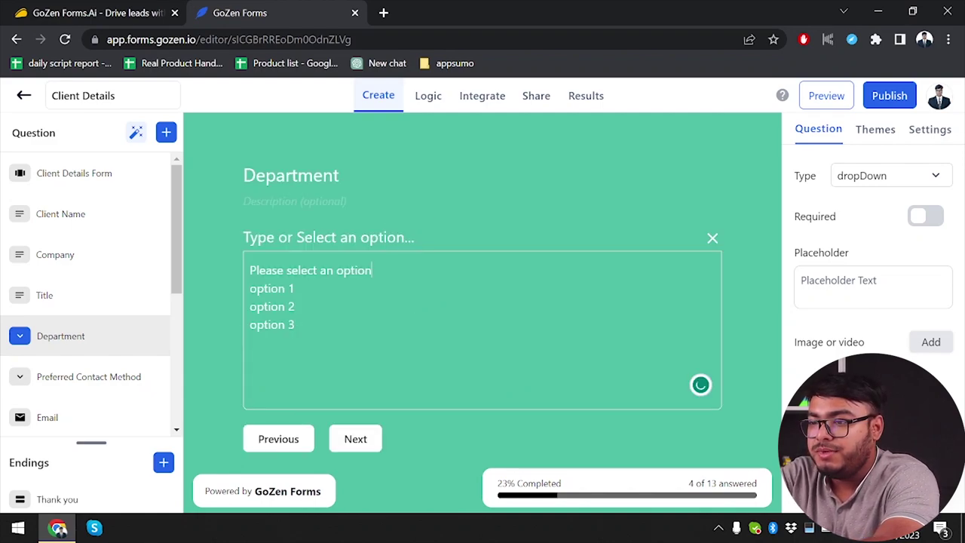
{"action": "type", "text": "d"}
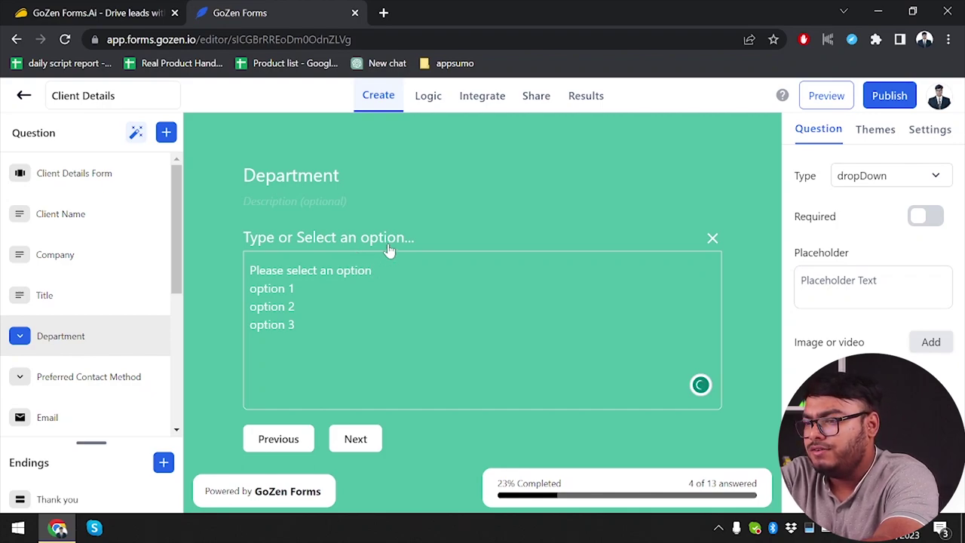
Review the Preferred Contact Method dropdown (Email, Phone), then open the Logic section.
{"action": "left_click", "coordinate": [213, 325]}
{"action": "left_click", "coordinate": [56, 384]}
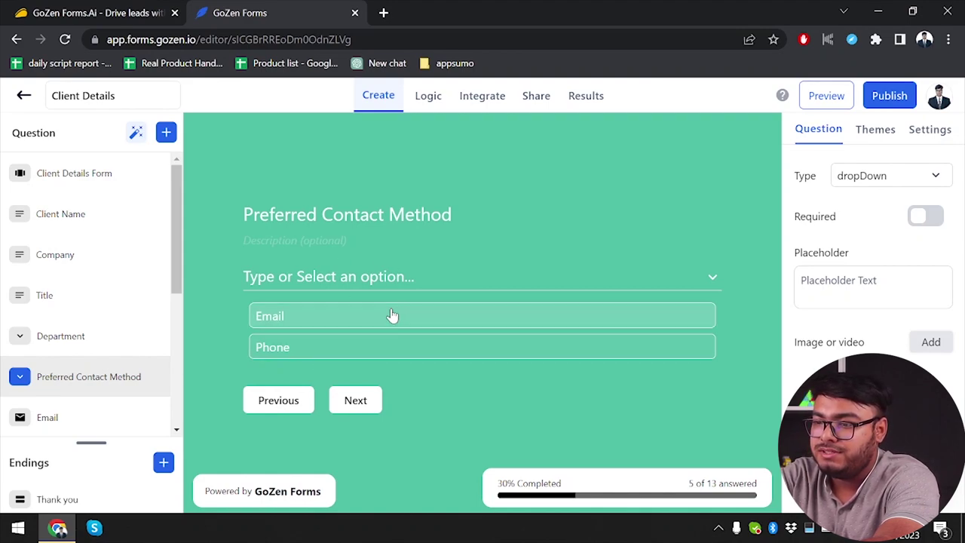
{"action": "scroll", "coordinate": [101, 362], "scroll_direction": "down", "scroll_amount": 2}
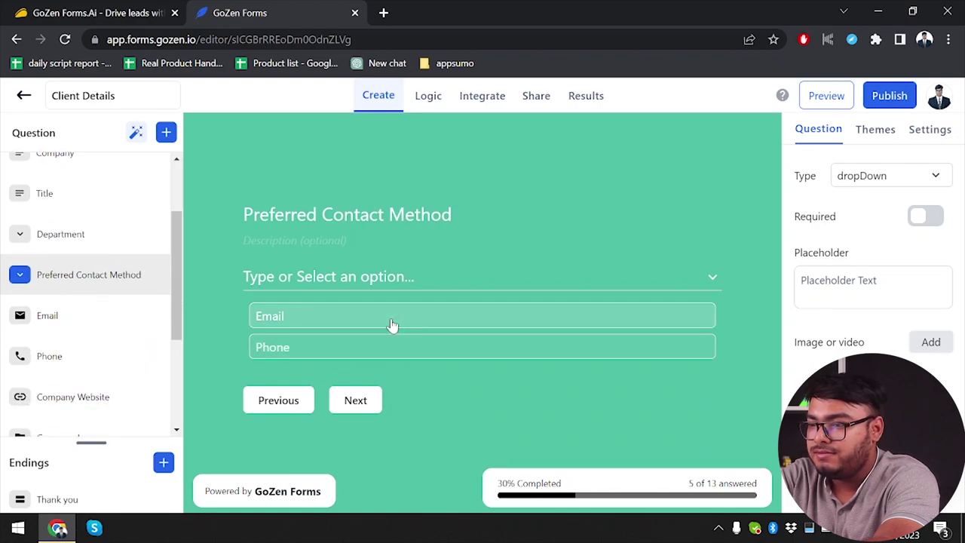
{"action": "left_click", "coordinate": [431, 110]}
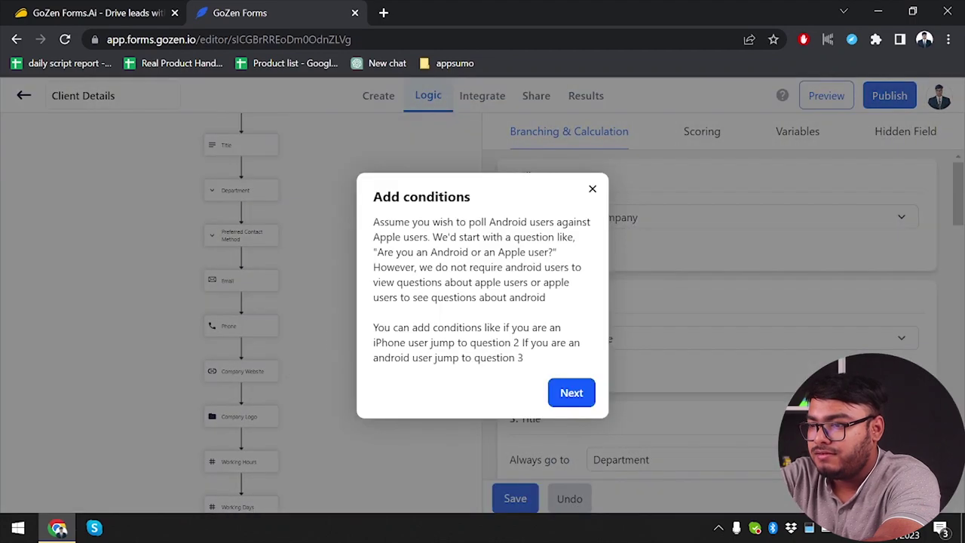
Step back and forth through the Add conditions tutorial tips, then close the tutorial.
{"action": "left_click", "coordinate": [573, 393]}
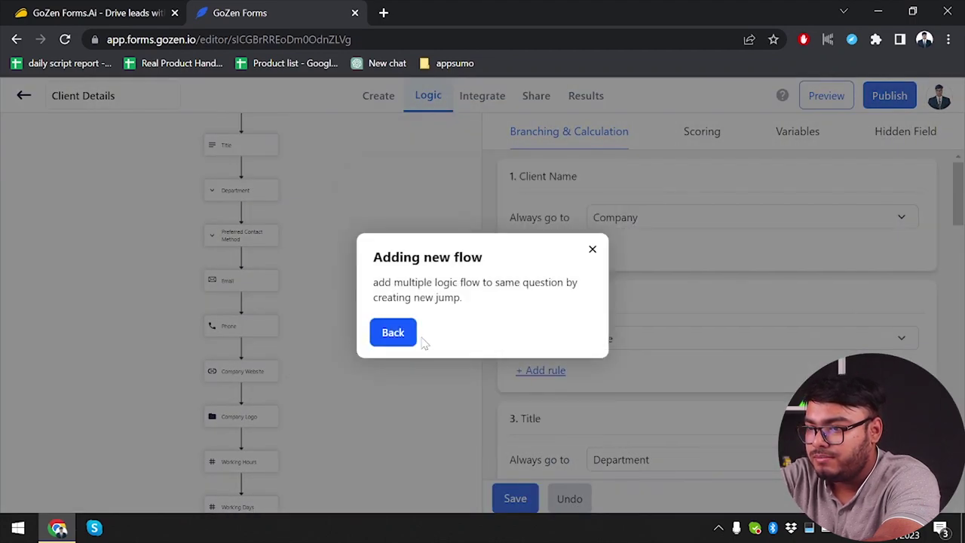
{"action": "left_click", "coordinate": [408, 337]}
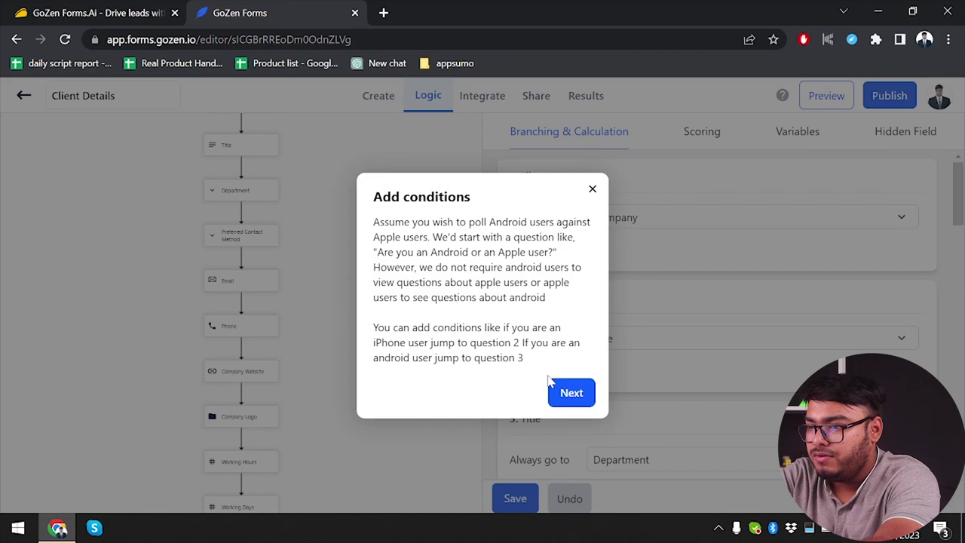
{"action": "left_click", "coordinate": [574, 392]}
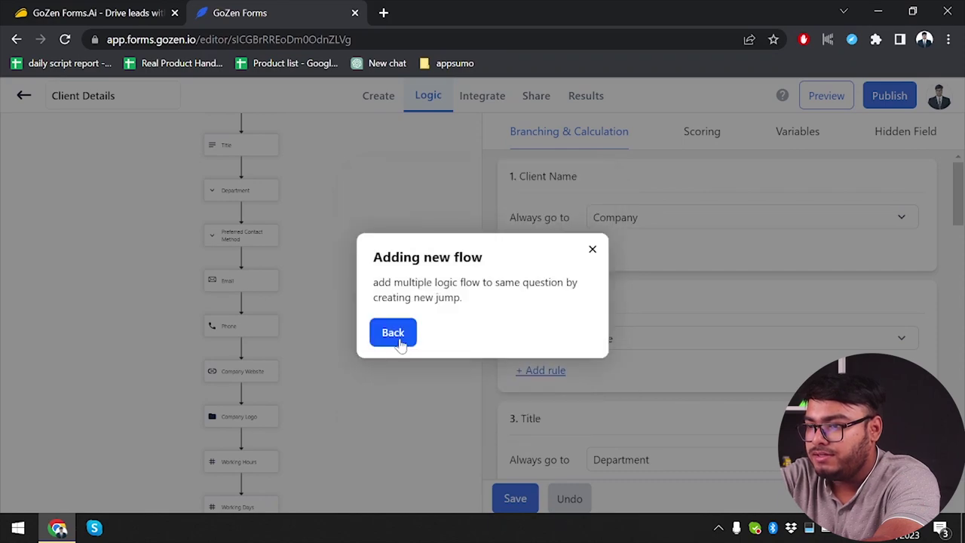
{"action": "left_click", "coordinate": [401, 343]}
{"action": "left_click", "coordinate": [593, 189]}
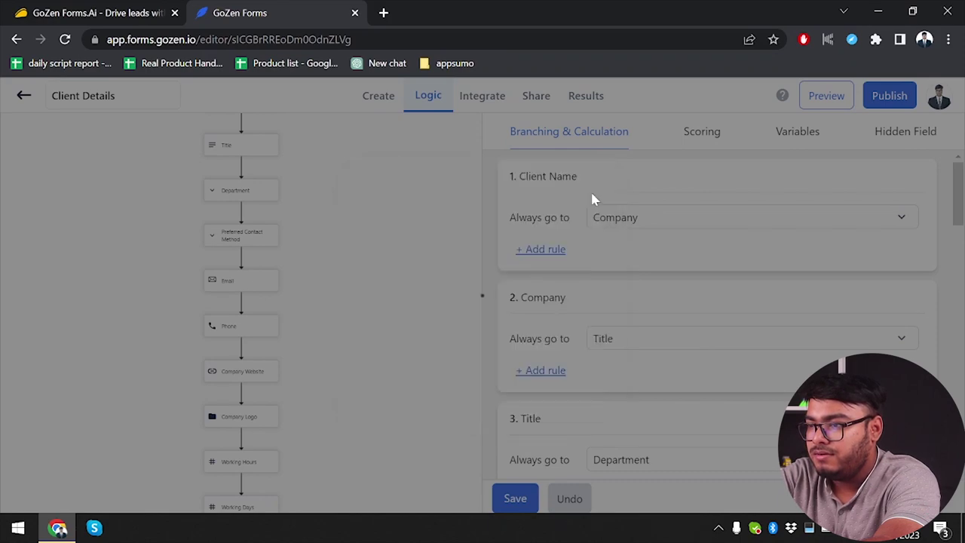
{"action": "left_click", "coordinate": [257, 236]}
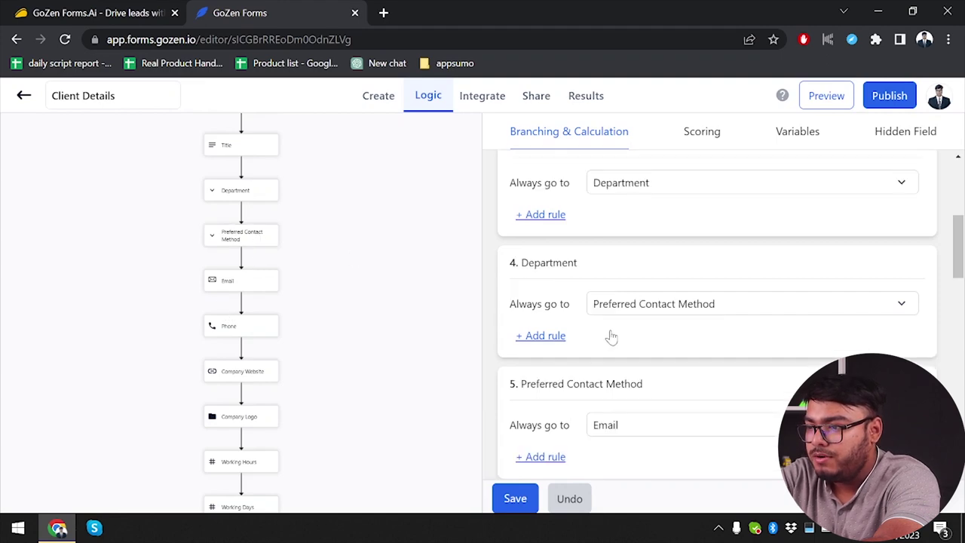
{"action": "scroll", "coordinate": [609, 371], "scroll_direction": "down", "scroll_amount": 1}
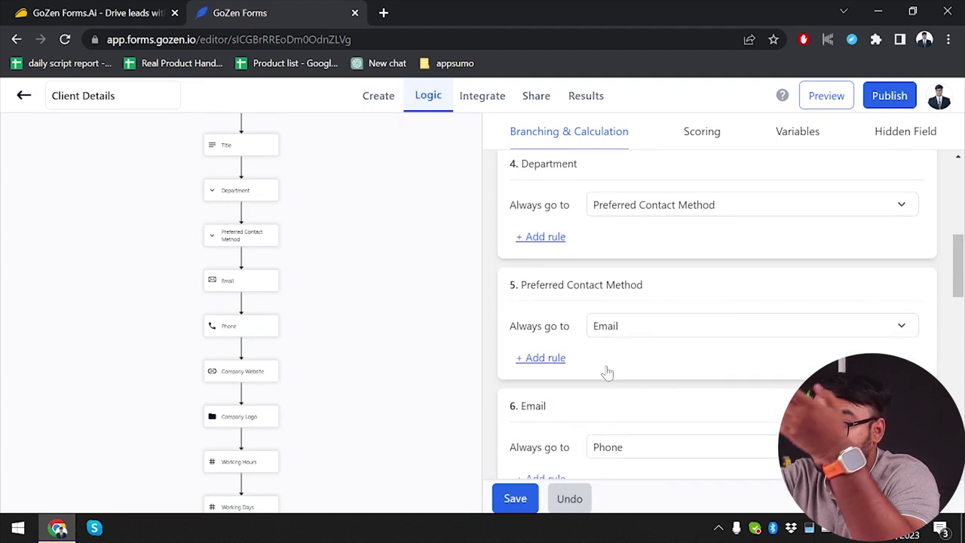
{"action": "left_click", "coordinate": [688, 332]}
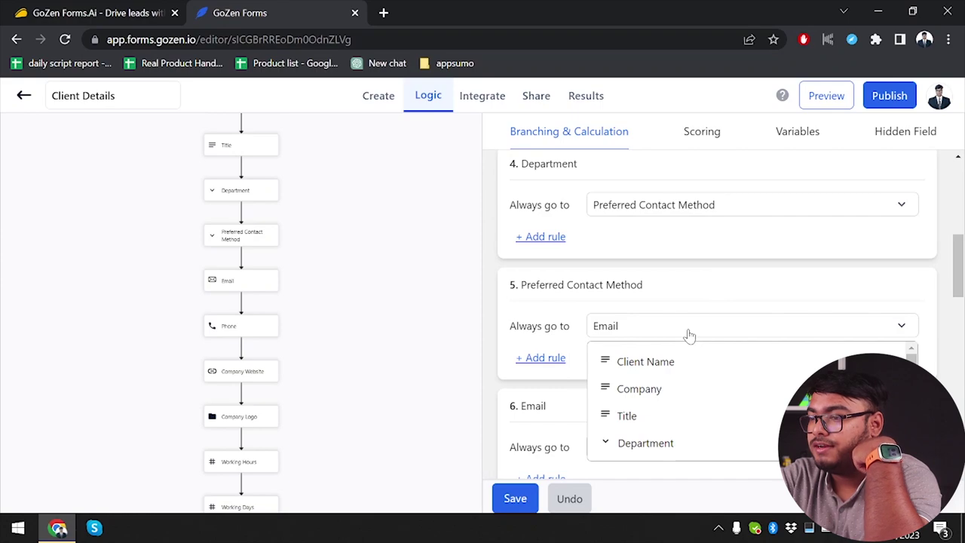
{"action": "left_click", "coordinate": [722, 208]}
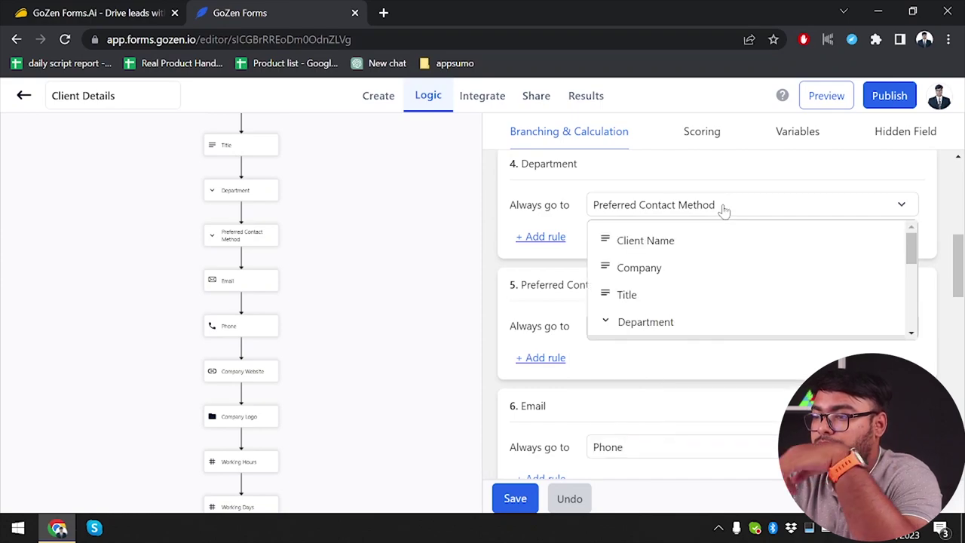
{"action": "left_click", "coordinate": [709, 212]}
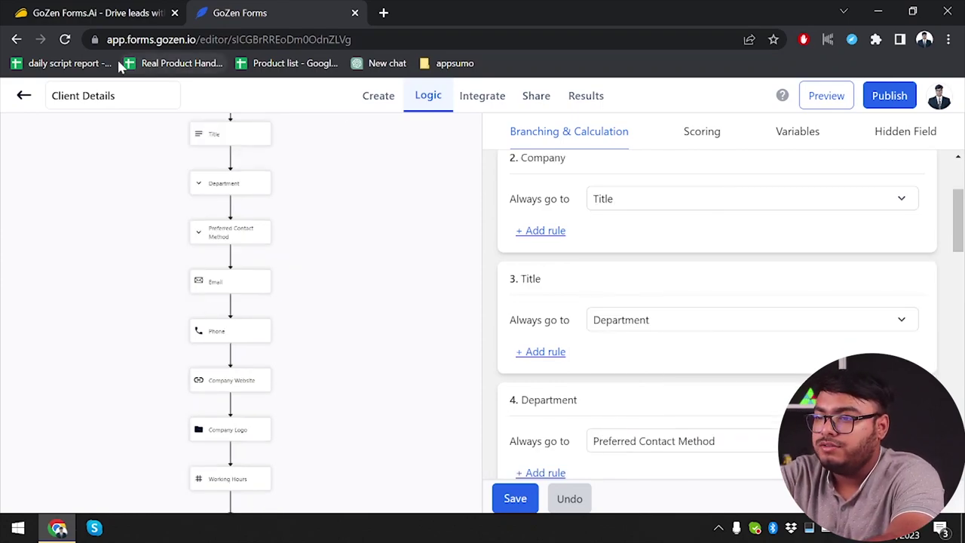
{"action": "scroll", "coordinate": [686, 375], "scroll_direction": "down", "scroll_amount": 1}
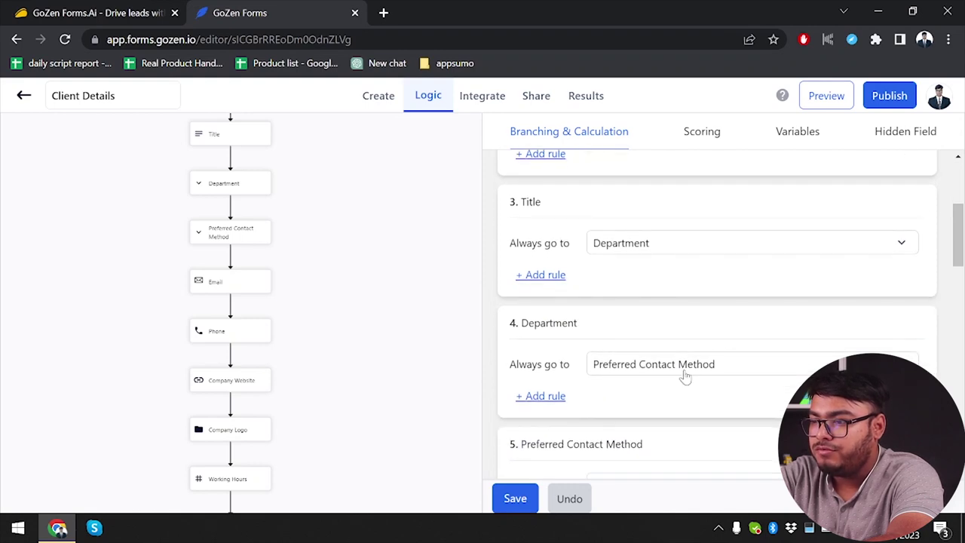
{"action": "scroll", "coordinate": [629, 372], "scroll_direction": "down", "scroll_amount": 1}
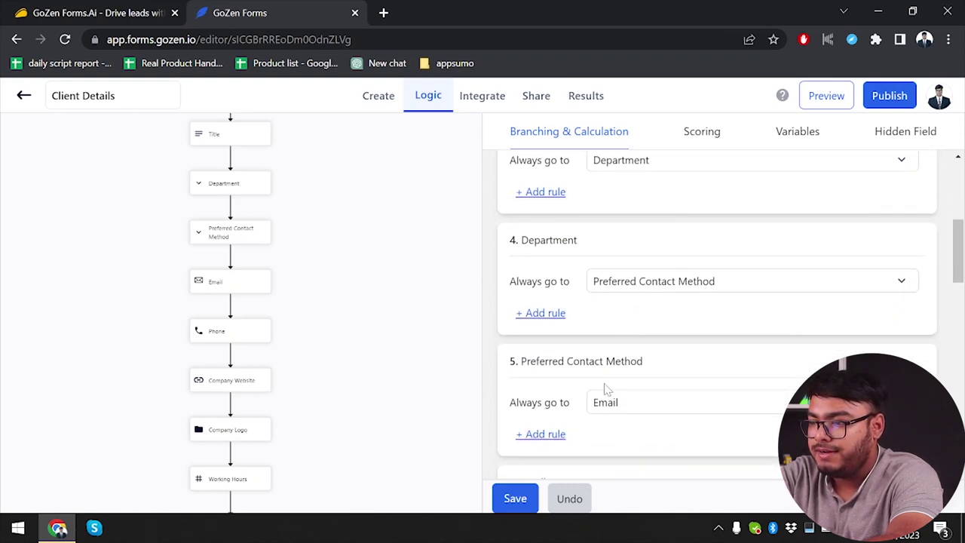
{"action": "scroll", "coordinate": [608, 388], "scroll_direction": "down", "scroll_amount": 1}
{"action": "scroll", "coordinate": [656, 315], "scroll_direction": "down", "scroll_amount": 1}
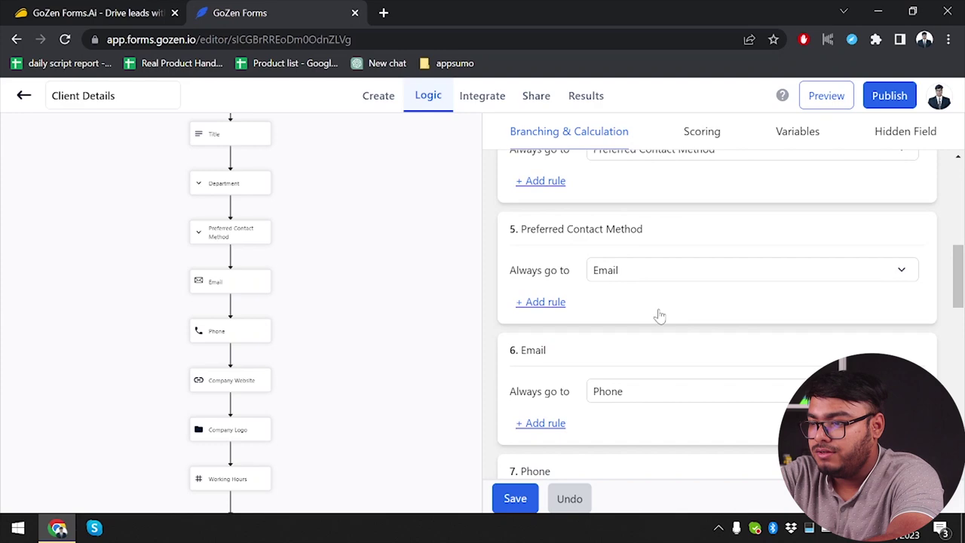
{"action": "left_click", "coordinate": [626, 280]}
{"action": "key", "text": "Escape"}
{"action": "scroll", "coordinate": [581, 339], "scroll_direction": "down", "scroll_amount": 1}
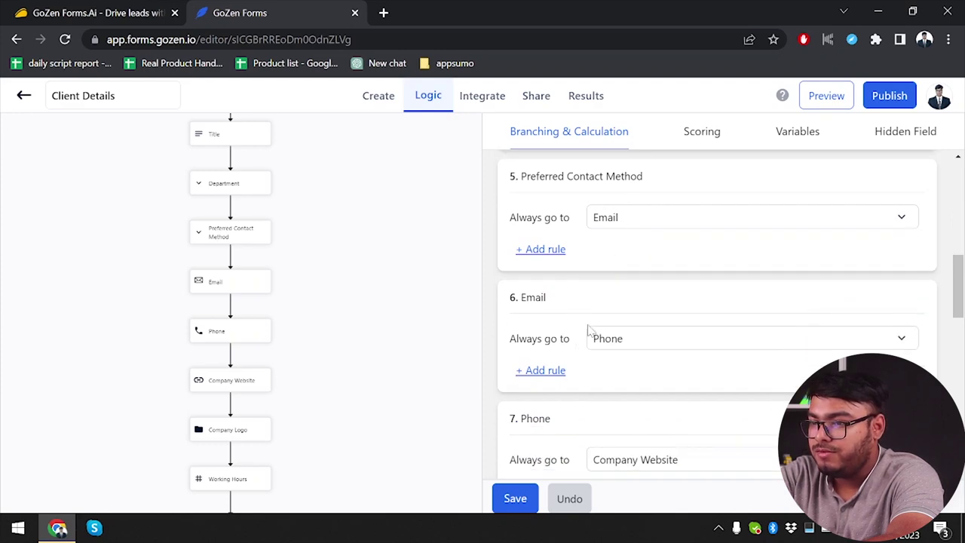
{"action": "scroll", "coordinate": [590, 331], "scroll_direction": "down", "scroll_amount": 1}
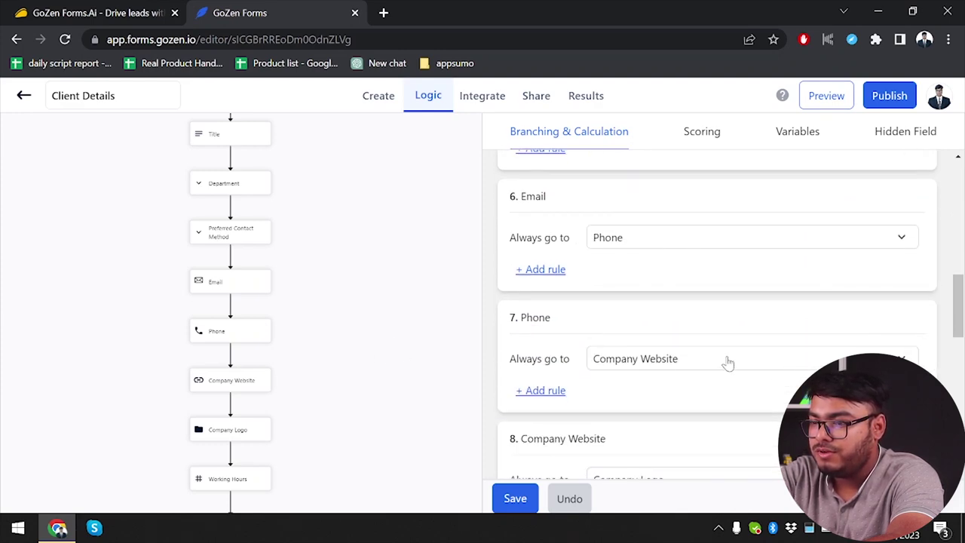
{"action": "scroll", "coordinate": [727, 363], "scroll_direction": "down", "scroll_amount": 1}
{"action": "scroll", "coordinate": [332, 372], "scroll_direction": "down", "scroll_amount": 2}
{"action": "scroll", "coordinate": [582, 368], "scroll_direction": "down", "scroll_amount": 1}
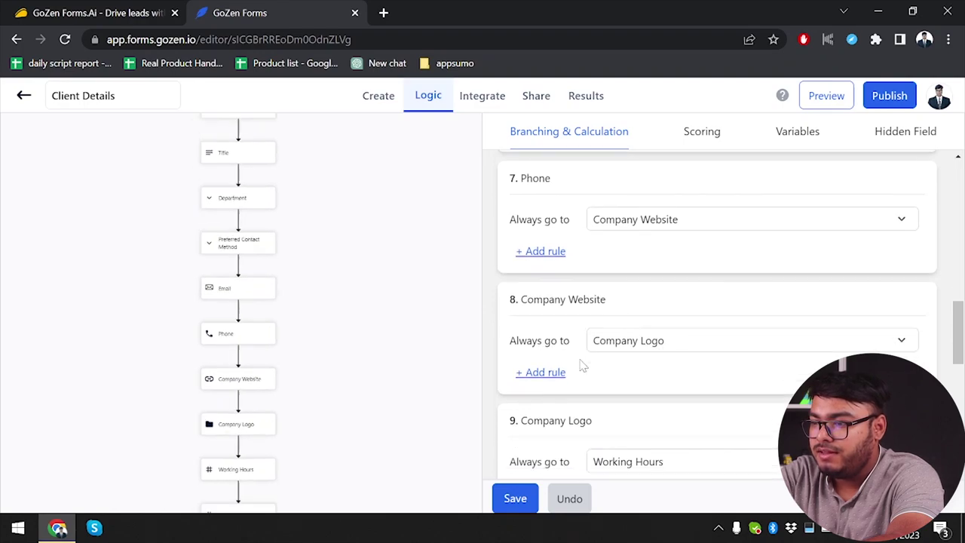
{"action": "scroll", "coordinate": [583, 367], "scroll_direction": "down", "scroll_amount": 4}
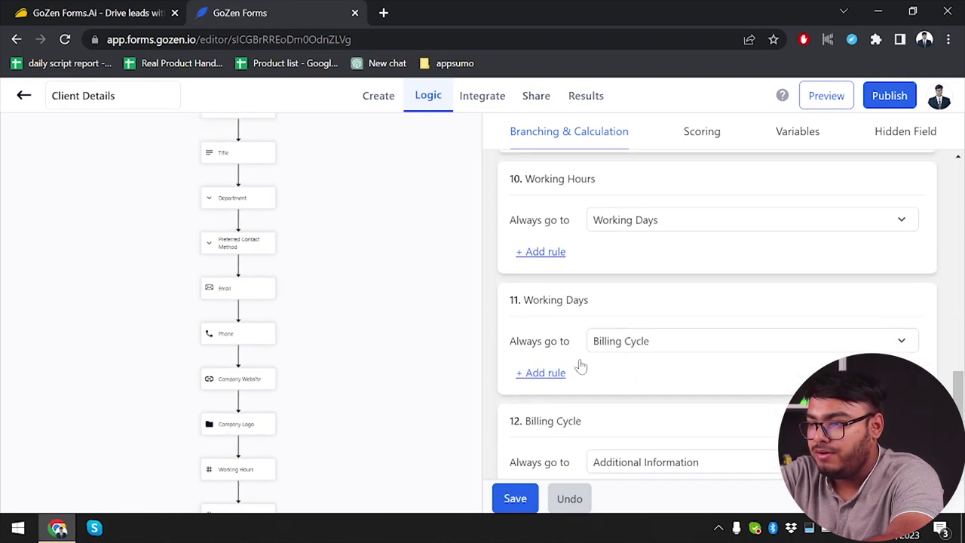
{"action": "scroll", "coordinate": [580, 365], "scroll_direction": "down", "scroll_amount": 2}
{"action": "scroll", "coordinate": [273, 218], "scroll_direction": "up", "scroll_amount": 2}
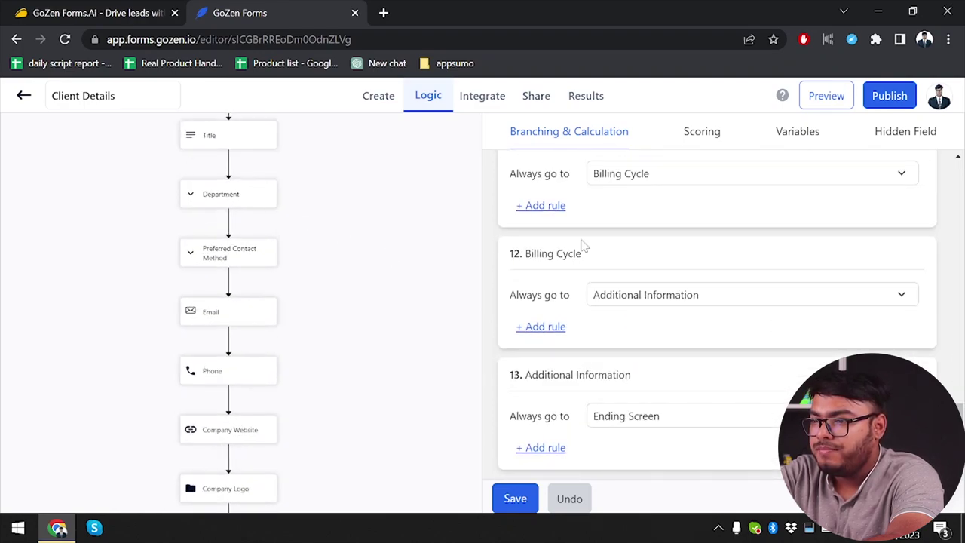
{"action": "scroll", "coordinate": [584, 248], "scroll_direction": "up", "scroll_amount": 3}
{"action": "scroll", "coordinate": [599, 332], "scroll_direction": "up", "scroll_amount": 7}
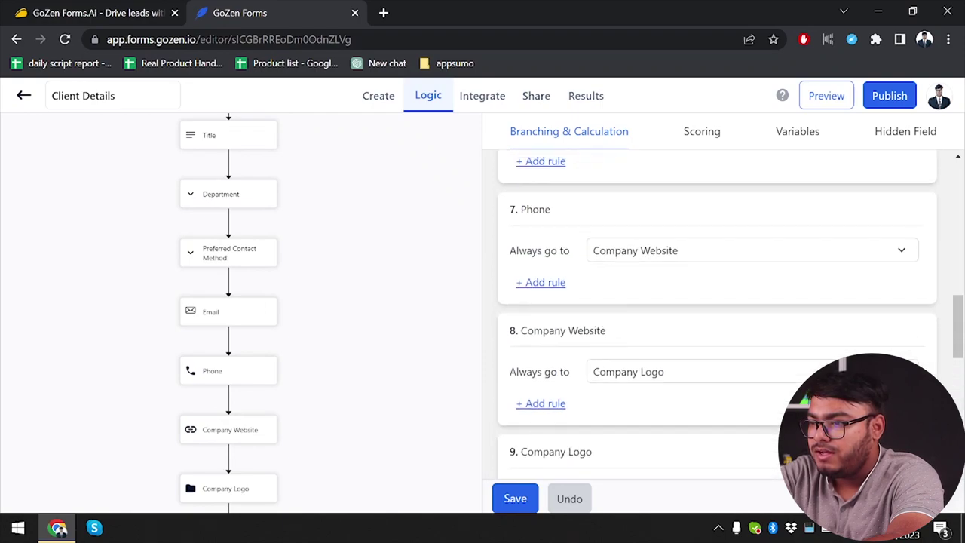
{"action": "left_click", "coordinate": [623, 287]}
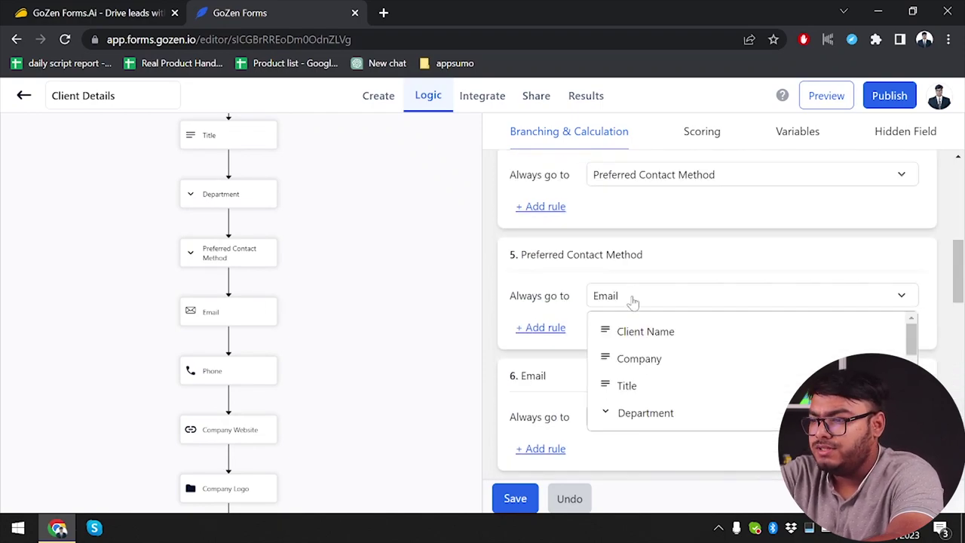
{"action": "left_click", "coordinate": [674, 297]}
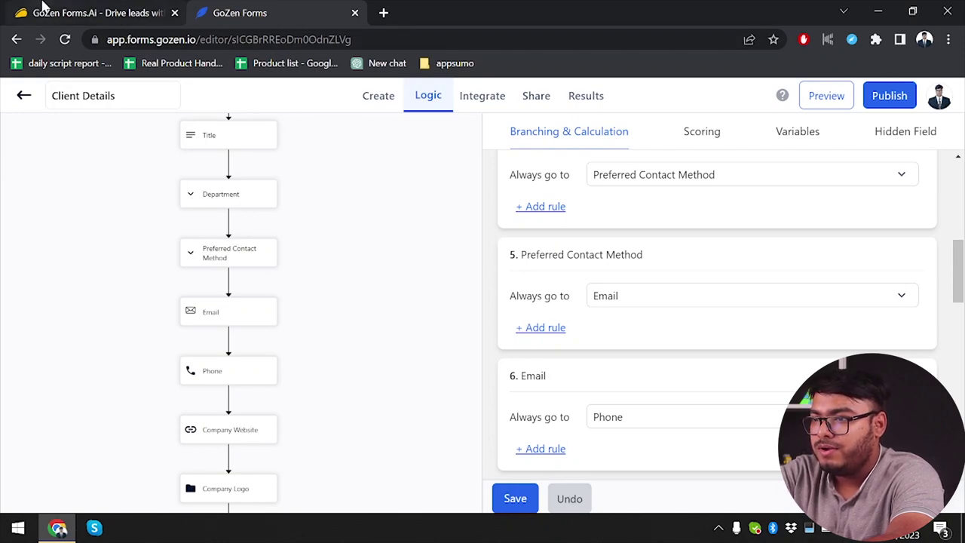
Return to the question editor and open the Phone question.
{"action": "left_click", "coordinate": [378, 96]}
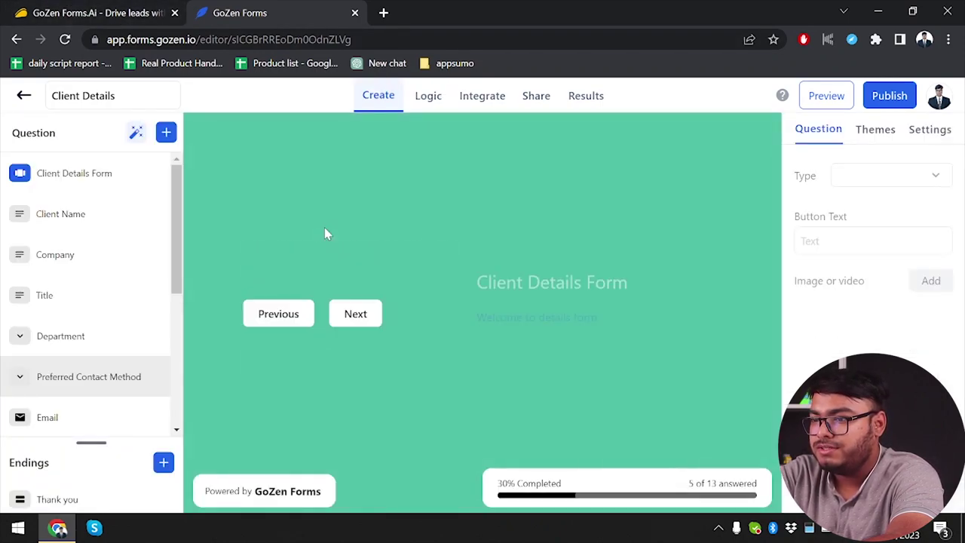
{"action": "scroll", "coordinate": [98, 336], "scroll_direction": "down", "scroll_amount": 4}
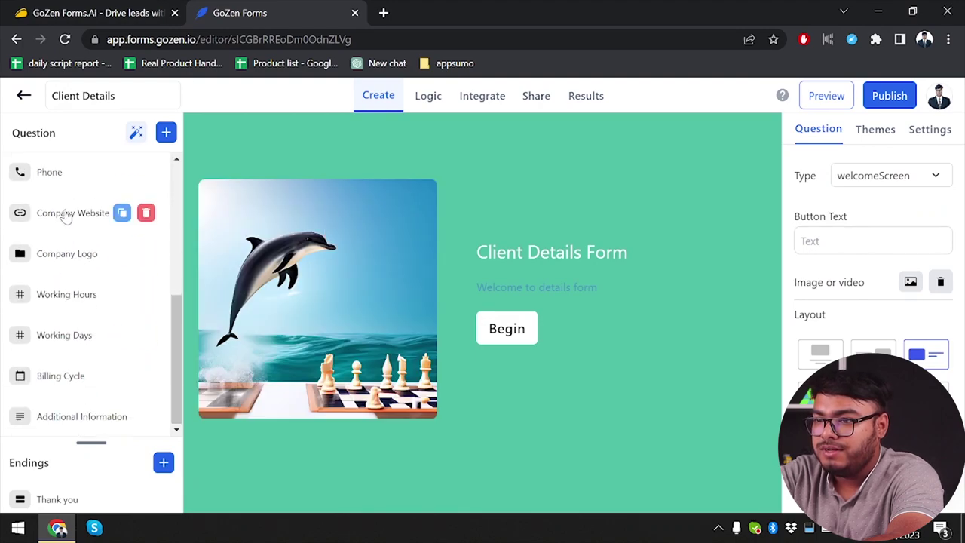
{"action": "left_click", "coordinate": [60, 178]}
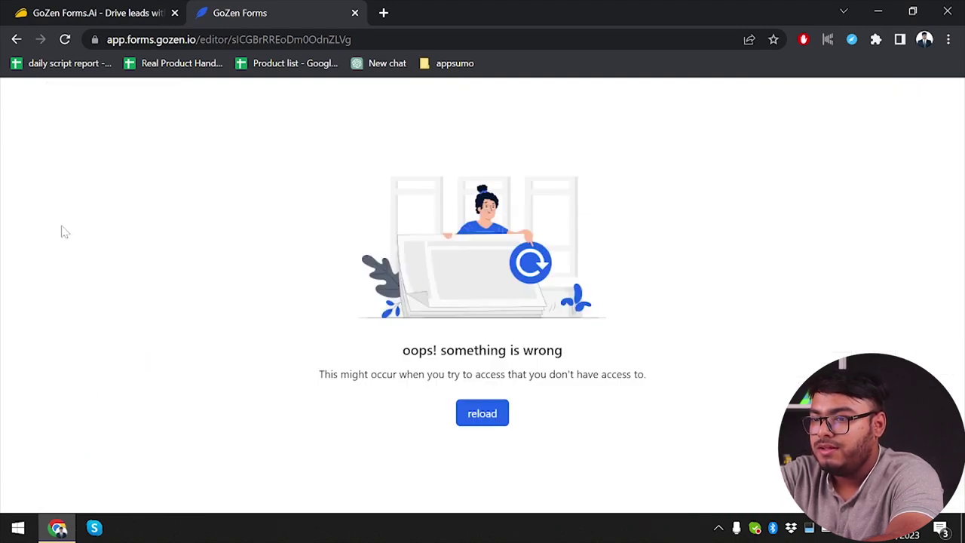
Reload the editor after the access error until the Client Details welcome screen shows again.
{"action": "left_click", "coordinate": [494, 413]}
{"action": "scroll", "coordinate": [52, 339], "scroll_direction": "down", "scroll_amount": 2}
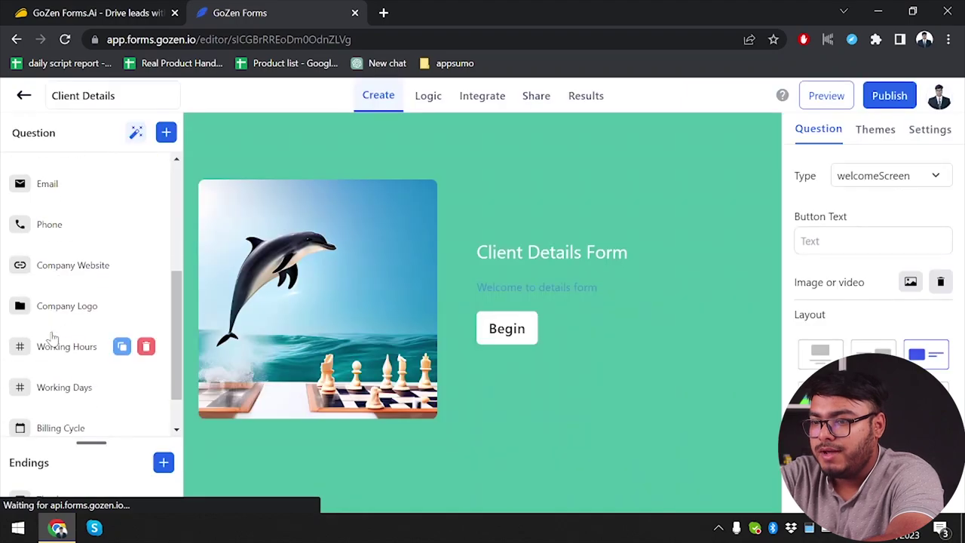
{"action": "left_click", "coordinate": [53, 341]}
{"action": "left_click", "coordinate": [76, 223]}
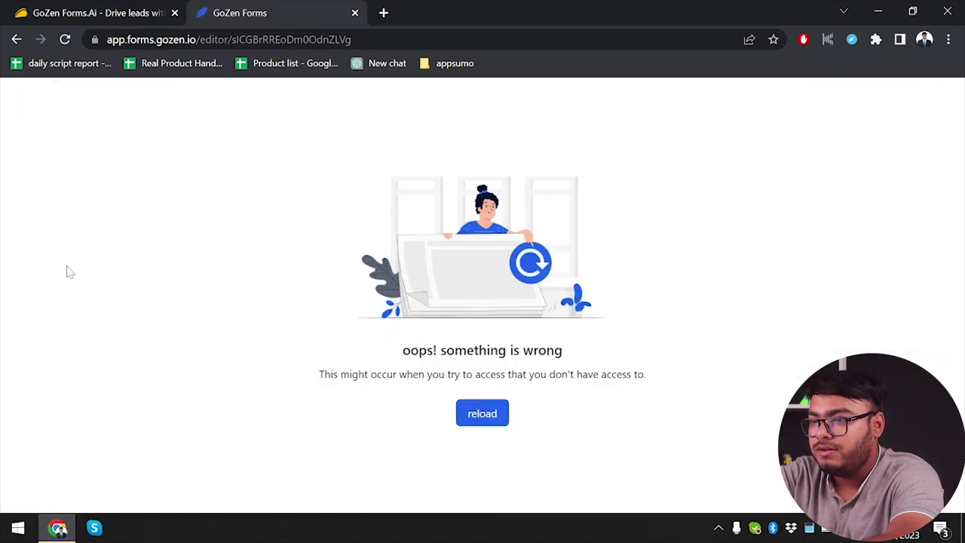
{"action": "left_click", "coordinate": [482, 413]}
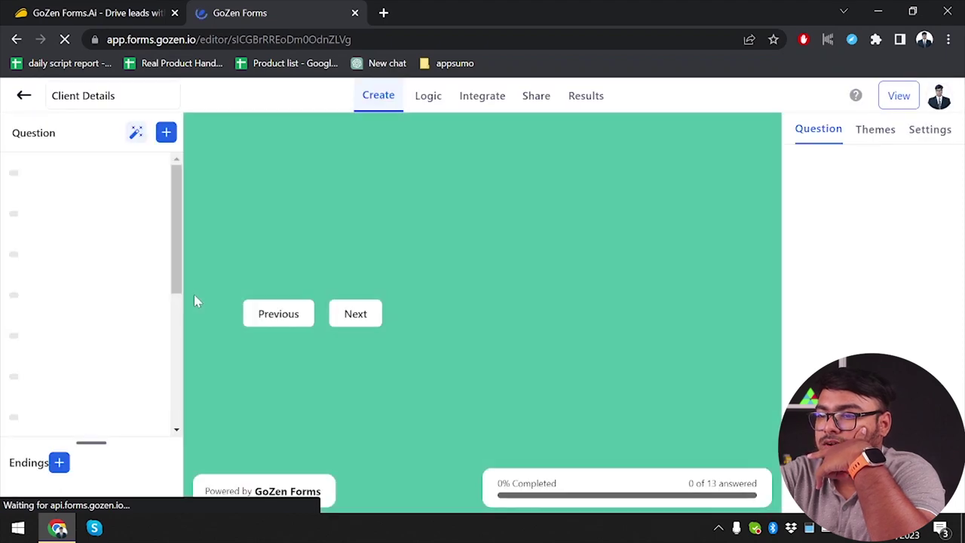
{"action": "scroll", "coordinate": [84, 335], "scroll_direction": "down", "scroll_amount": 3}
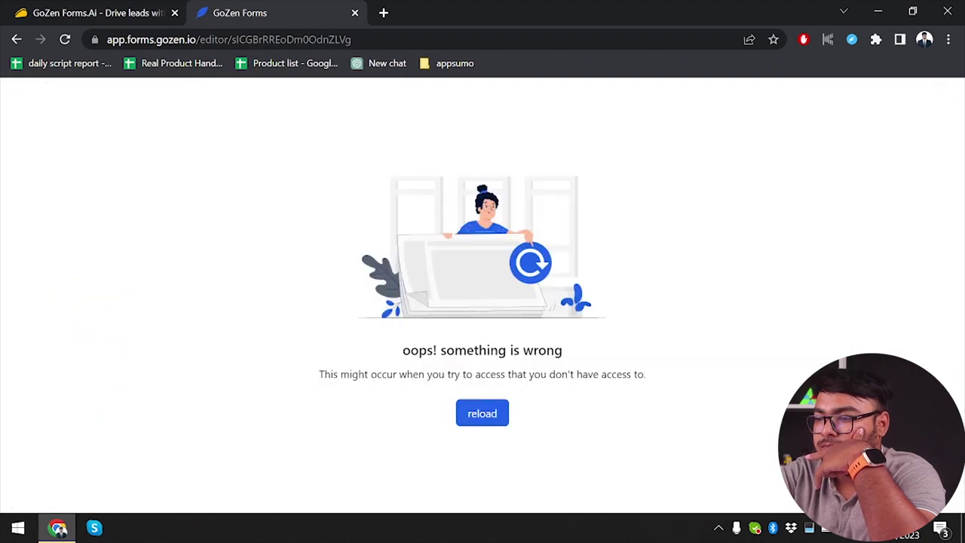
{"action": "left_click", "coordinate": [489, 407]}
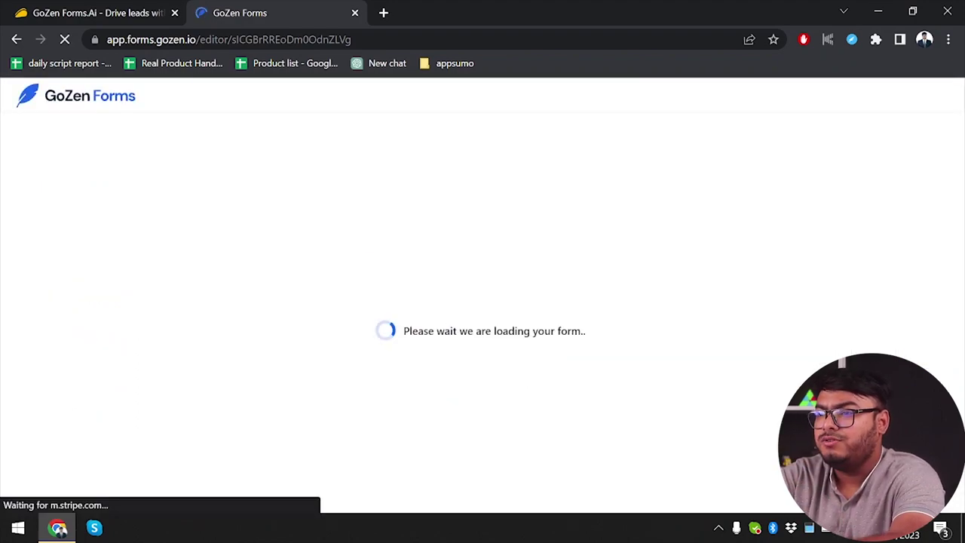
{"action": "scroll", "coordinate": [75, 301], "scroll_direction": "down", "scroll_amount": 3}
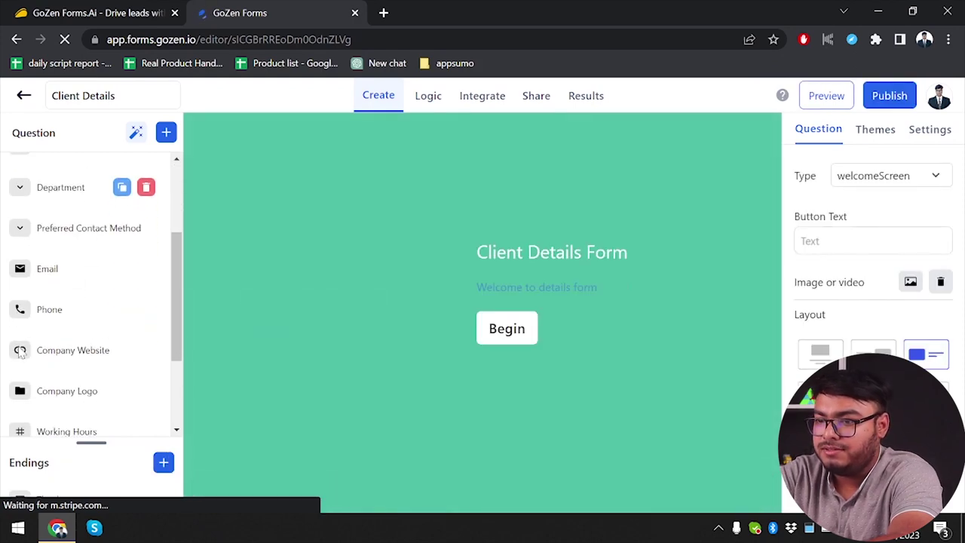
Delete the Company Website question and check the Company Logo and Working Hours questions.
{"action": "mouse_move", "coordinate": [62, 315]}
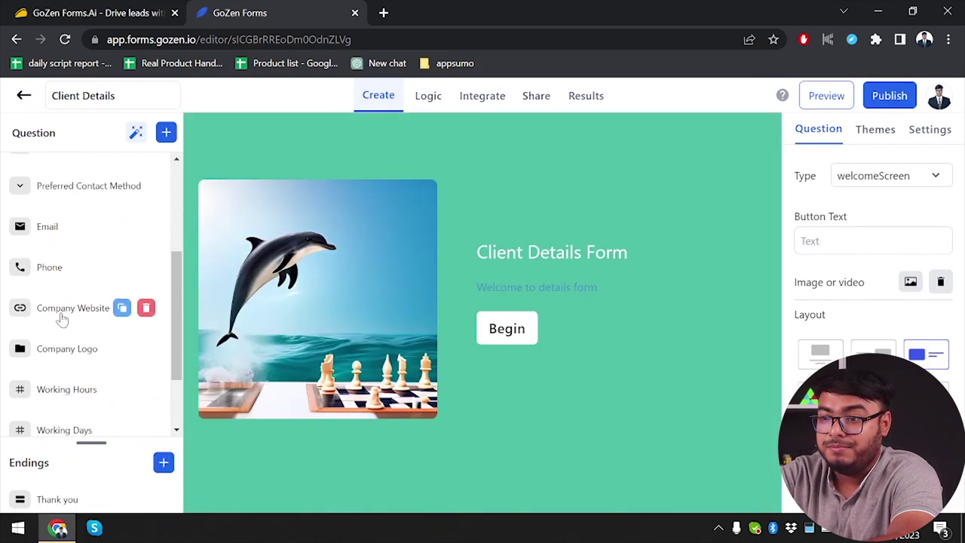
{"action": "left_click", "coordinate": [146, 309]}
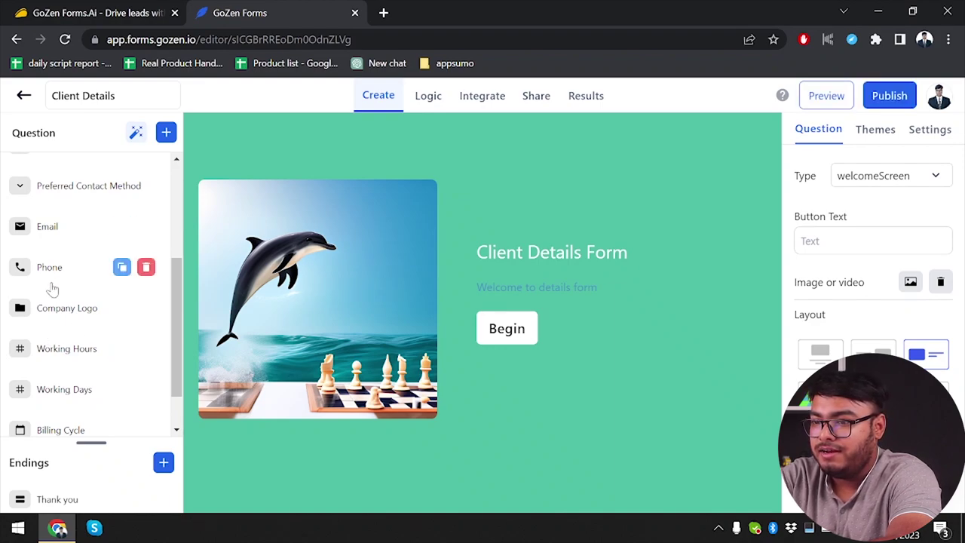
{"action": "left_click", "coordinate": [80, 311]}
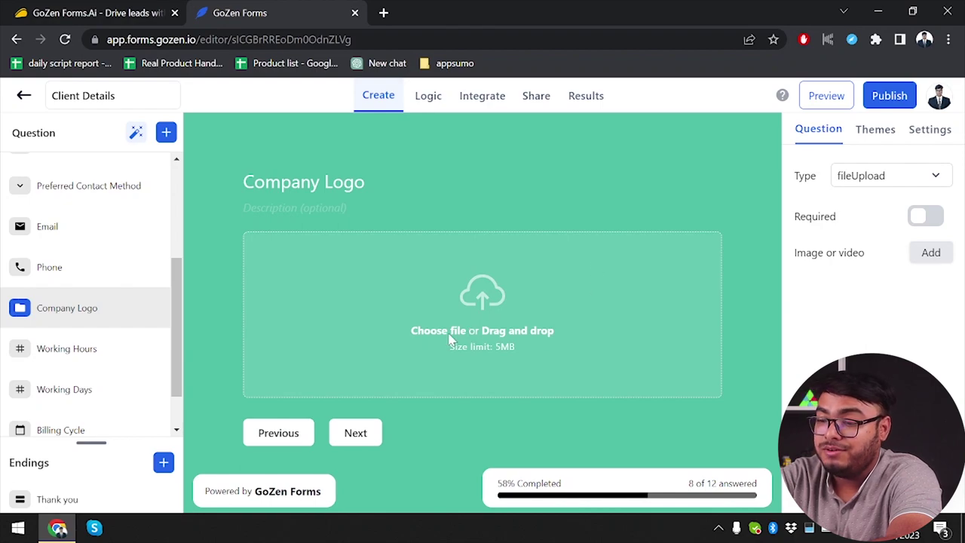
{"action": "left_click", "coordinate": [41, 363]}
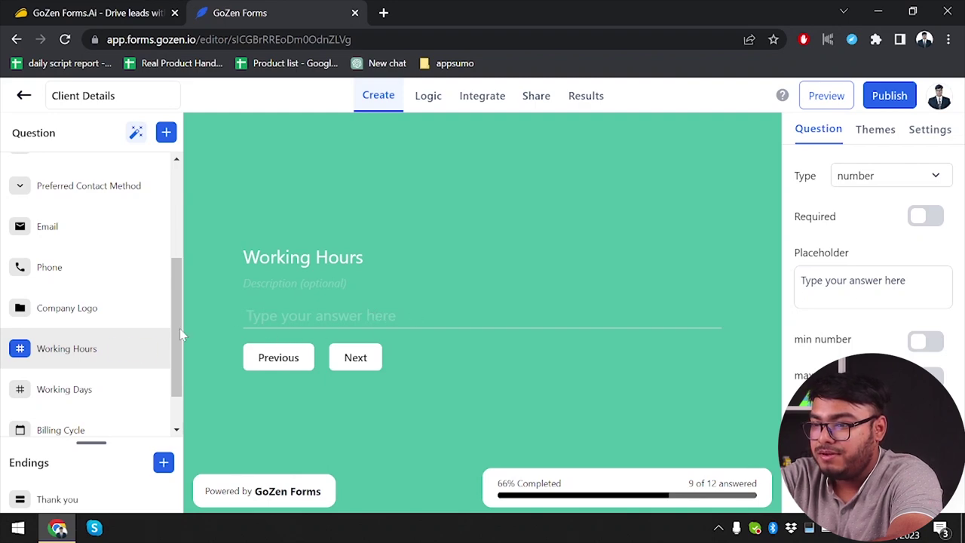
Review Working Days and Billing Cycle, then delete the Additional Information question.
{"action": "scroll", "coordinate": [58, 370], "scroll_direction": "down", "scroll_amount": 1}
{"action": "left_click", "coordinate": [60, 365]}
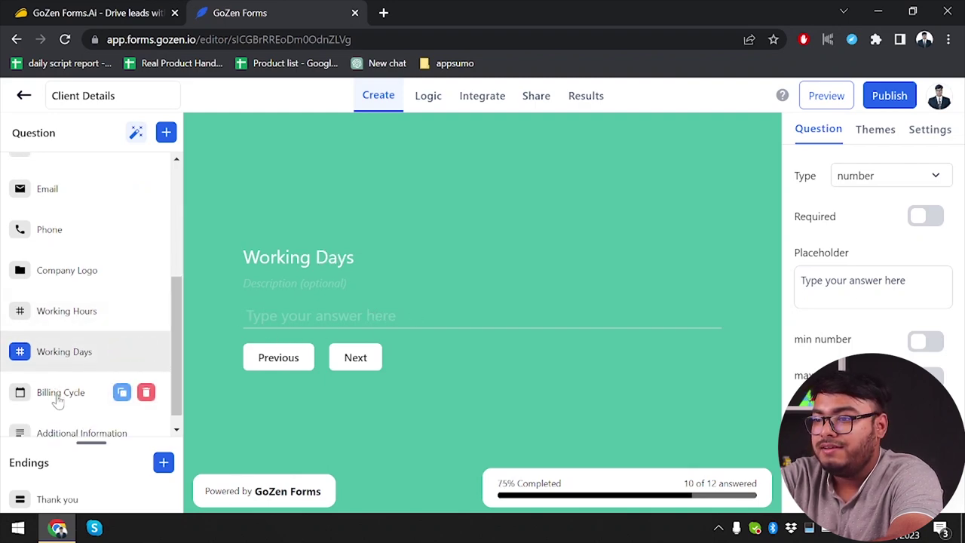
{"action": "left_click", "coordinate": [58, 401]}
{"action": "scroll", "coordinate": [60, 398], "scroll_direction": "down", "scroll_amount": 1}
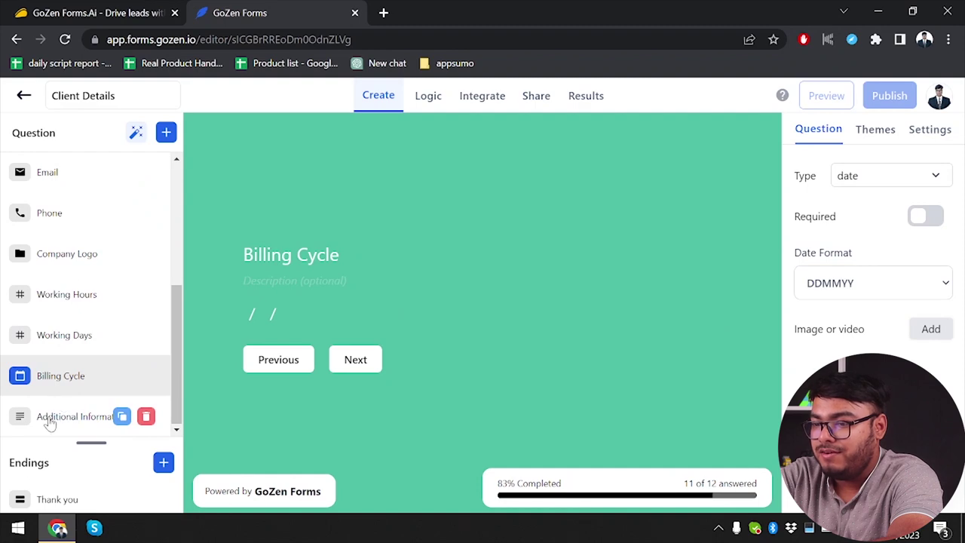
{"action": "left_click", "coordinate": [49, 420]}
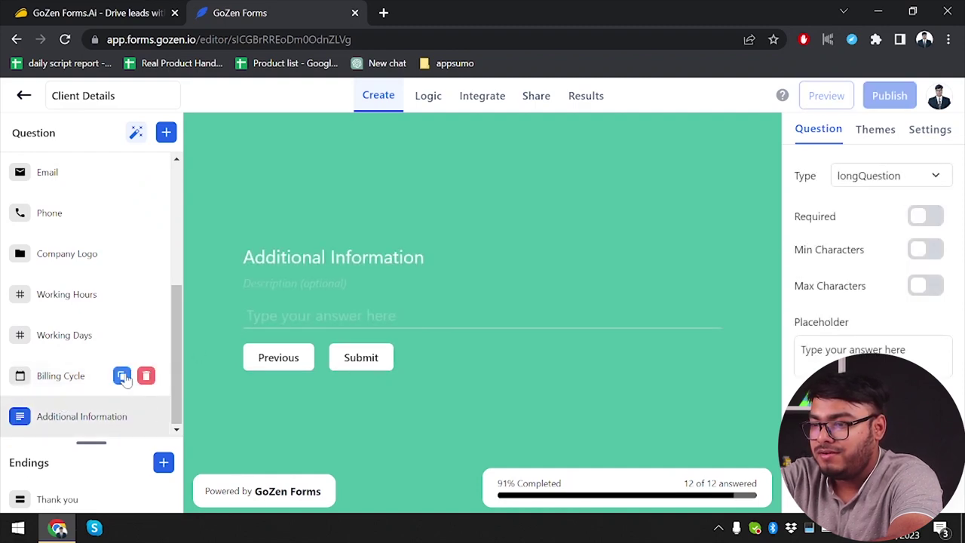
{"action": "mouse_move", "coordinate": [160, 379]}
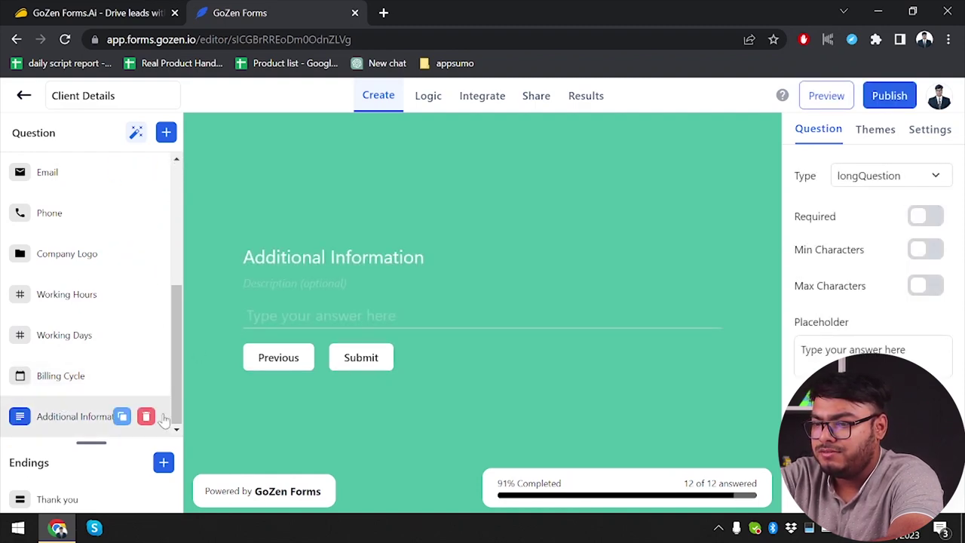
{"action": "left_click", "coordinate": [148, 416]}
{"action": "scroll", "coordinate": [83, 279], "scroll_direction": "down", "scroll_amount": 3}
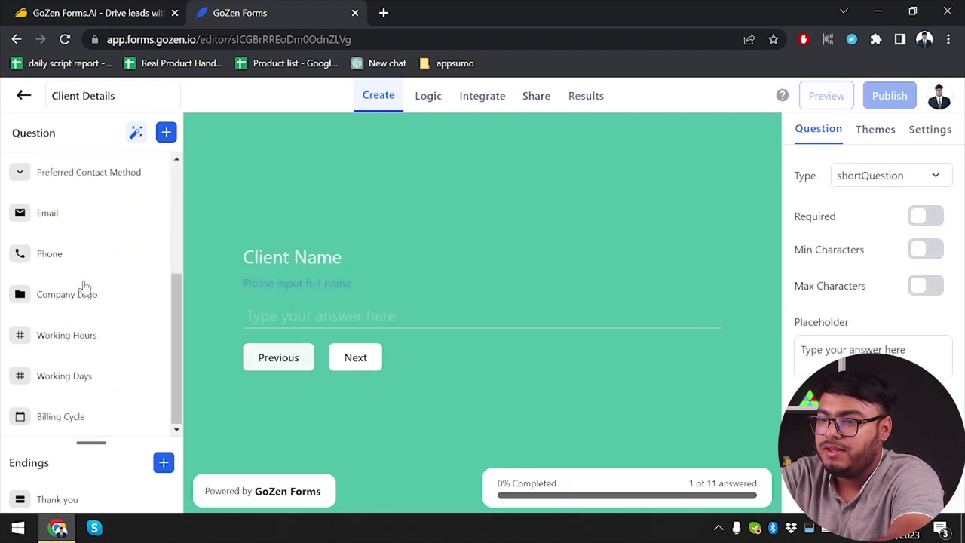
Add a star rating question 'Please rate the form' with 10 steps and labels shown.
{"action": "left_click", "coordinate": [166, 133]}
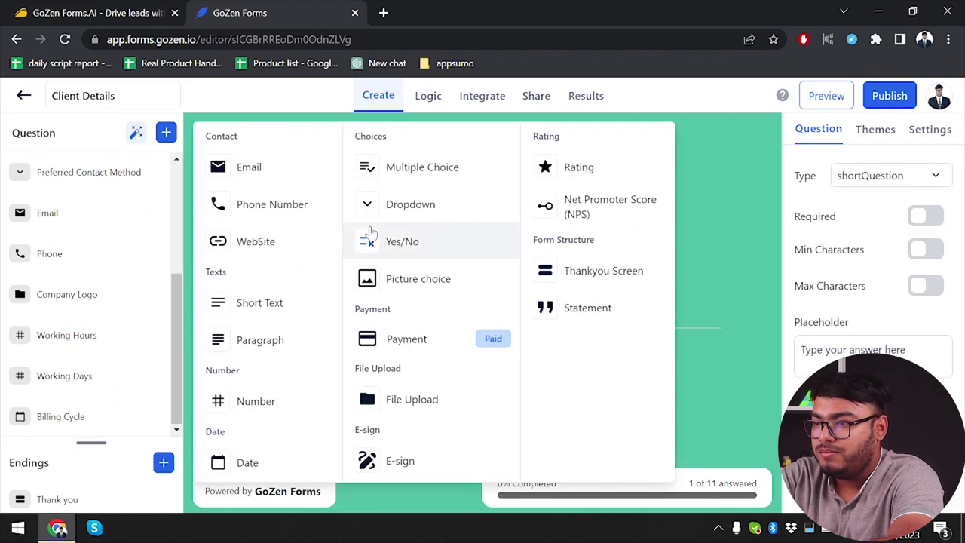
{"action": "left_click", "coordinate": [617, 181]}
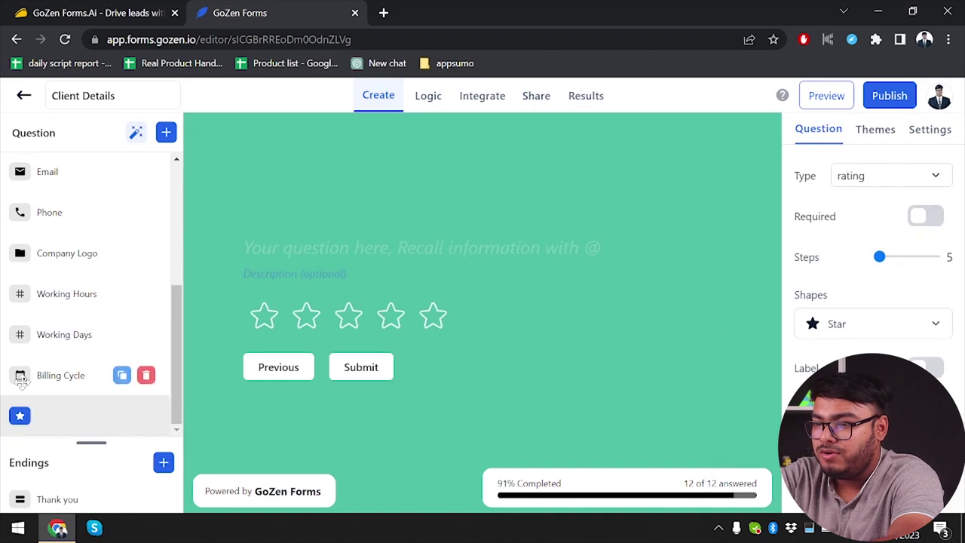
{"action": "type", "text": "Please rate the form"}
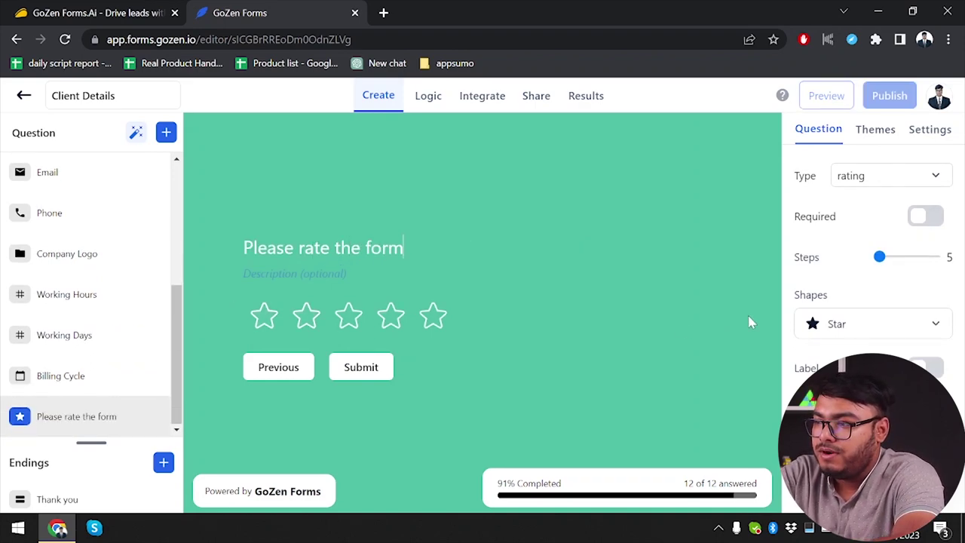
{"action": "left_click_drag", "start_coordinate": [879, 256], "coordinate": [955, 270]}
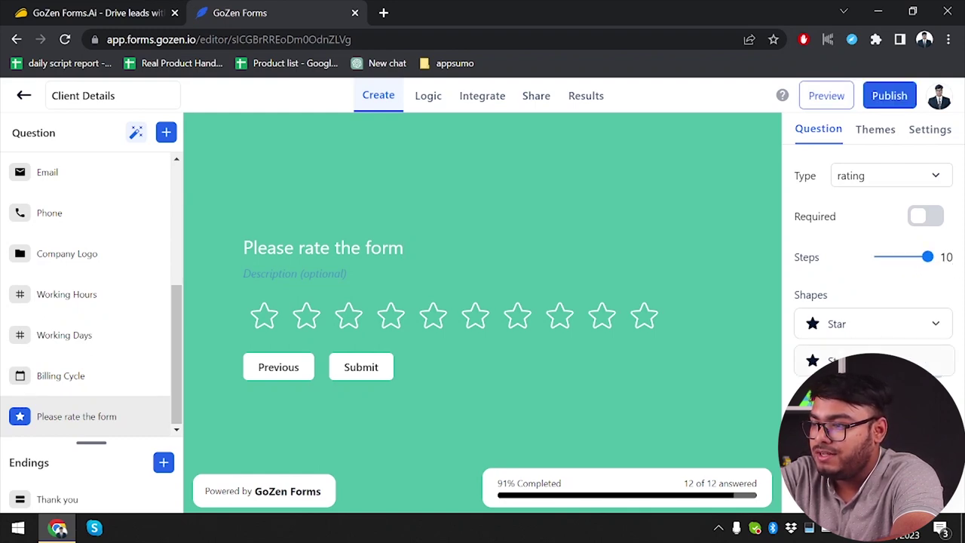
{"action": "left_click", "coordinate": [925, 368]}
{"action": "left_click", "coordinate": [888, 323]}
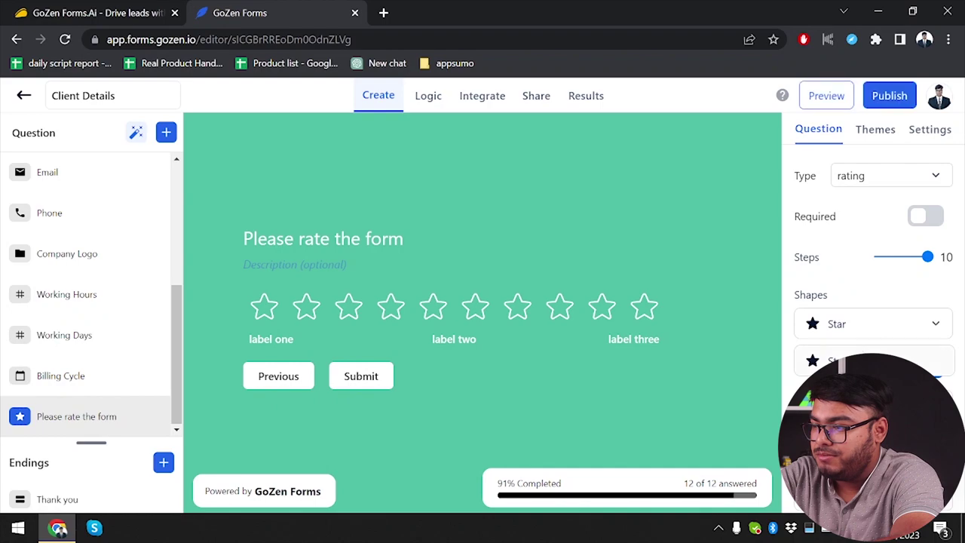
{"action": "left_click", "coordinate": [933, 324]}
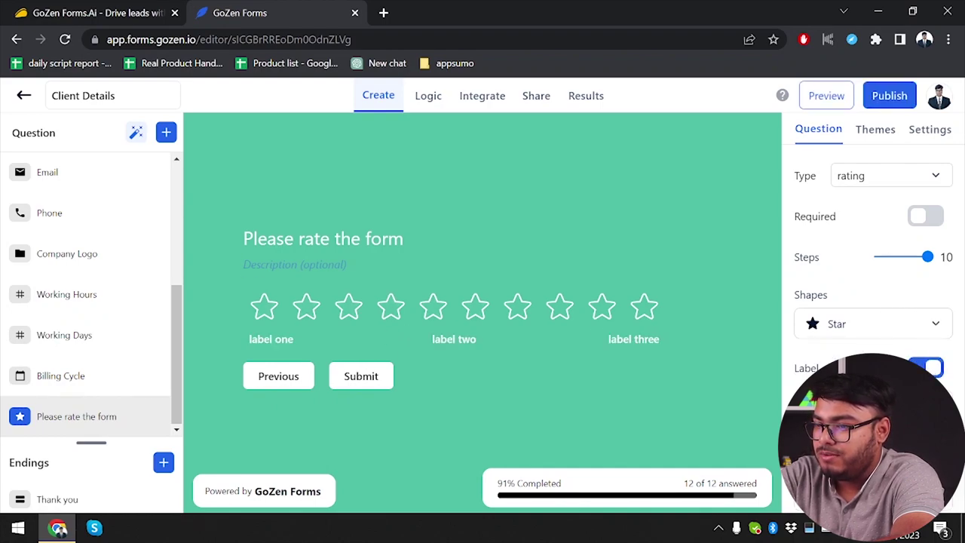
Rename the three rating labels to Poor, OK and Satisfied.
{"action": "double_click", "coordinate": [260, 338]}
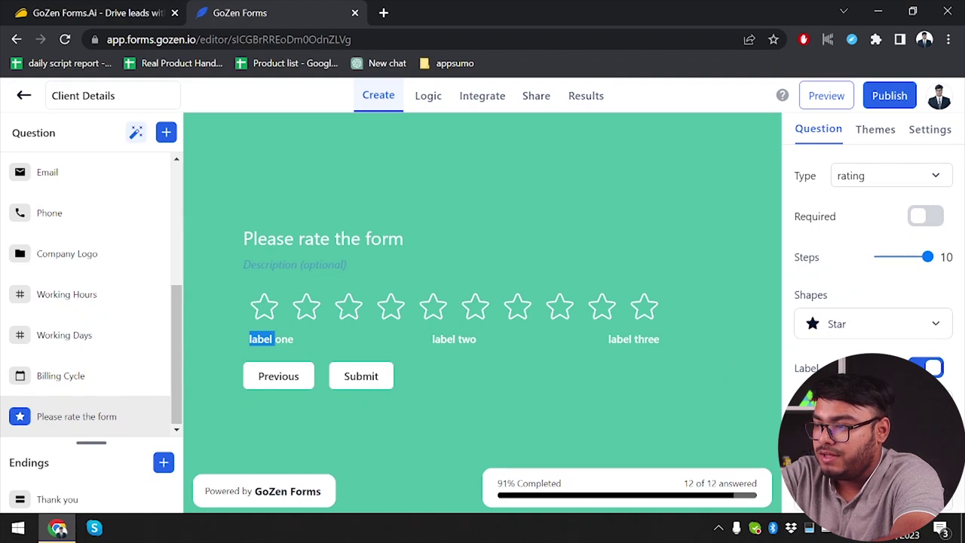
{"action": "type", "text": "Poor"}
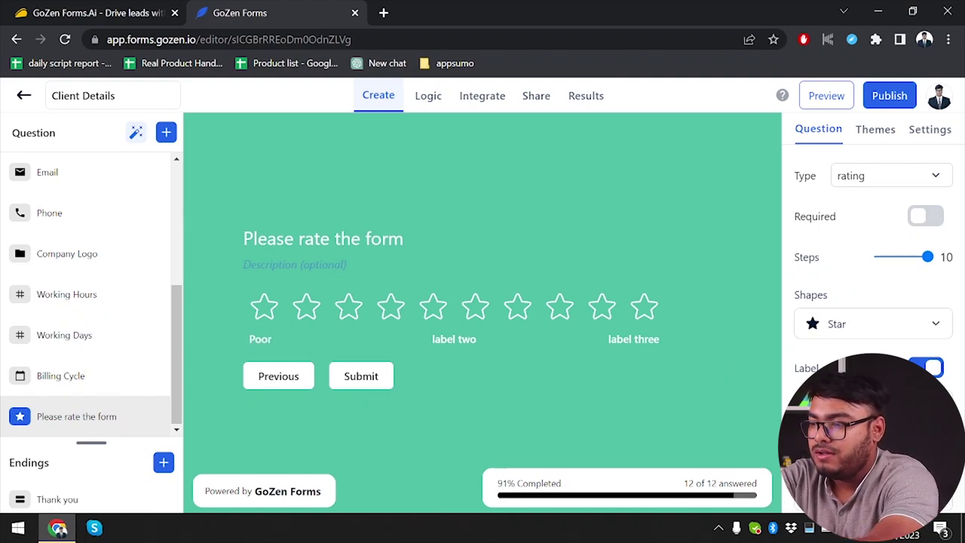
{"action": "left_click", "coordinate": [454, 339]}
{"action": "type", "text": "OK"}
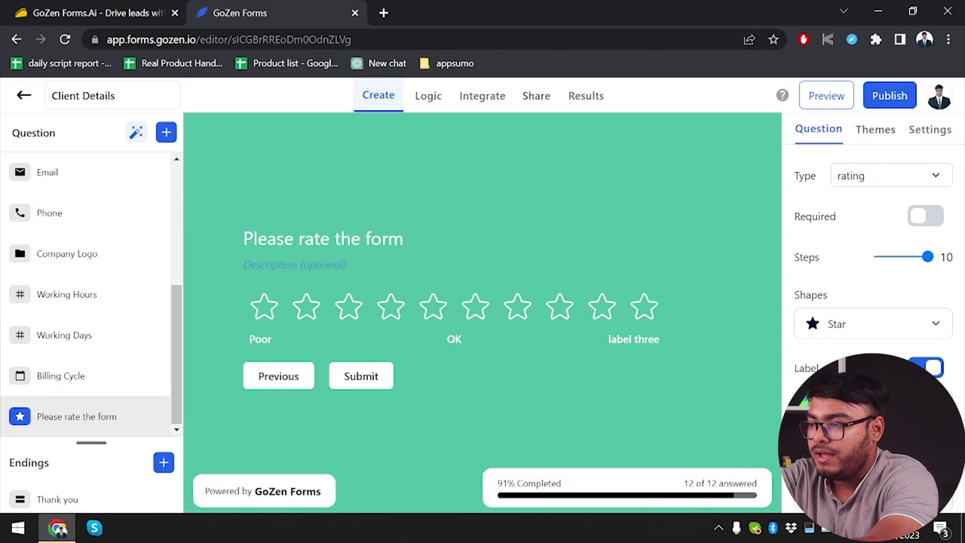
{"action": "left_click", "coordinate": [633, 338]}
{"action": "type", "text": "Satisfied"}
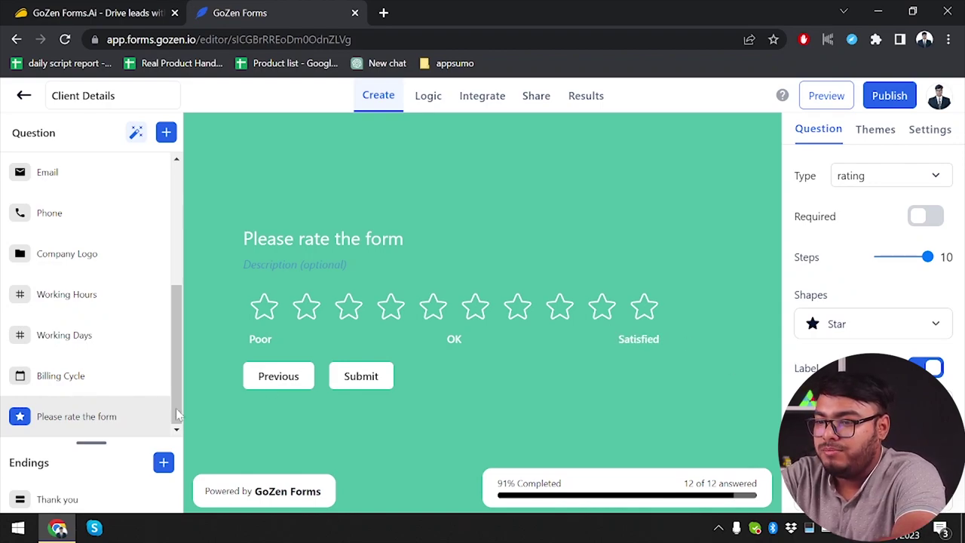
{"action": "left_click", "coordinate": [166, 132]}
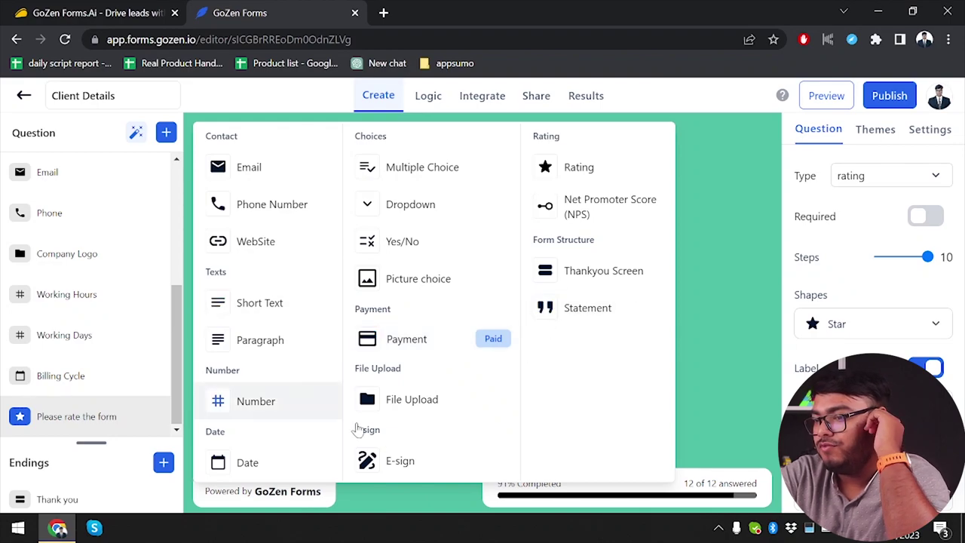
Close the question picker and title the thank-you ending 'Thanks for filling out'.
{"action": "left_click", "coordinate": [731, 252]}
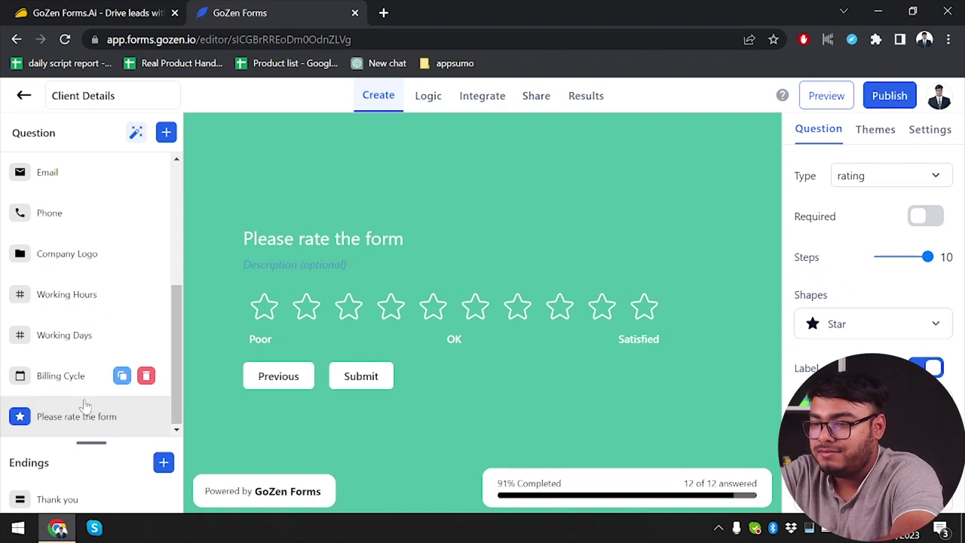
{"action": "left_click", "coordinate": [57, 503]}
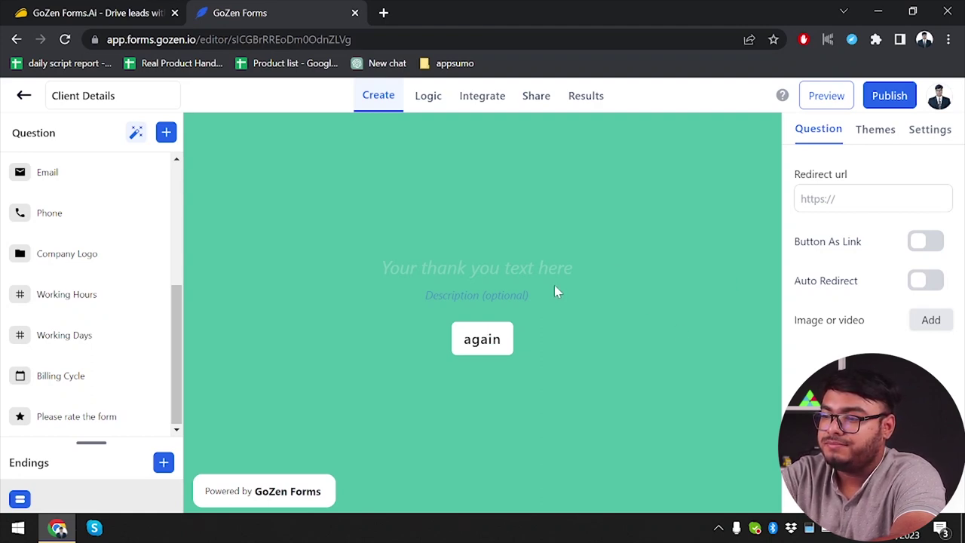
{"action": "type", "text": "Thanks for"}
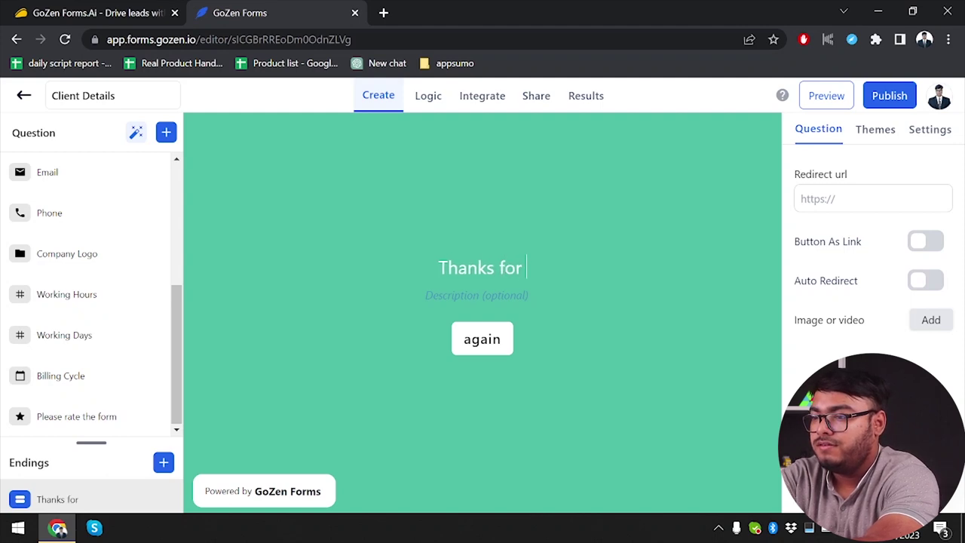
{"action": "type", "text": "ling out"}
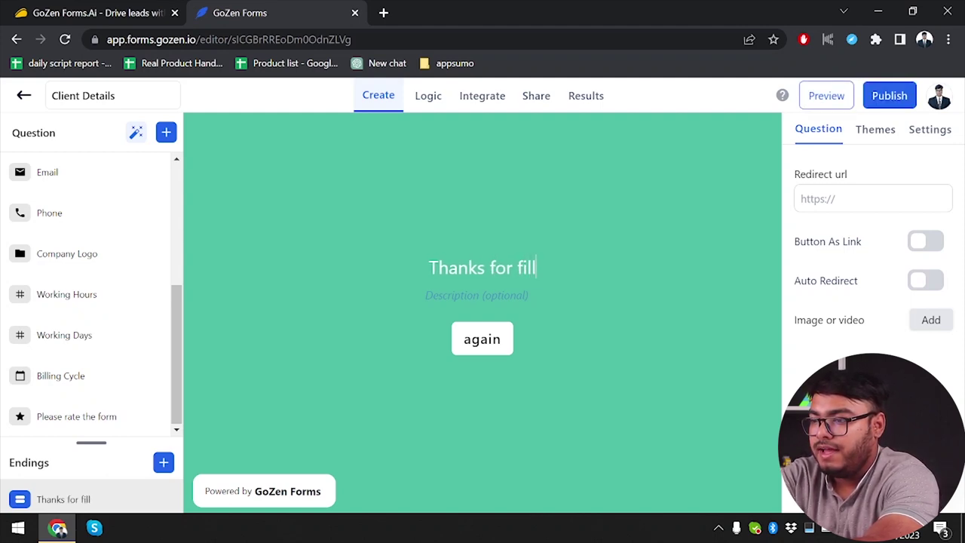
{"action": "left_click", "coordinate": [874, 130]}
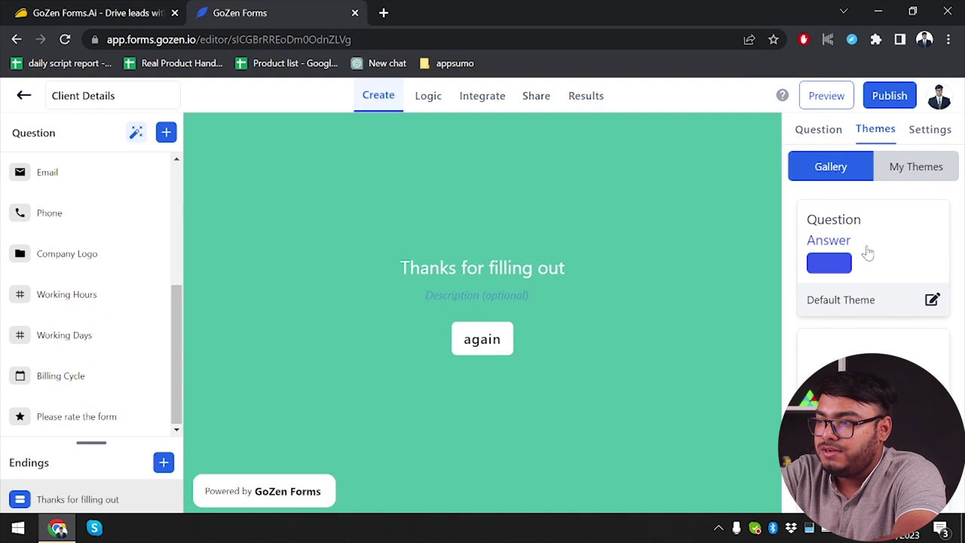
Try the pink theme, then apply Theme 83's grey textured look with purple buttons.
{"action": "scroll", "coordinate": [850, 336], "scroll_direction": "down", "scroll_amount": 1}
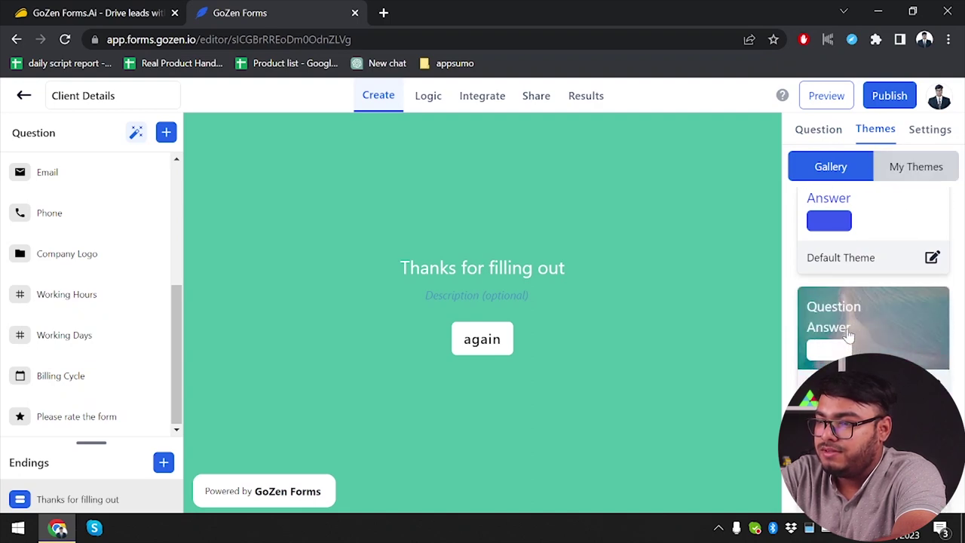
{"action": "scroll", "coordinate": [897, 328], "scroll_direction": "down", "scroll_amount": 5}
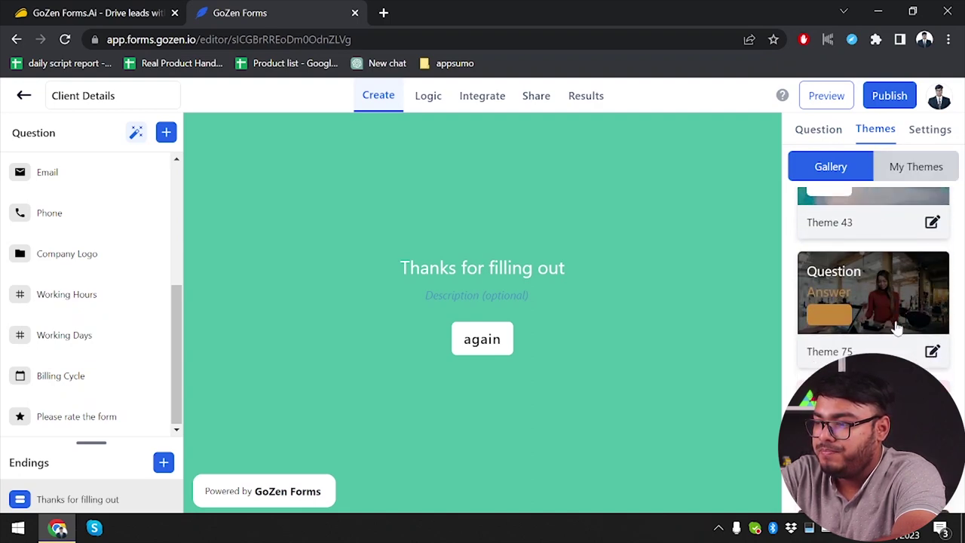
{"action": "left_click", "coordinate": [875, 374]}
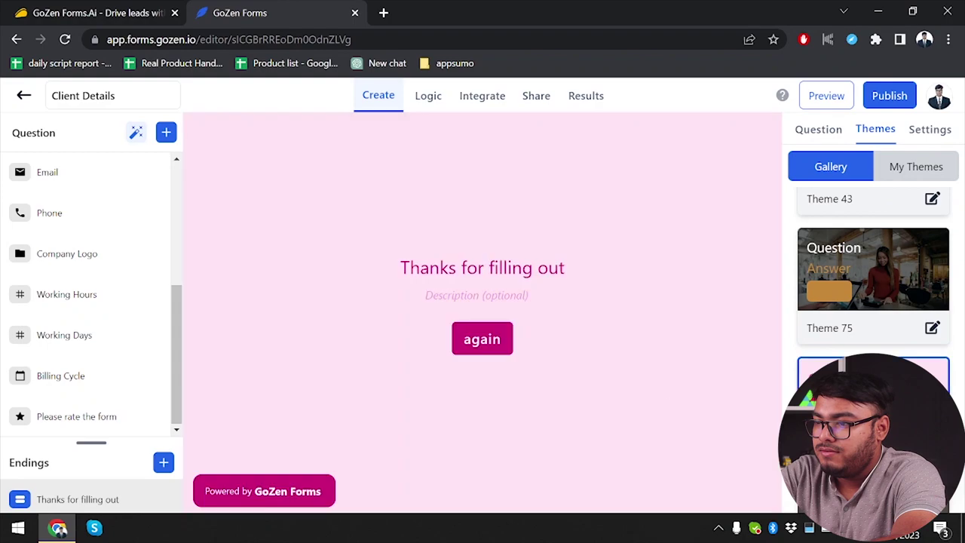
{"action": "left_click", "coordinate": [69, 186]}
{"action": "scroll", "coordinate": [67, 192], "scroll_direction": "up", "scroll_amount": 5}
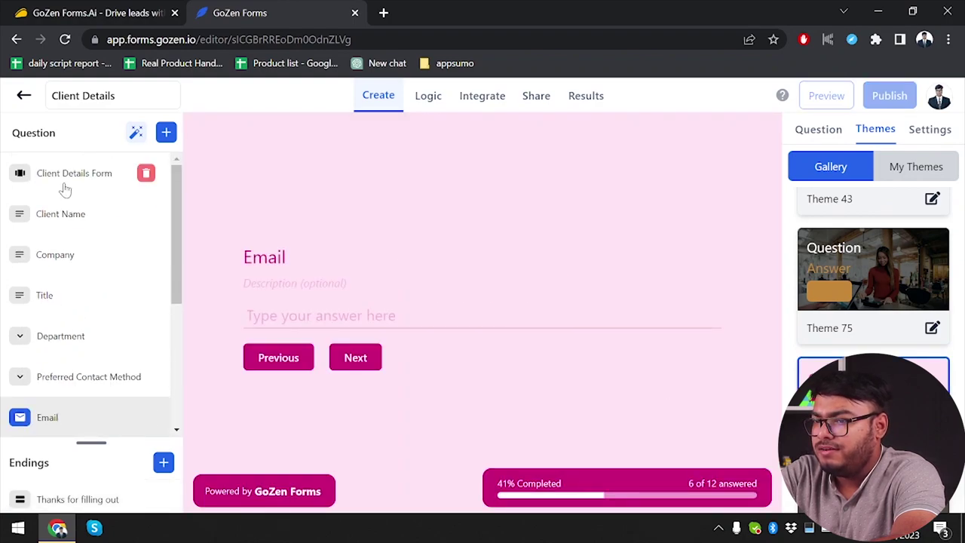
{"action": "scroll", "coordinate": [882, 294], "scroll_direction": "down", "scroll_amount": 5}
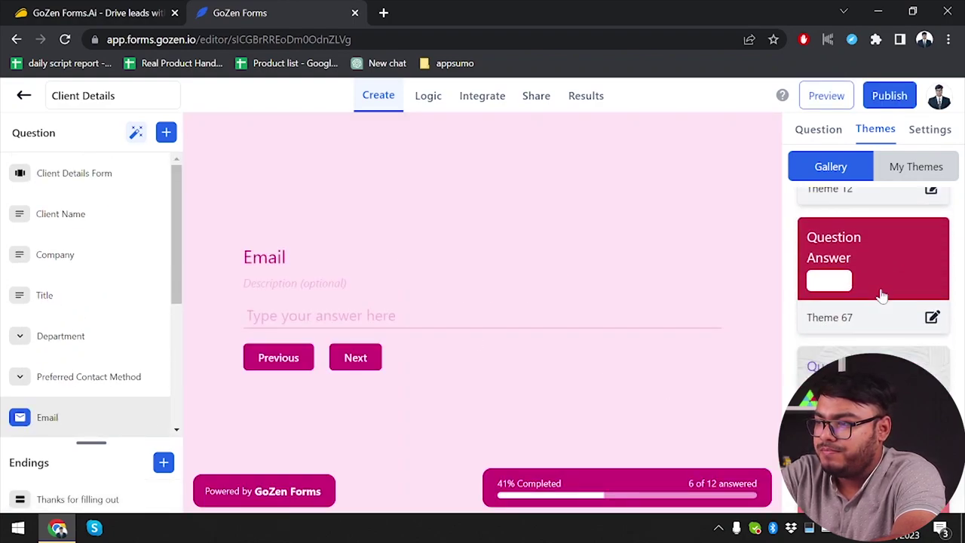
{"action": "left_click", "coordinate": [906, 243]}
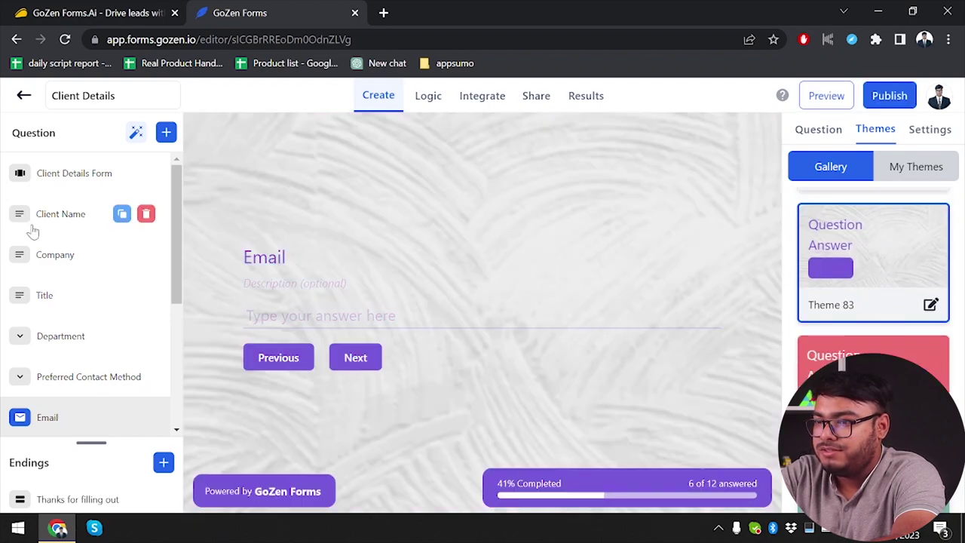
{"action": "left_click", "coordinate": [54, 178]}
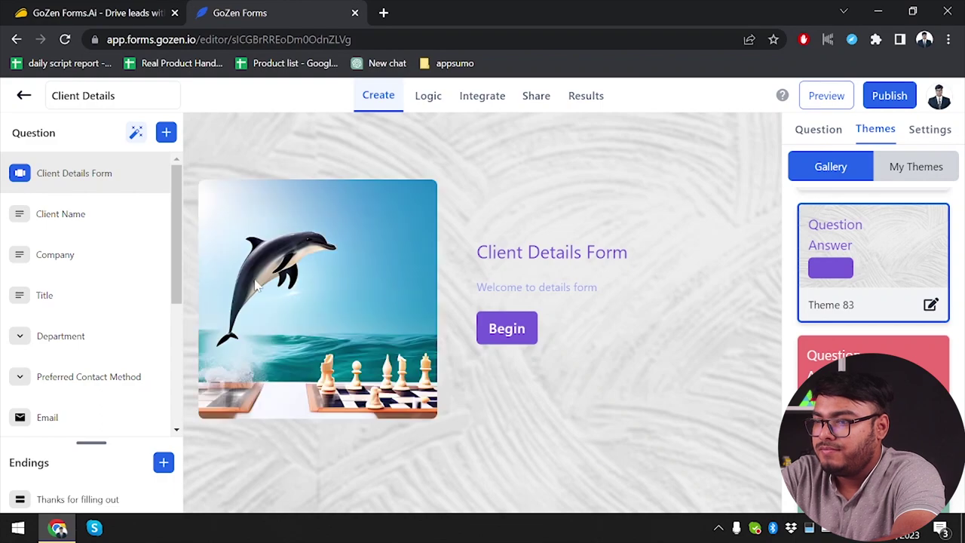
{"action": "left_click", "coordinate": [935, 169]}
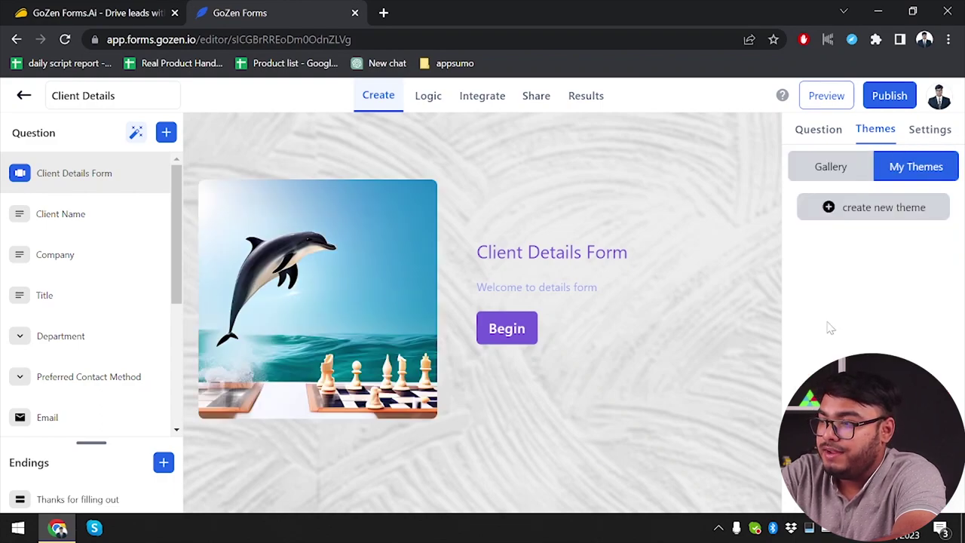
Create a new custom theme keeping the DM Sans font, then view the welcome screen's question settings.
{"action": "left_click", "coordinate": [878, 206]}
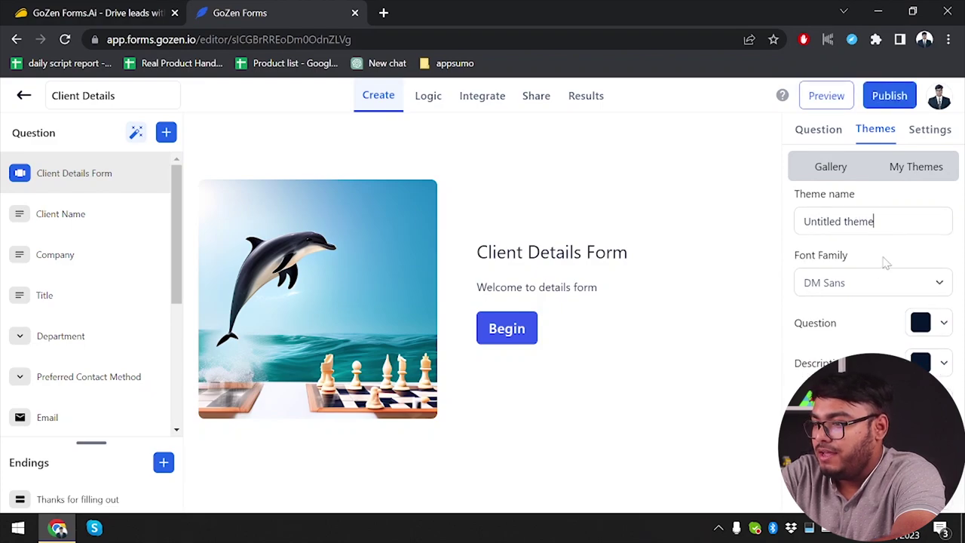
{"action": "left_click", "coordinate": [872, 294]}
{"action": "left_click", "coordinate": [902, 285]}
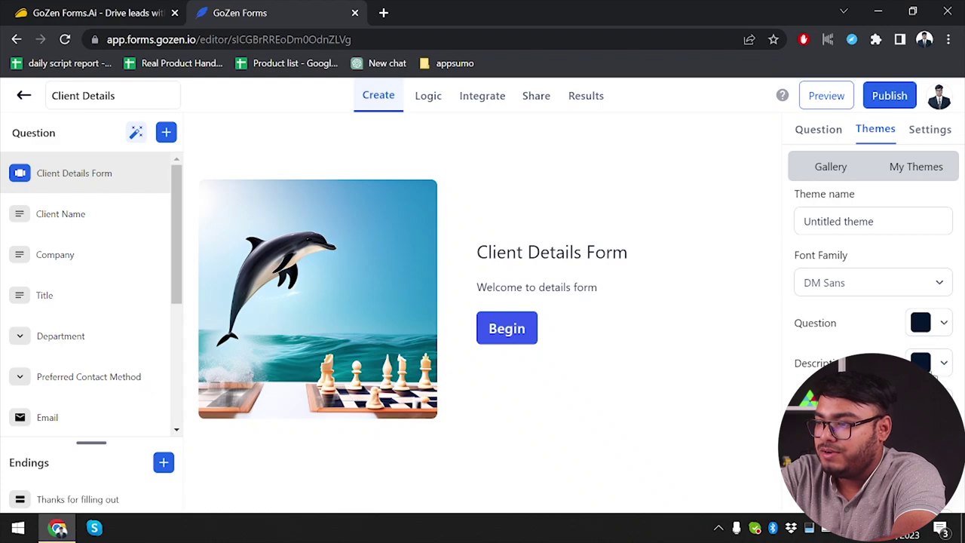
{"action": "scroll", "coordinate": [924, 365], "scroll_direction": "down", "scroll_amount": 2}
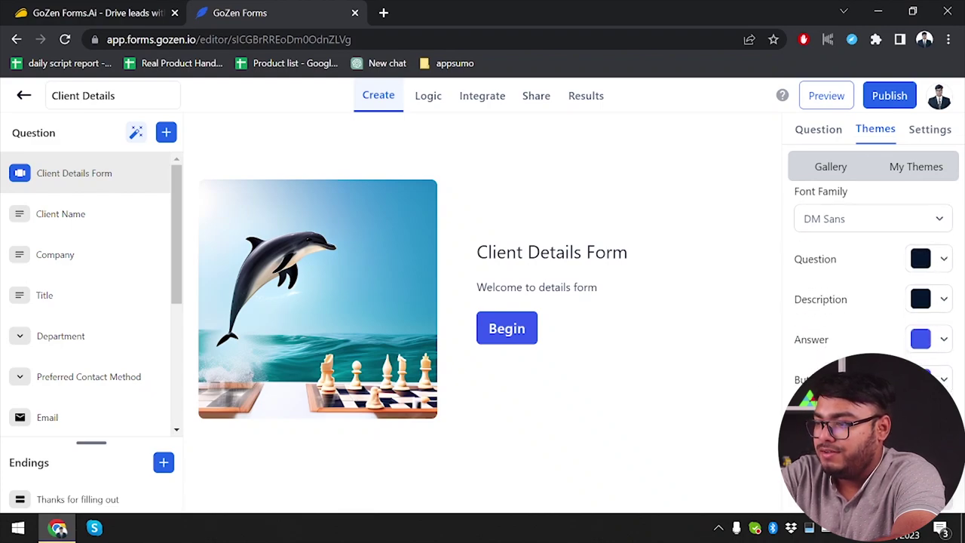
{"action": "scroll", "coordinate": [874, 286], "scroll_direction": "down", "scroll_amount": 1}
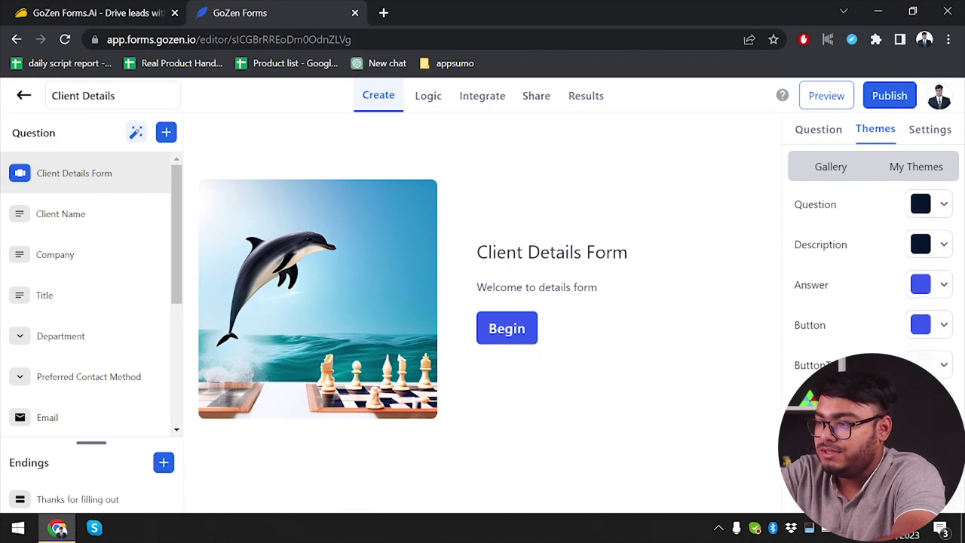
{"action": "scroll", "coordinate": [875, 287], "scroll_direction": "down", "scroll_amount": 1}
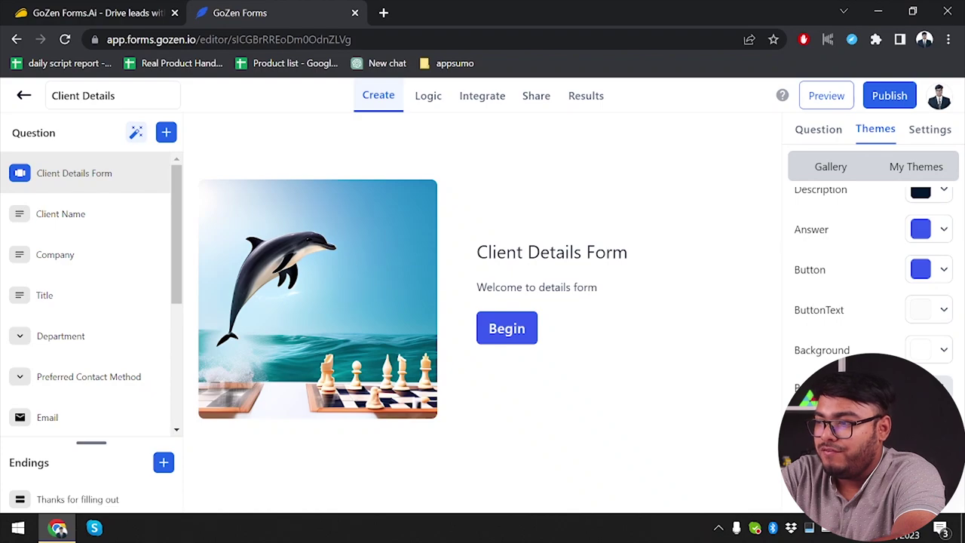
{"action": "scroll", "coordinate": [874, 286], "scroll_direction": "up", "scroll_amount": 3}
{"action": "left_click", "coordinate": [935, 133]}
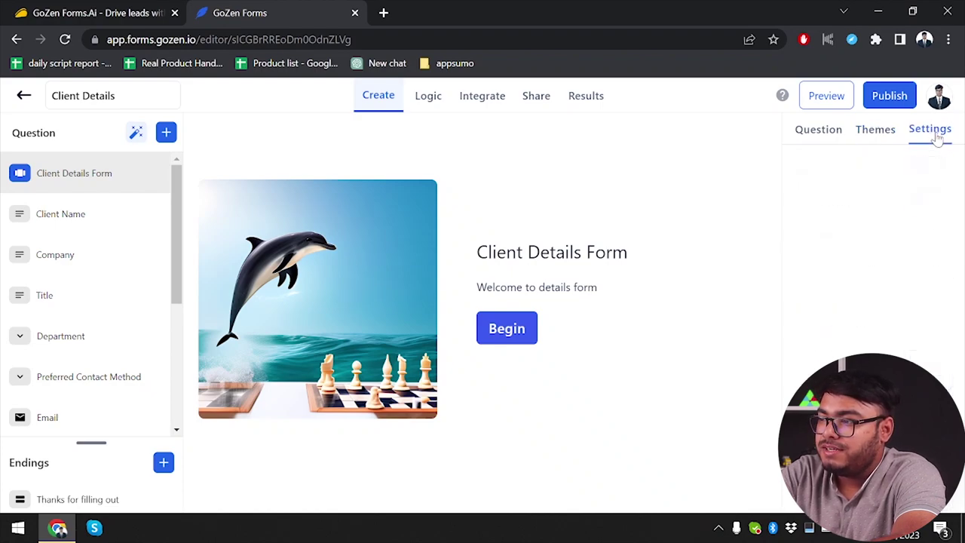
{"action": "left_click", "coordinate": [814, 134]}
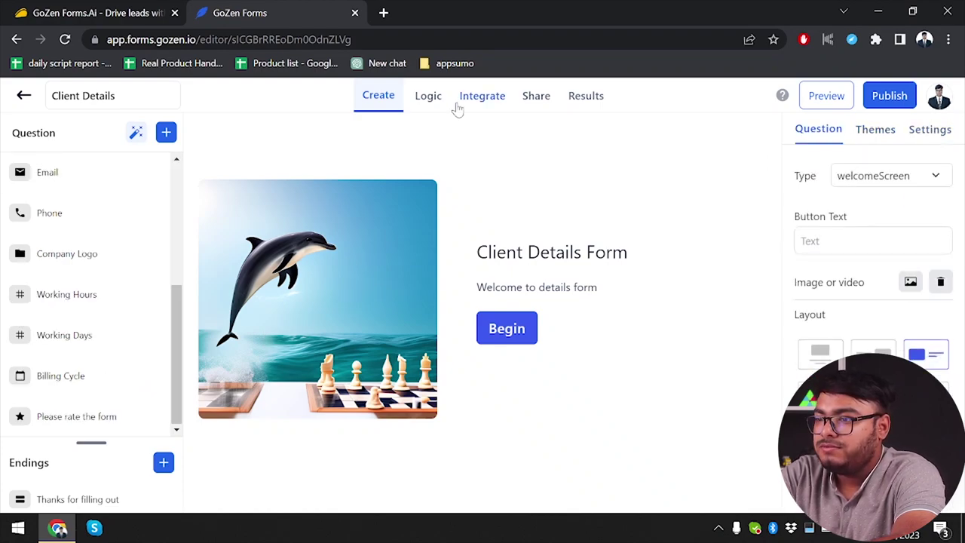
Go via Logic to Integrate and browse apps like Google Sheet, Mailchimp, Pabbly and Zapier.
{"action": "left_click", "coordinate": [422, 98]}
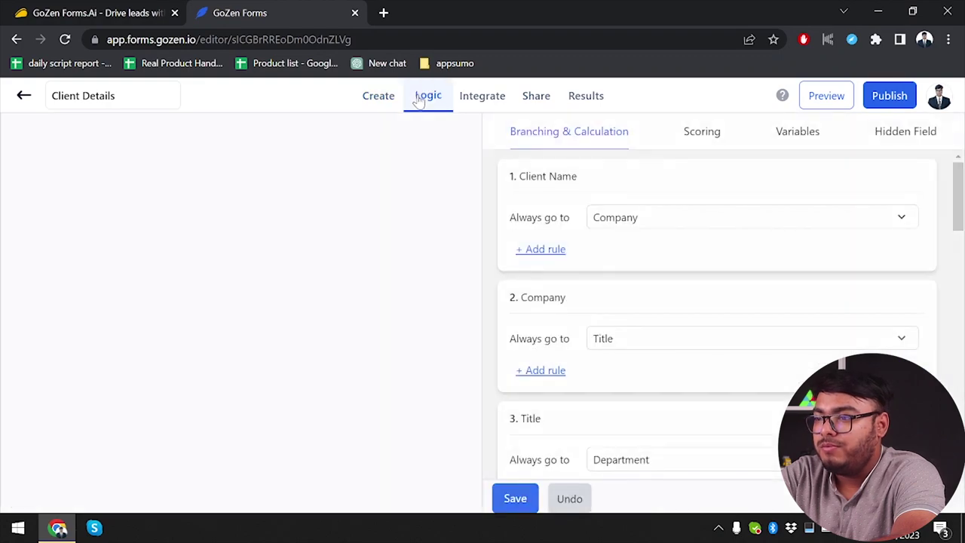
{"action": "left_click", "coordinate": [487, 98]}
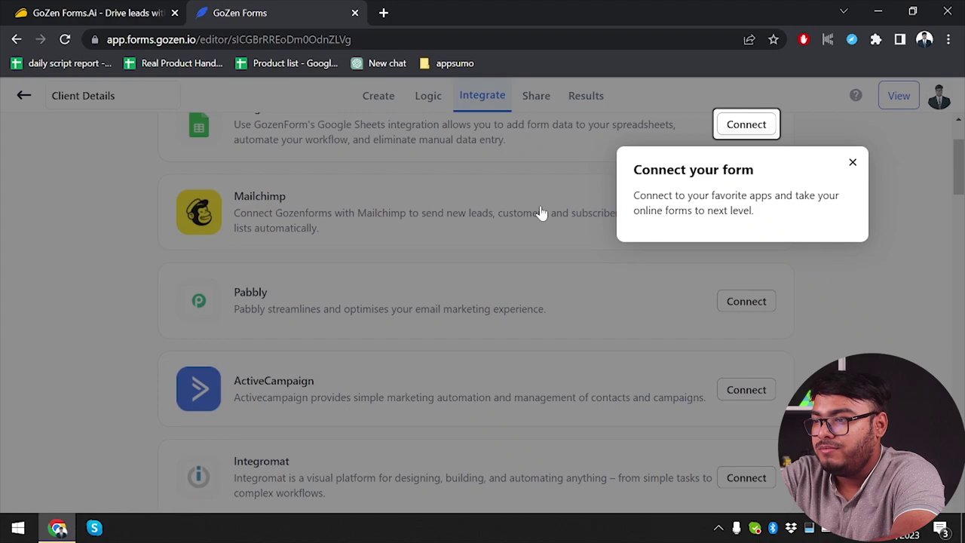
{"action": "left_click", "coordinate": [540, 212]}
{"action": "scroll", "coordinate": [526, 286], "scroll_direction": "up", "scroll_amount": 2}
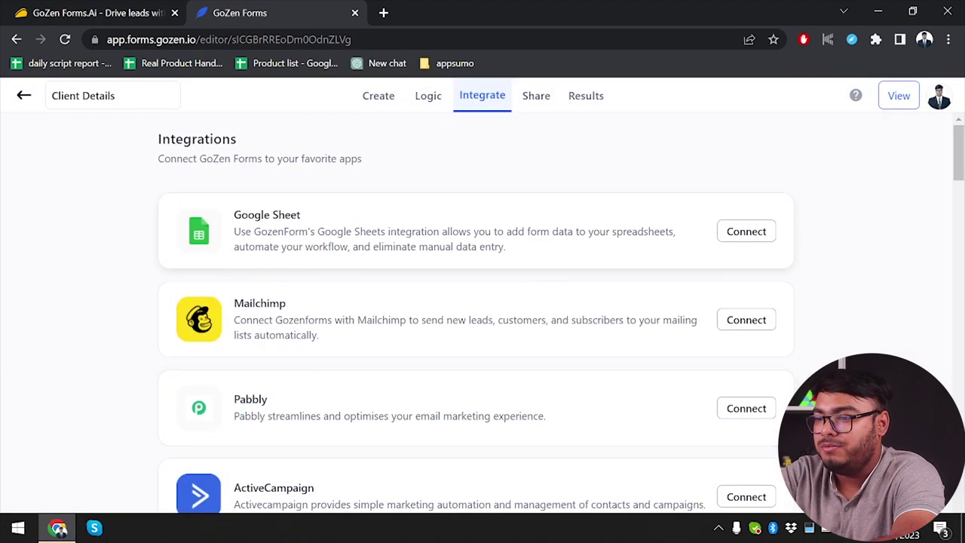
{"action": "scroll", "coordinate": [640, 317], "scroll_direction": "down", "scroll_amount": 1}
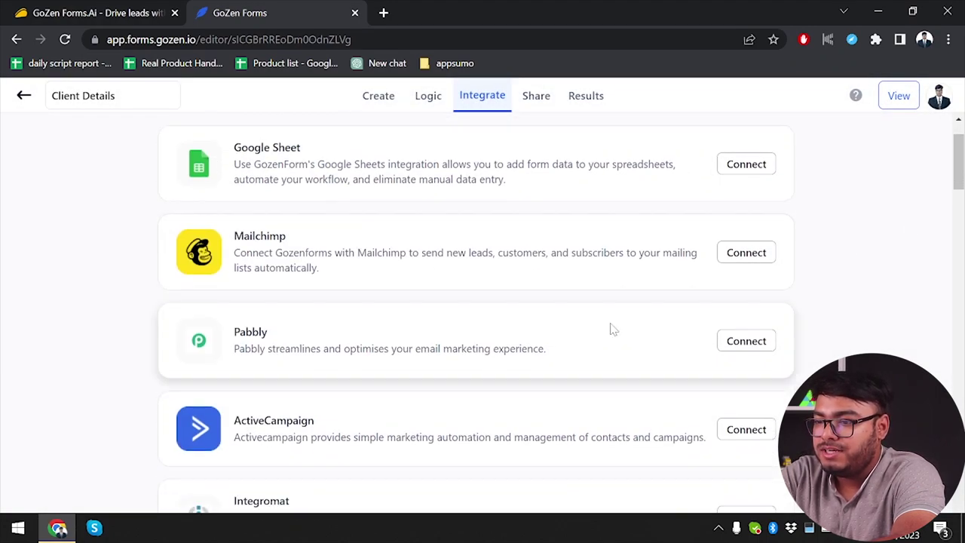
{"action": "scroll", "coordinate": [610, 329], "scroll_direction": "down", "scroll_amount": 1}
{"action": "scroll", "coordinate": [612, 330], "scroll_direction": "down", "scroll_amount": 6}
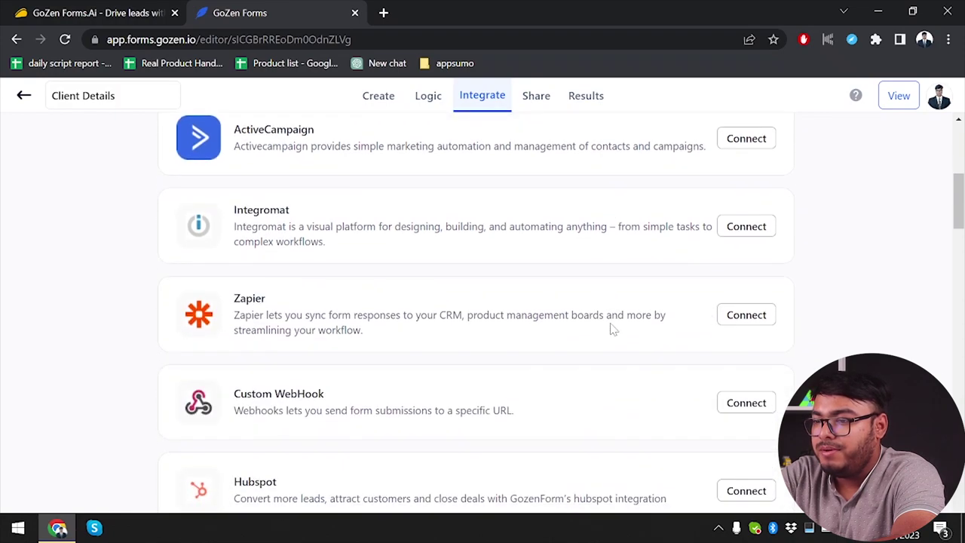
{"action": "scroll", "coordinate": [612, 329], "scroll_direction": "down", "scroll_amount": 5}
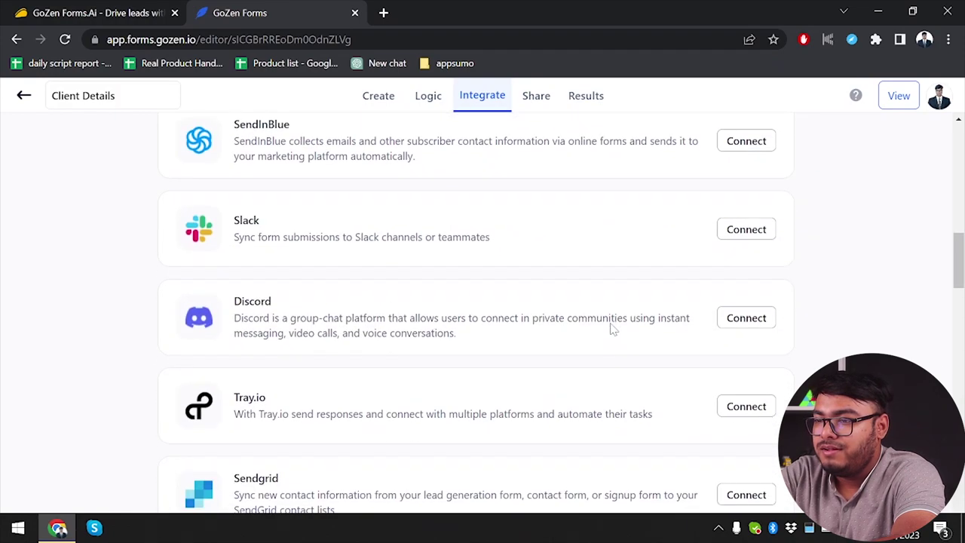
{"action": "scroll", "coordinate": [612, 330], "scroll_direction": "down", "scroll_amount": 11}
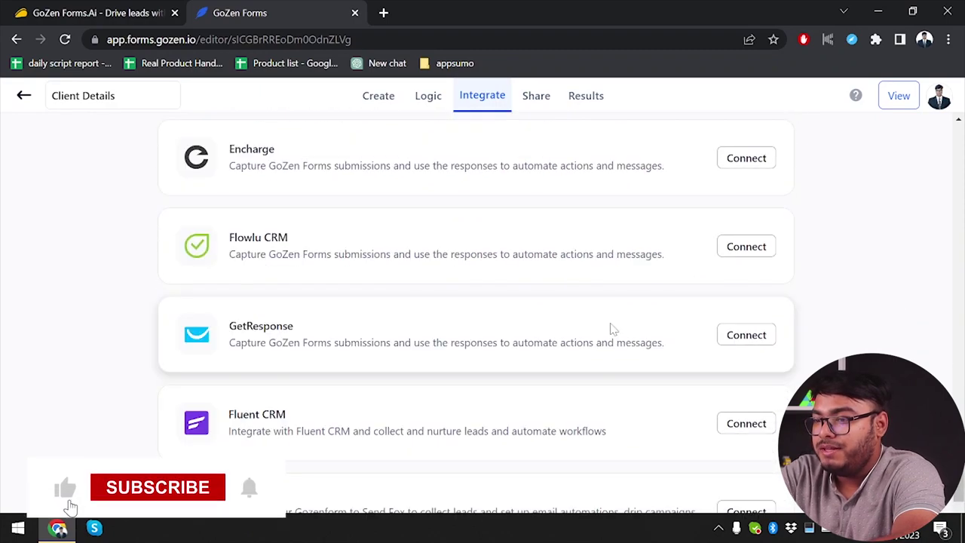
{"action": "scroll", "coordinate": [612, 329], "scroll_direction": "up", "scroll_amount": 20}
{"action": "scroll", "coordinate": [612, 329], "scroll_direction": "up", "scroll_amount": 1}
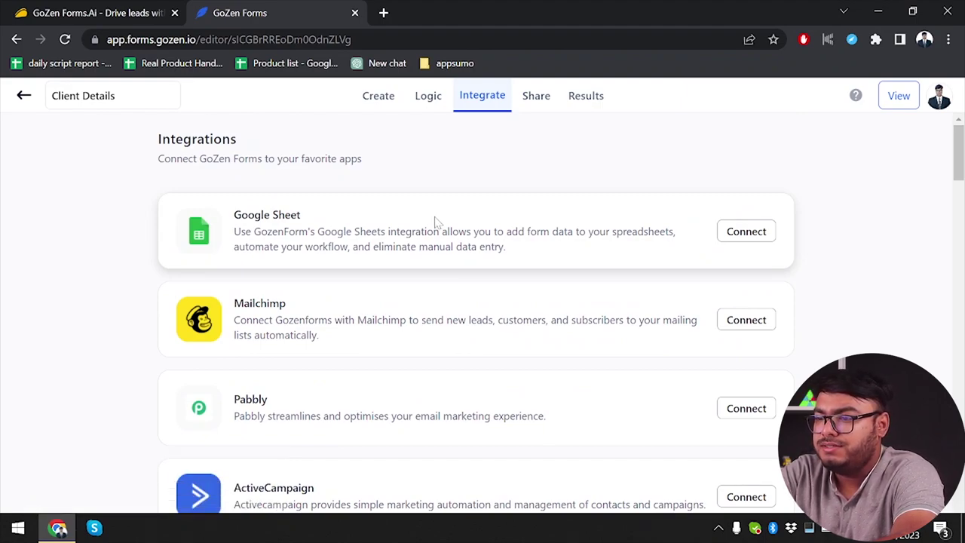
Look at the Share embed options, then open the form's Results insights.
{"action": "left_click", "coordinate": [534, 98]}
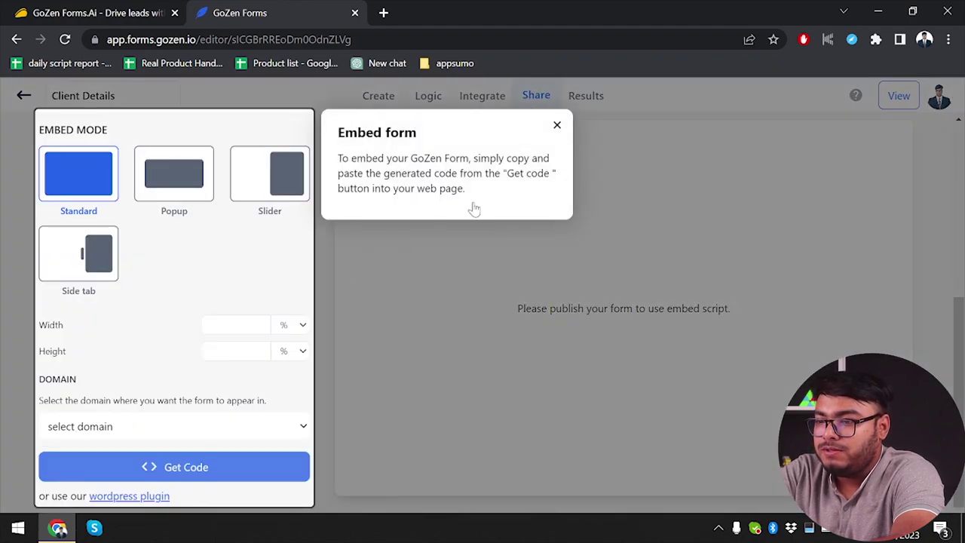
{"action": "left_click", "coordinate": [557, 125]}
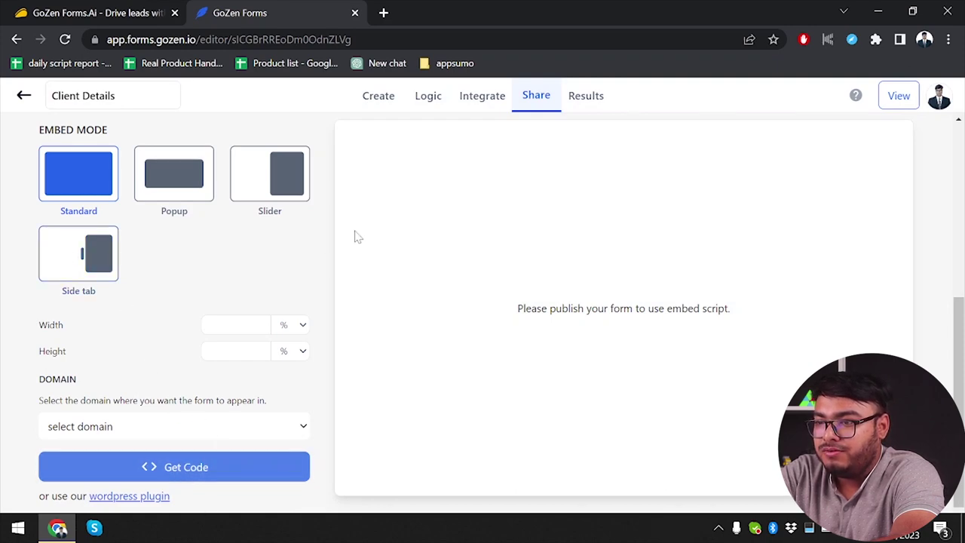
{"action": "left_click", "coordinate": [579, 96]}
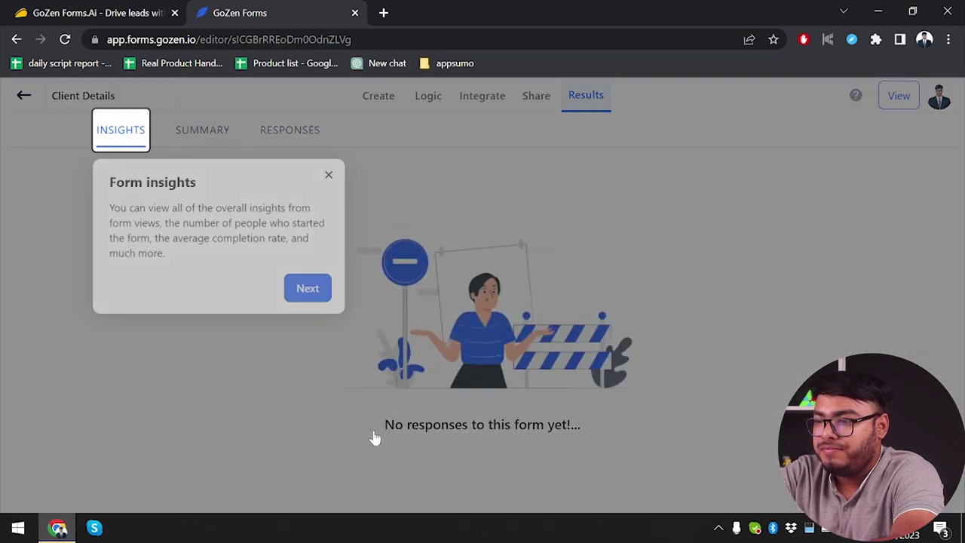
{"action": "left_click", "coordinate": [328, 175]}
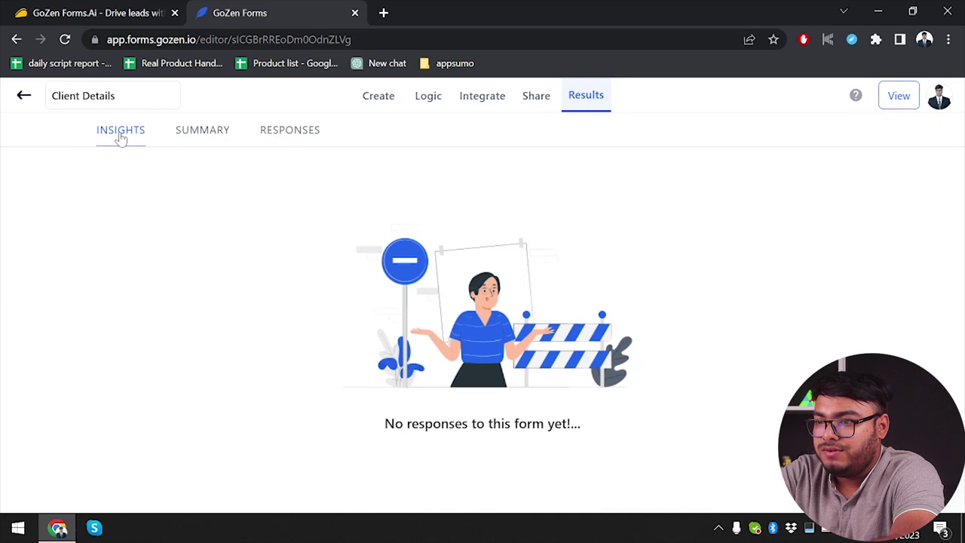
Check the empty Summary and Responses, try the live link, and return to the question editor.
{"action": "left_click", "coordinate": [189, 134]}
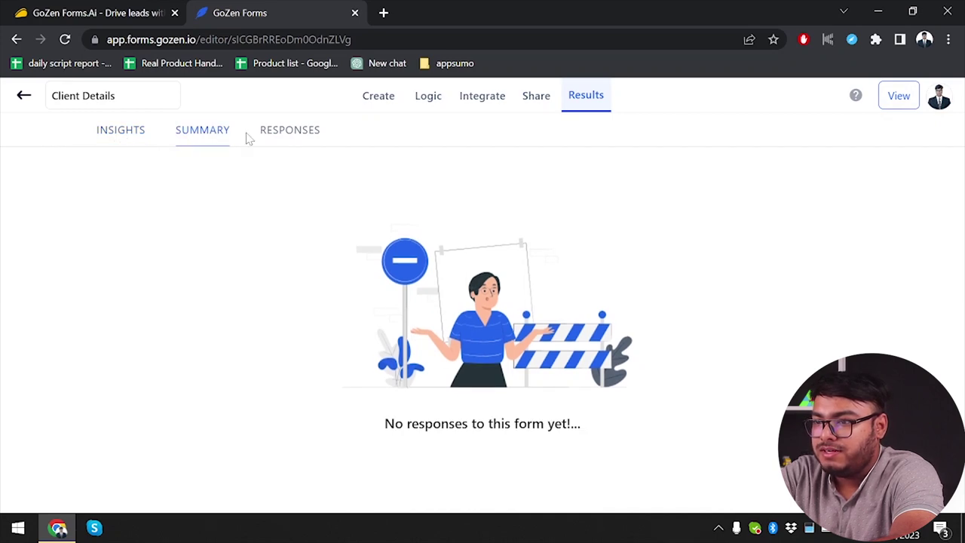
{"action": "left_click", "coordinate": [304, 140]}
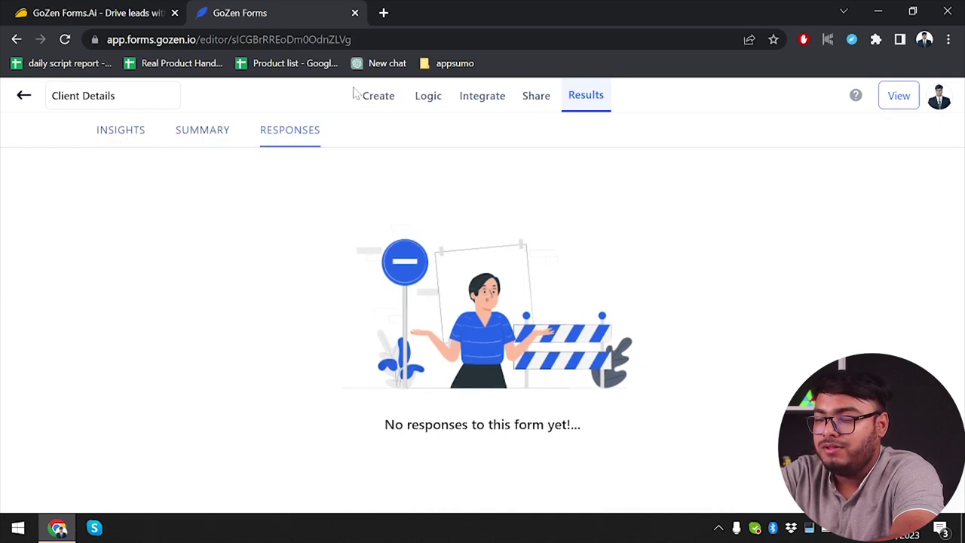
{"action": "left_click", "coordinate": [898, 96]}
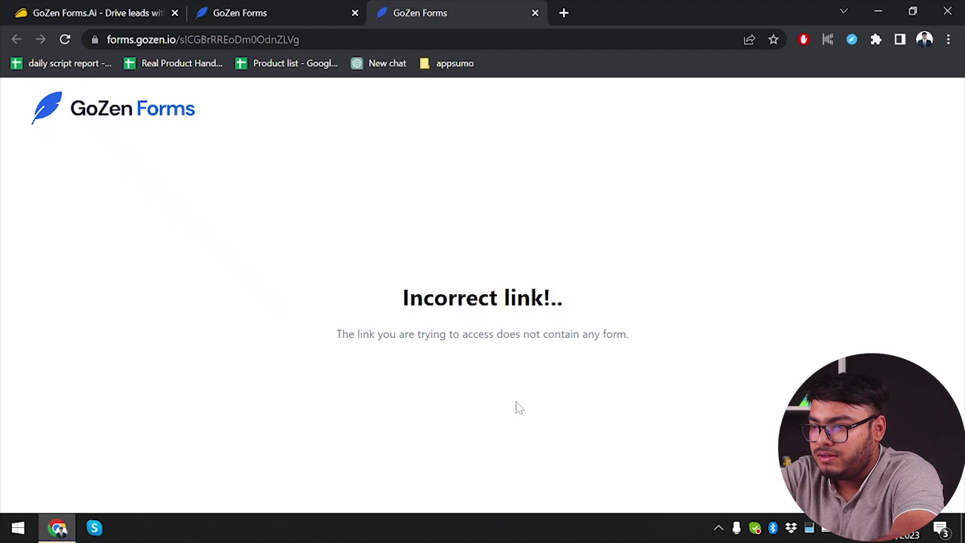
{"action": "left_click", "coordinate": [535, 12]}
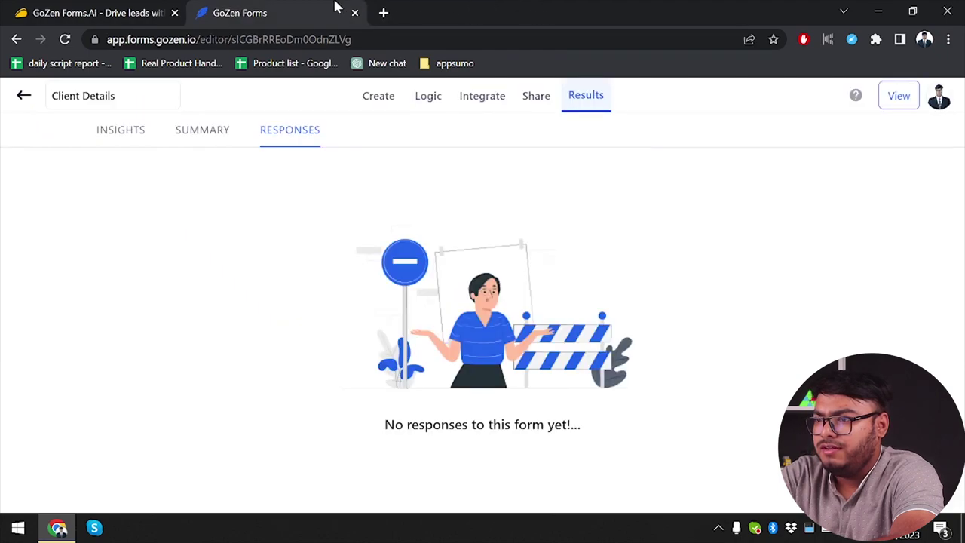
{"action": "left_click", "coordinate": [378, 96]}
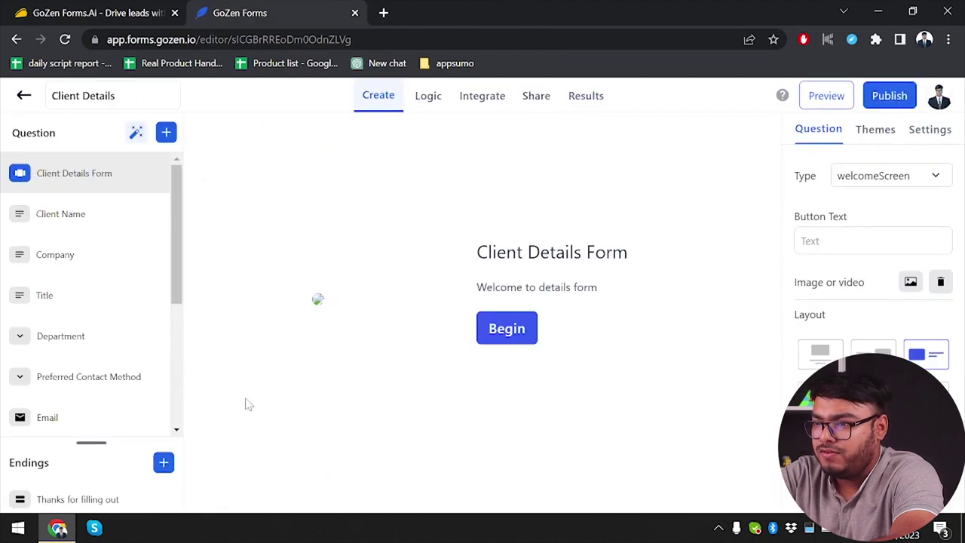
Open the live preview, toggle mobile and desktop layouts, and begin the form.
{"action": "left_click", "coordinate": [827, 96]}
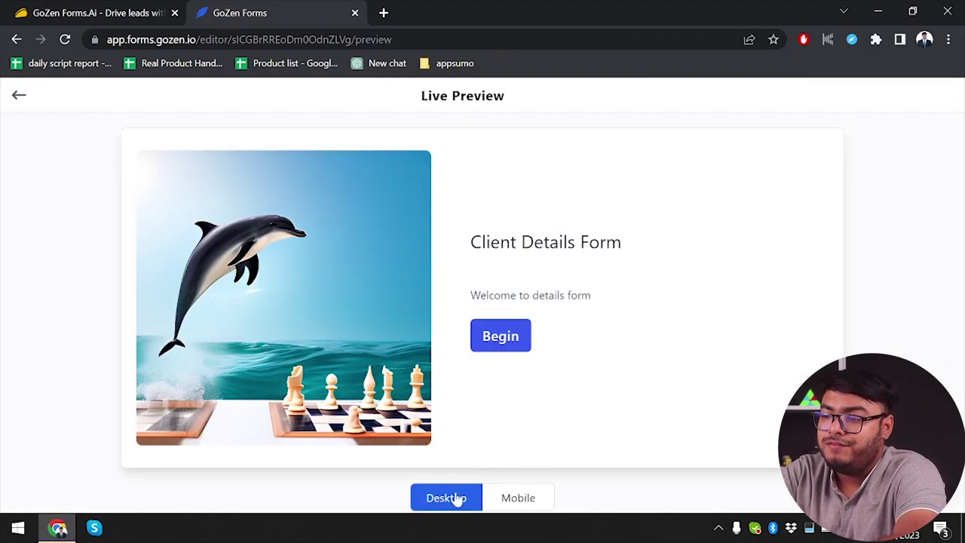
{"action": "left_click", "coordinate": [528, 506]}
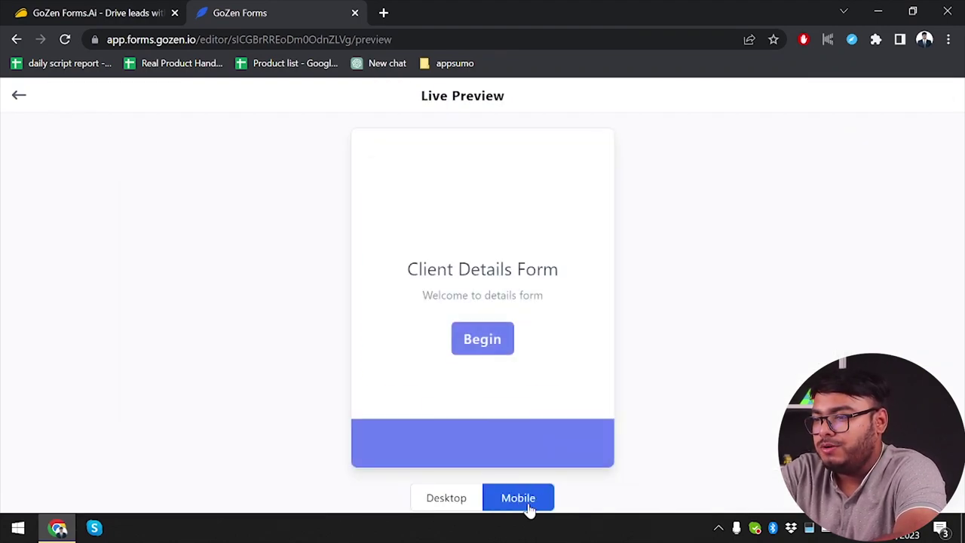
{"action": "left_click", "coordinate": [441, 501]}
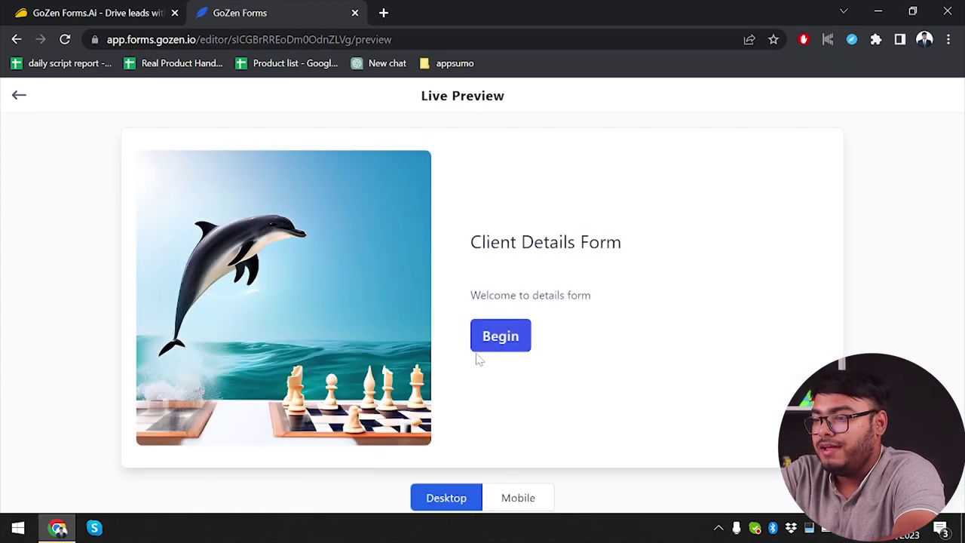
{"action": "left_click", "coordinate": [488, 349]}
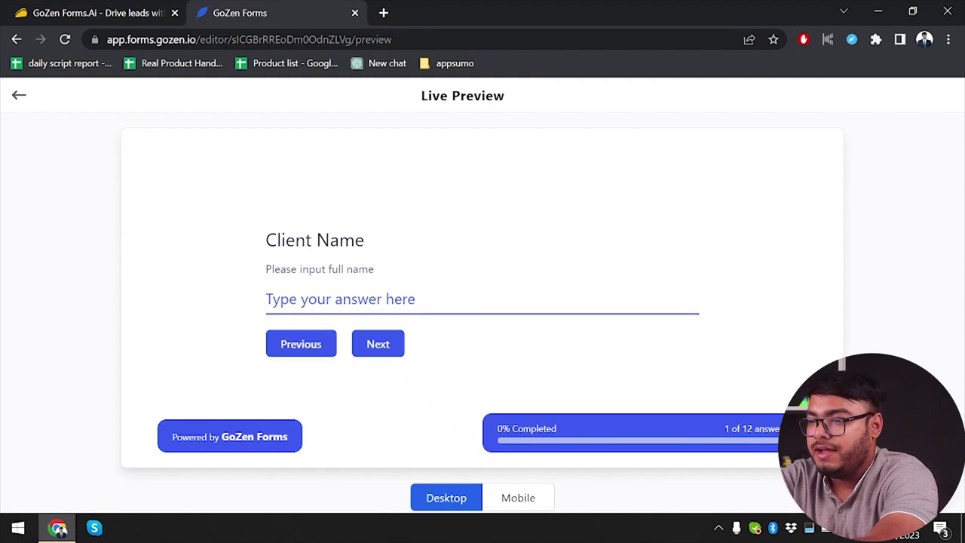
Fill in sample client name, company and title answers, then pass the Department question.
{"action": "type", "text": "Bob"}
{"action": "left_click", "coordinate": [378, 343]}
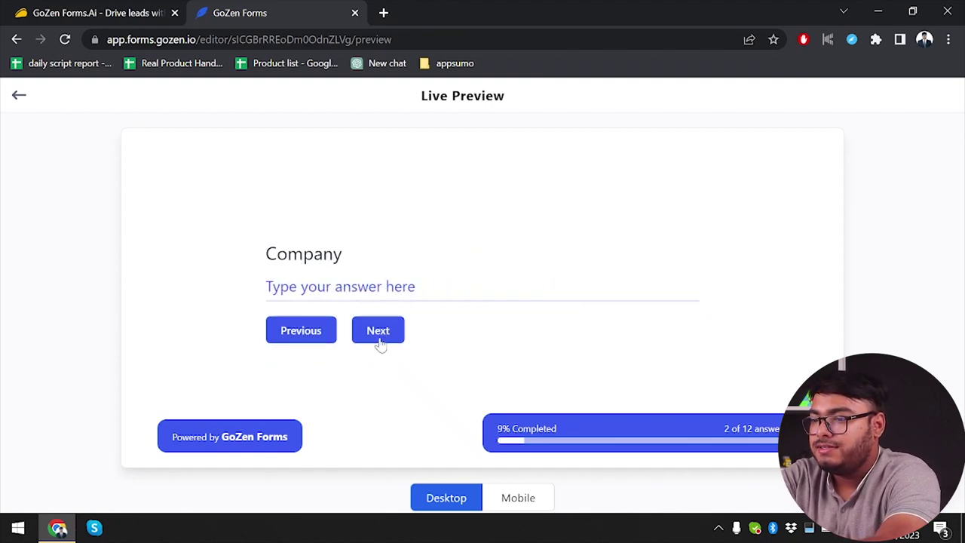
{"action": "type", "text": "Builder"}
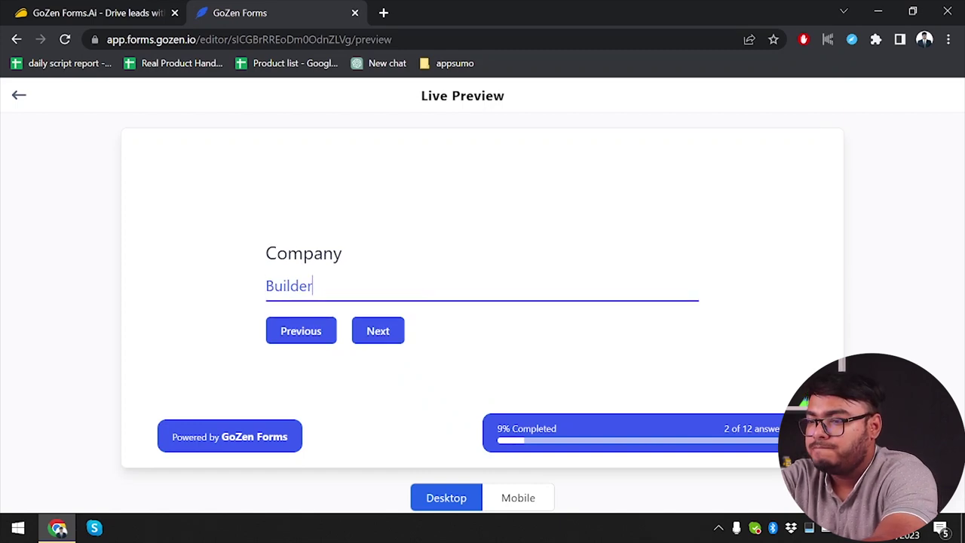
{"action": "key", "text": "Return"}
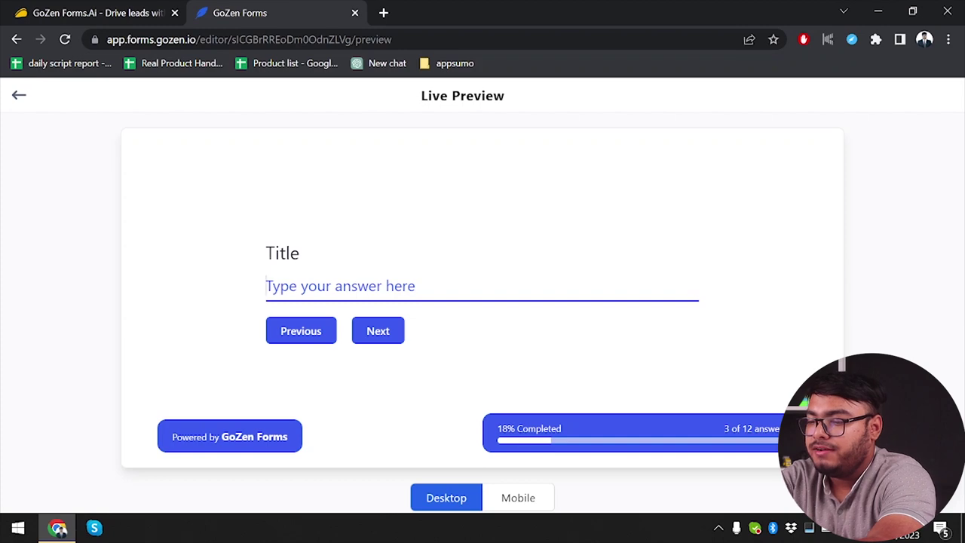
{"action": "type", "text": "Bui"}
{"action": "key", "text": "Return"}
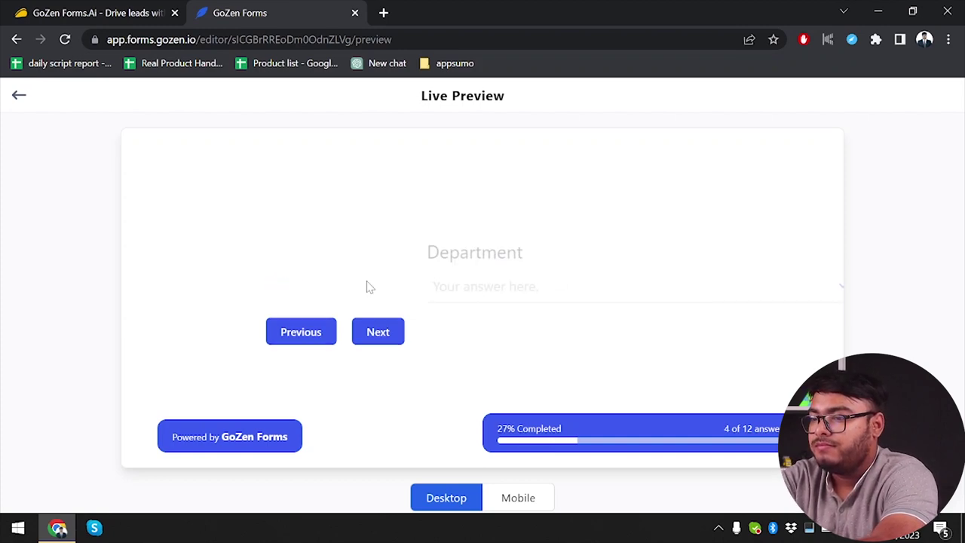
{"action": "left_click", "coordinate": [394, 291]}
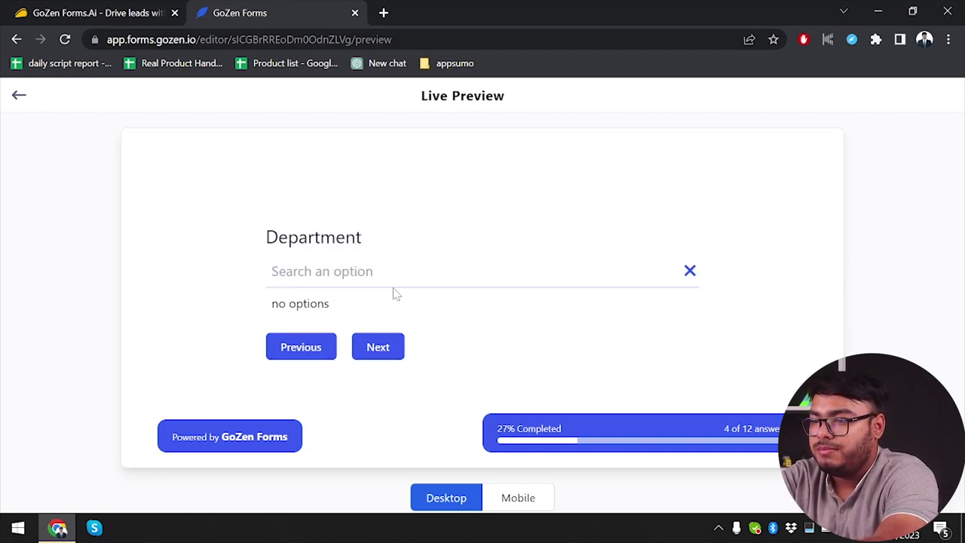
{"action": "left_click", "coordinate": [384, 343]}
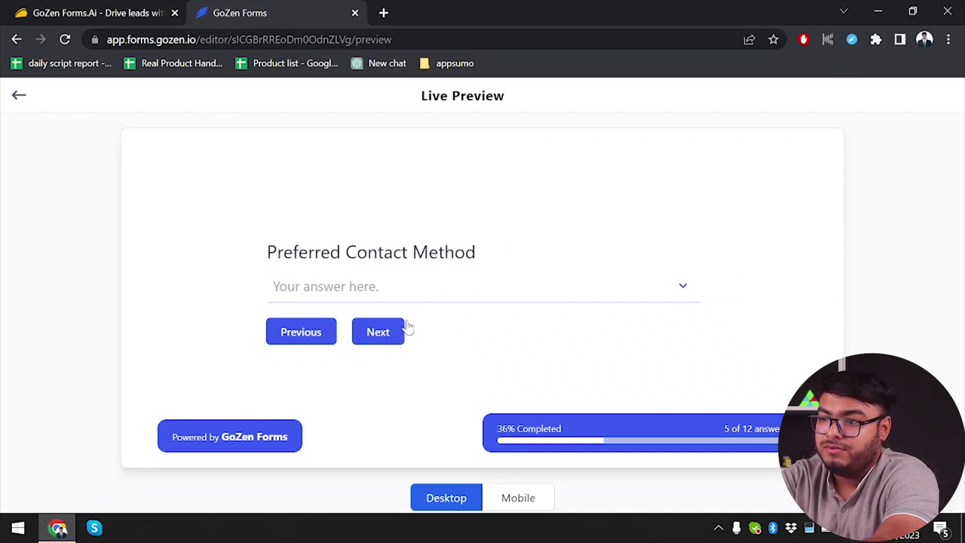
Test the contact method branching by picking Email, then Phone, and checking each following question.
{"action": "left_click", "coordinate": [422, 294]}
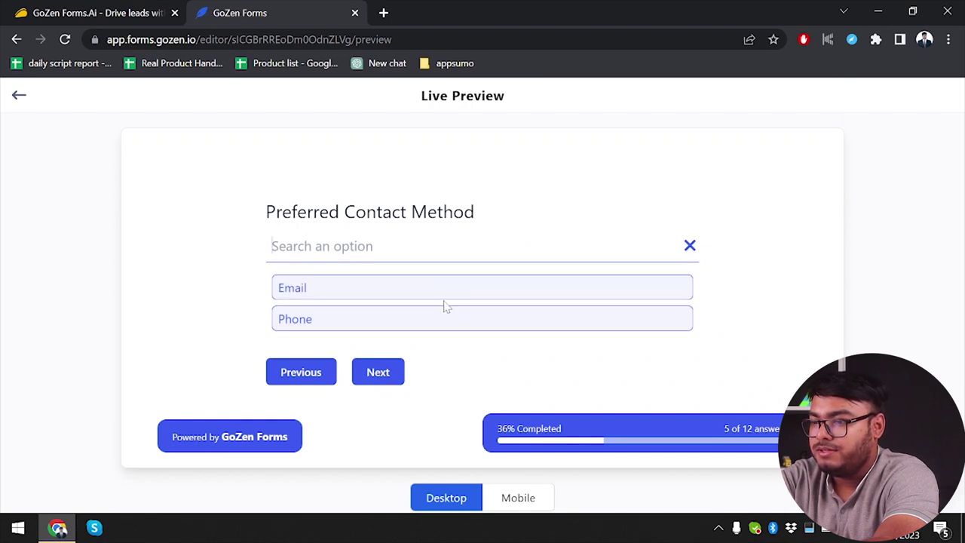
{"action": "left_click", "coordinate": [450, 293]}
{"action": "left_click", "coordinate": [388, 332]}
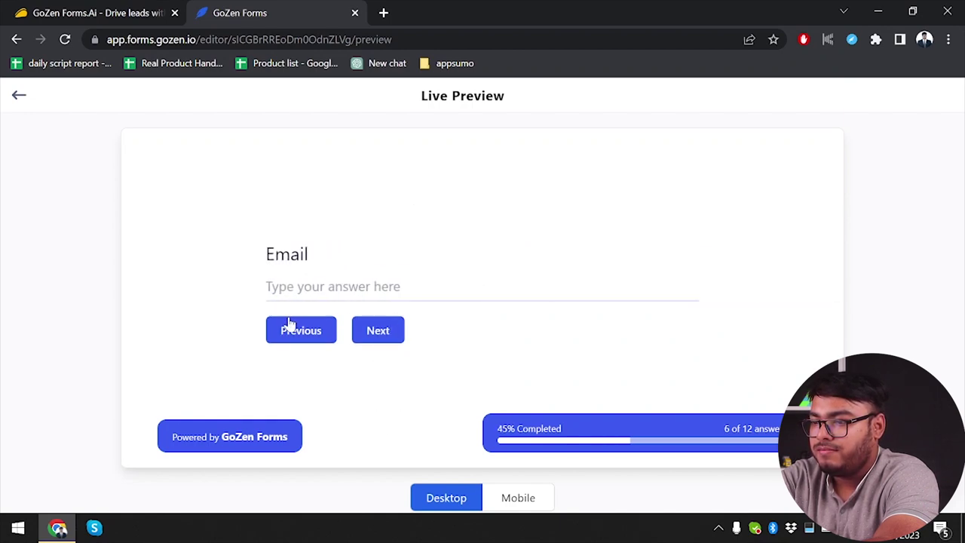
{"action": "left_click", "coordinate": [300, 339]}
{"action": "left_click", "coordinate": [424, 295]}
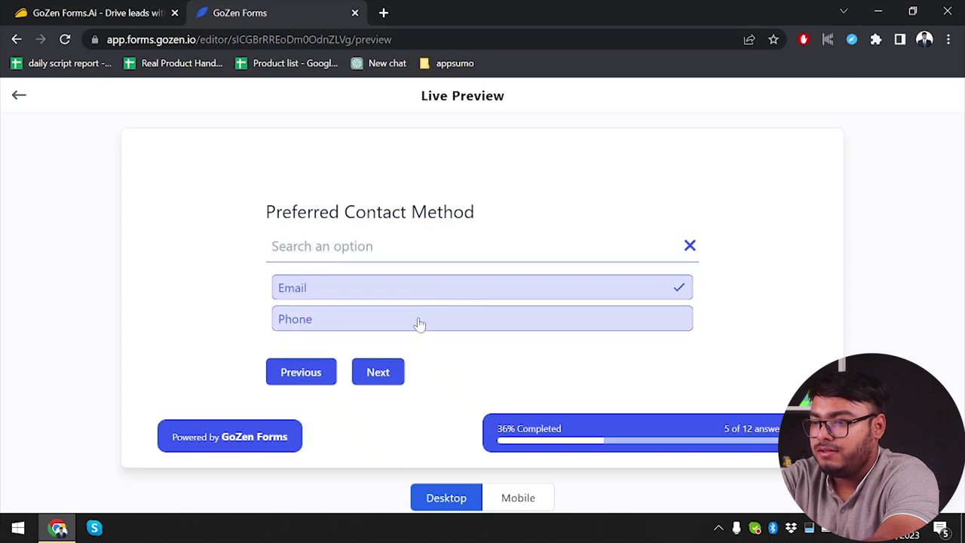
{"action": "left_click", "coordinate": [416, 324]}
{"action": "left_click", "coordinate": [400, 327]}
{"action": "left_click", "coordinate": [296, 330]}
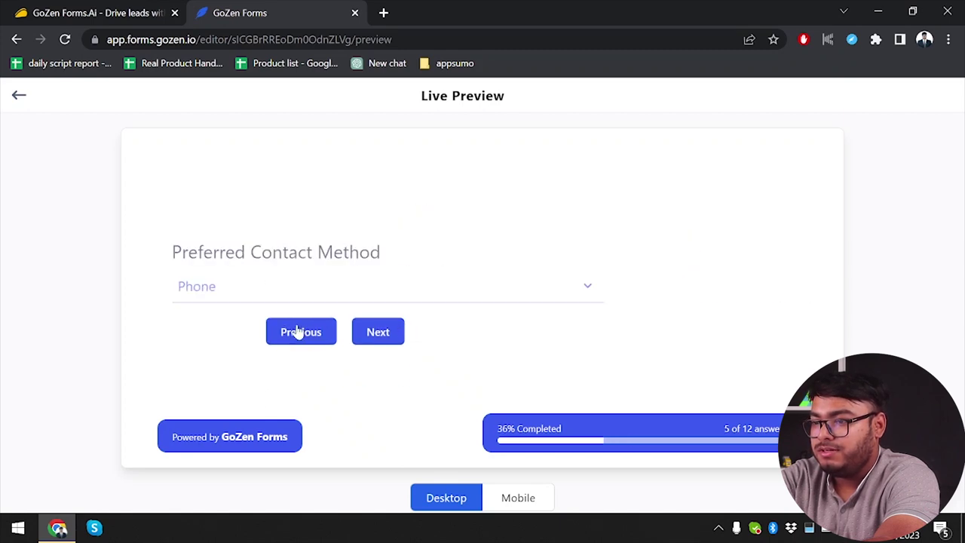
Choose Phone again, step between the Email and Phone questions, then exit the live preview.
{"action": "left_click", "coordinate": [556, 289]}
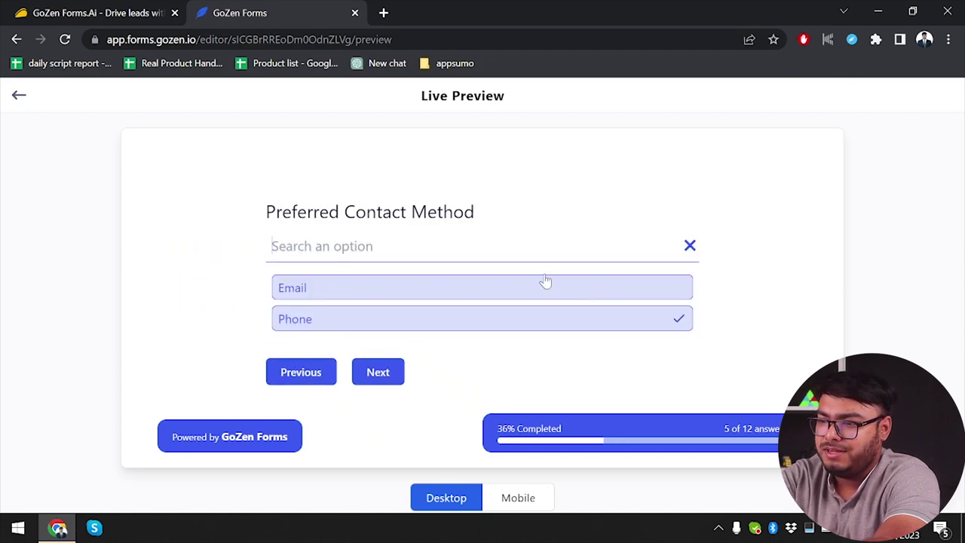
{"action": "type", "text": "n"}
{"action": "key", "text": "BackSpace"}
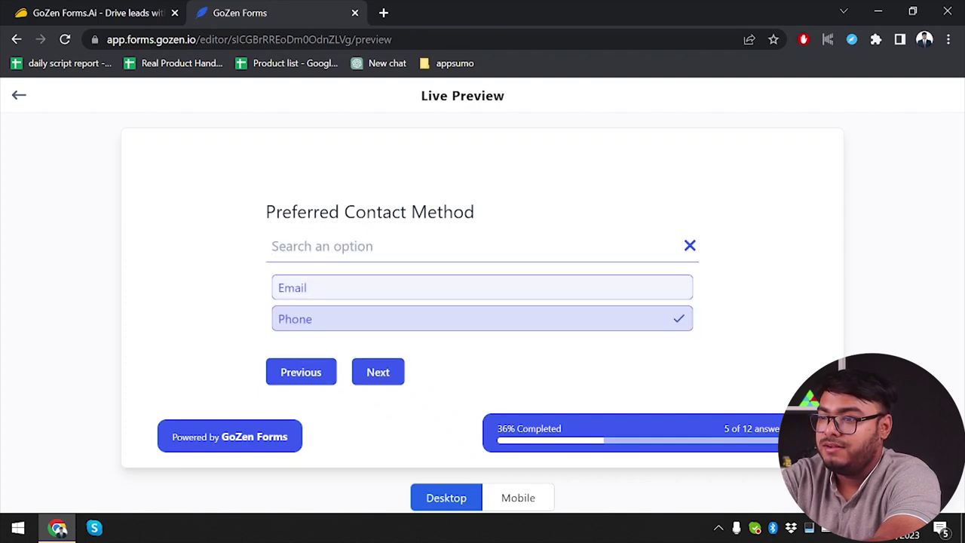
{"action": "left_click", "coordinate": [690, 247]}
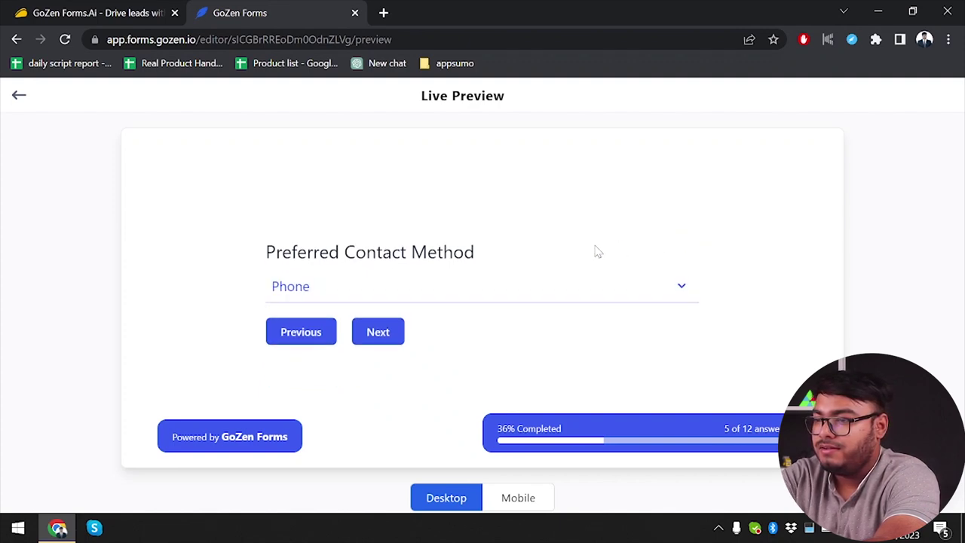
{"action": "left_click", "coordinate": [636, 294]}
{"action": "left_click", "coordinate": [487, 315]}
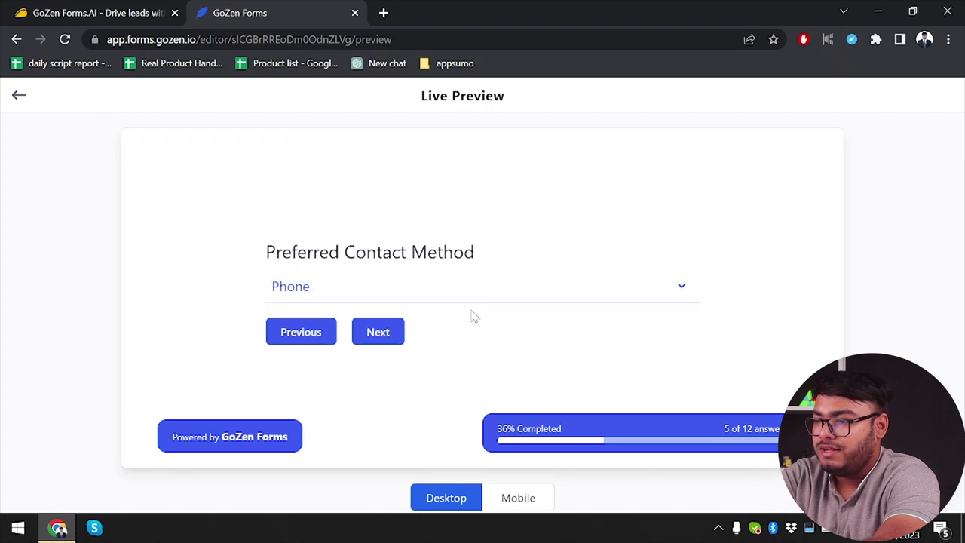
{"action": "left_click", "coordinate": [371, 337]}
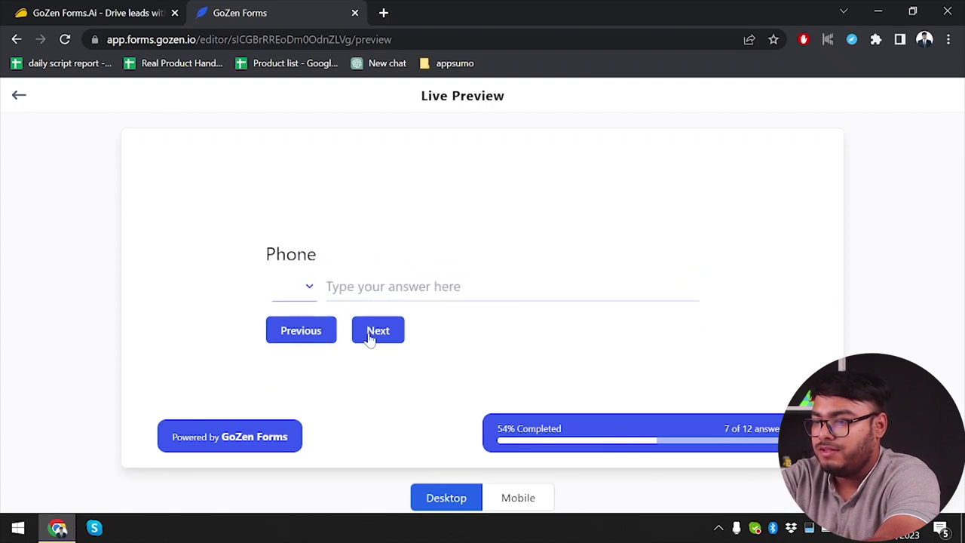
{"action": "left_click", "coordinate": [295, 334]}
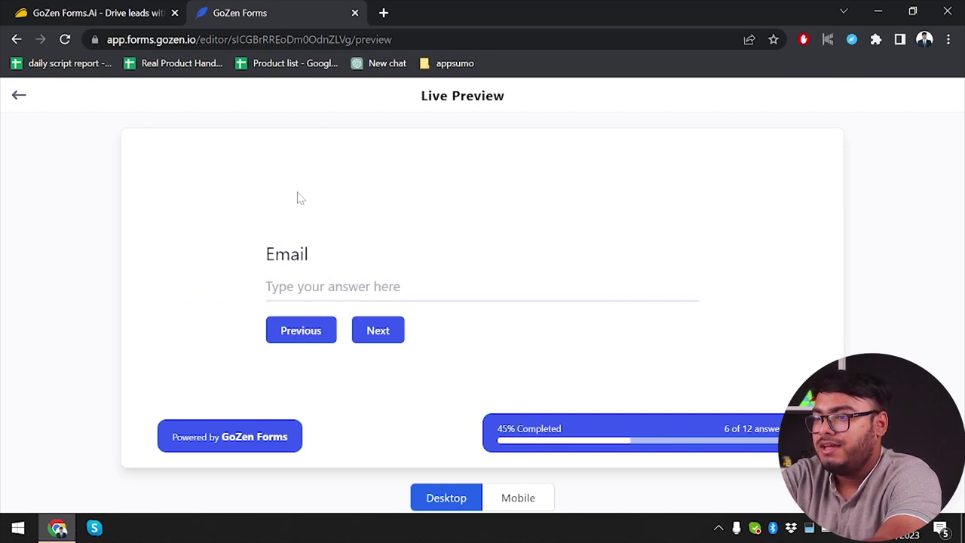
{"action": "left_click", "coordinate": [19, 97]}
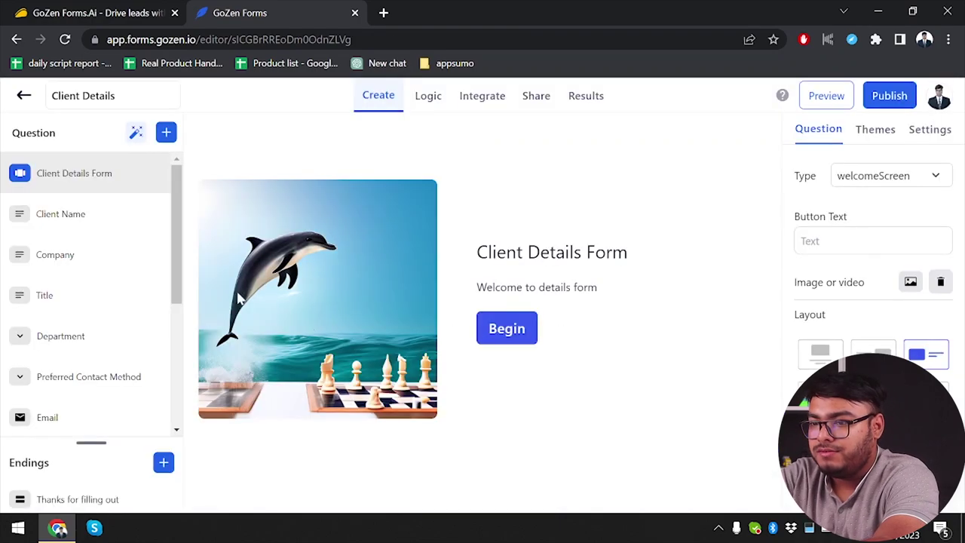
Fill the Department dropdown with three choices: Option 1, Option 2 and Option 3.
{"action": "left_click", "coordinate": [60, 332]}
{"action": "left_click", "coordinate": [399, 312]}
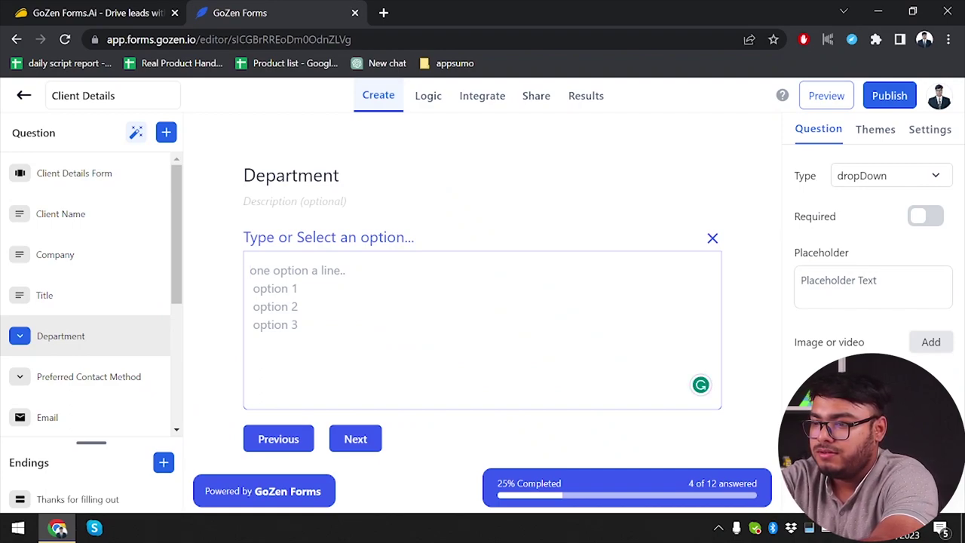
{"action": "type", "text": "Option"}
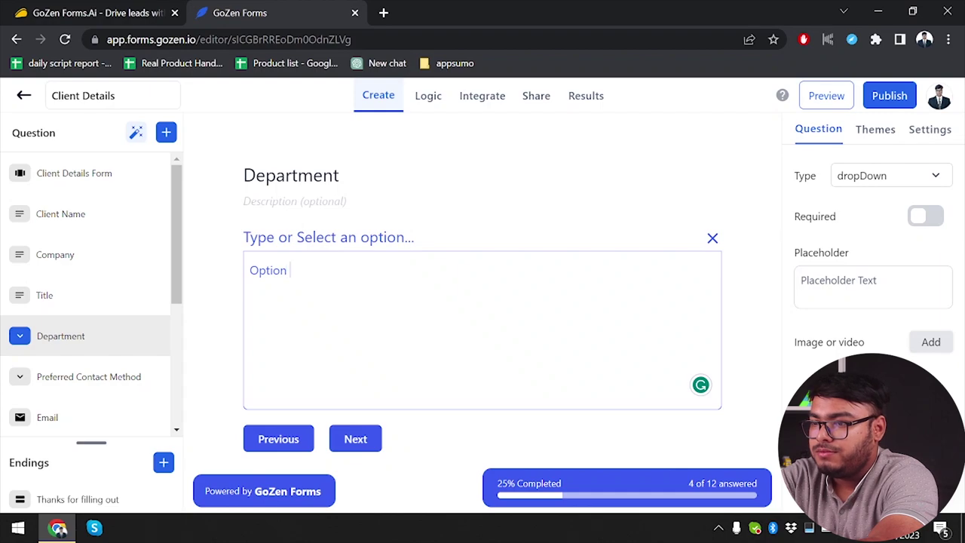
{"action": "type", "text": " 1"}
{"action": "key", "text": "Return"}
{"action": "type", "text": "Option 1"}
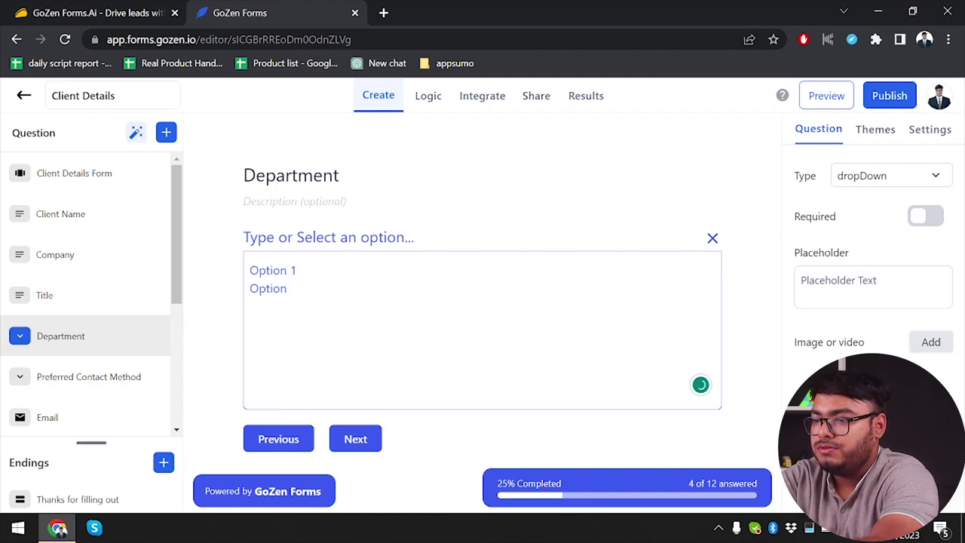
{"action": "type", "text": "Option 1"}
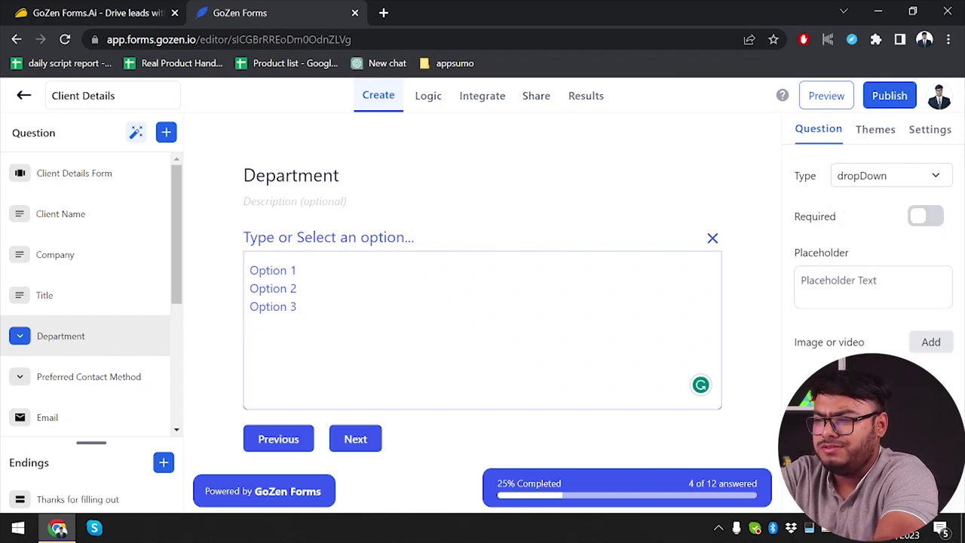
{"action": "left_click", "coordinate": [720, 246]}
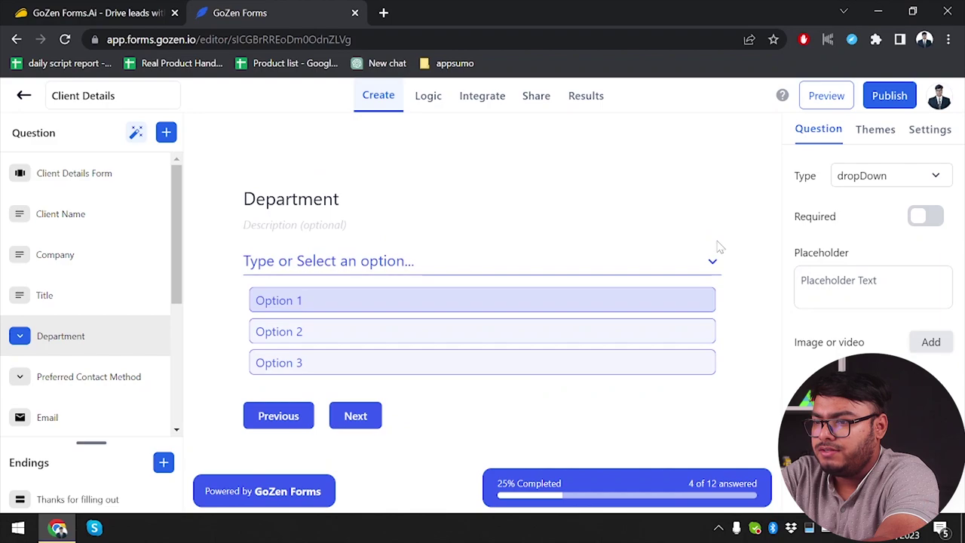
{"action": "left_click", "coordinate": [710, 261]}
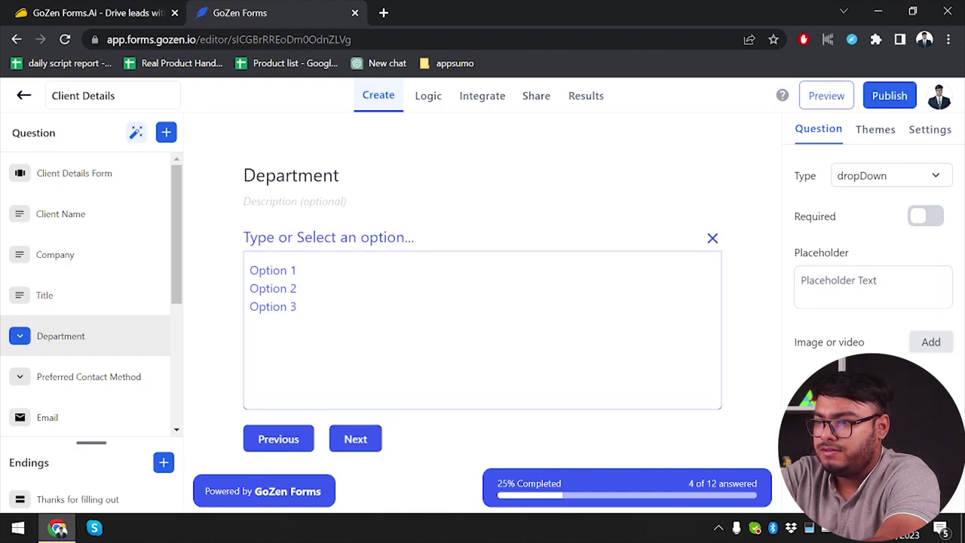
{"action": "left_click", "coordinate": [712, 238]}
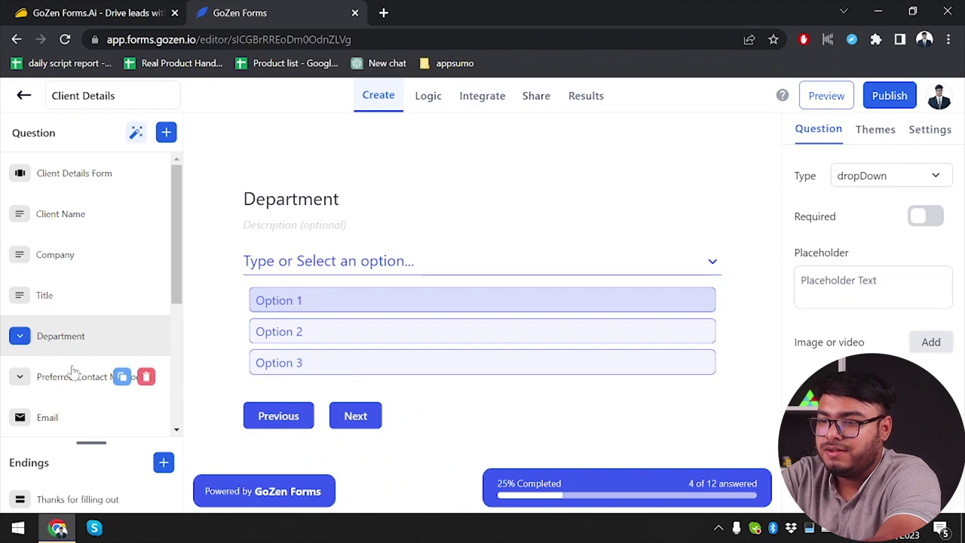
{"action": "scroll", "coordinate": [71, 370], "scroll_direction": "down", "scroll_amount": 1}
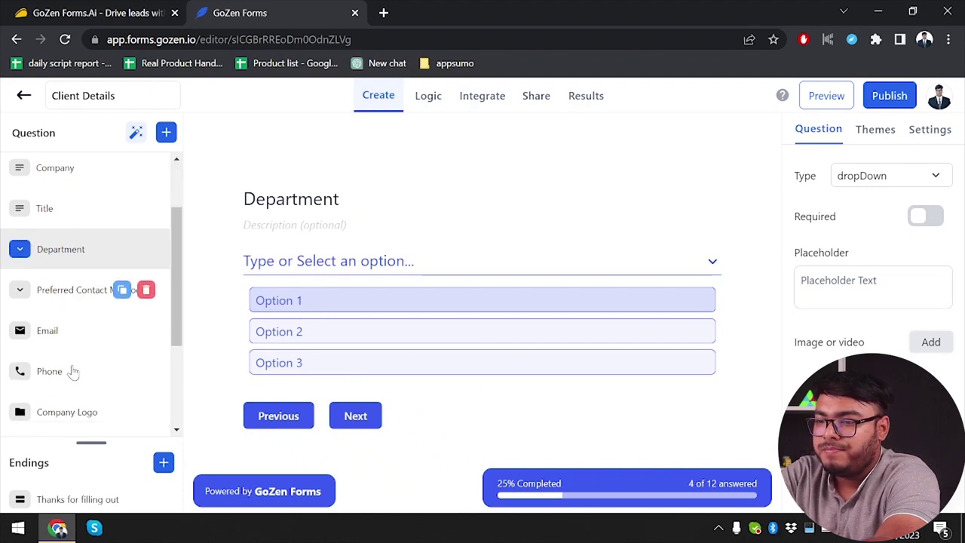
In Logic, add a Preferred Contact Method rule: if Email, go to Email.
{"action": "left_click", "coordinate": [434, 96]}
{"action": "scroll", "coordinate": [502, 316], "scroll_direction": "down", "scroll_amount": 1}
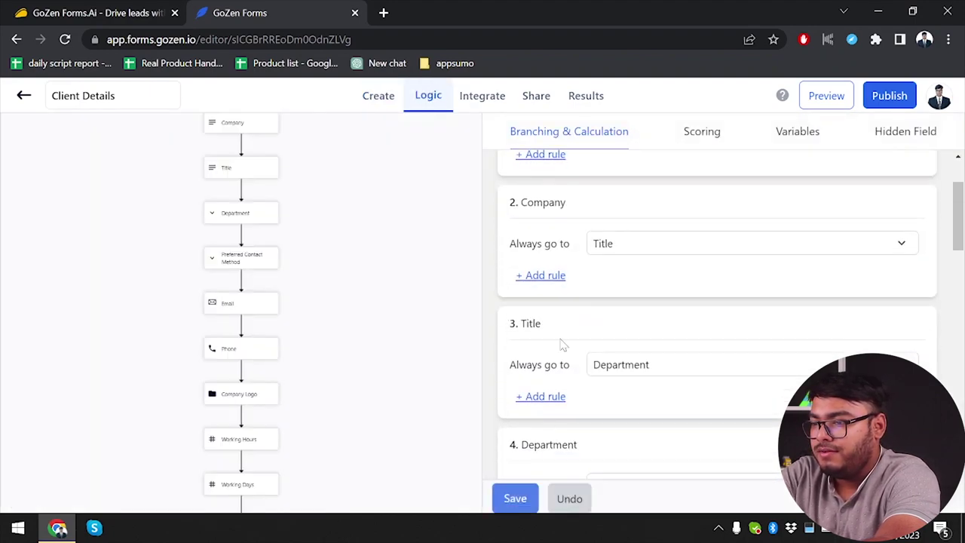
{"action": "scroll", "coordinate": [593, 359], "scroll_direction": "down", "scroll_amount": 3}
{"action": "scroll", "coordinate": [536, 390], "scroll_direction": "down", "scroll_amount": 1}
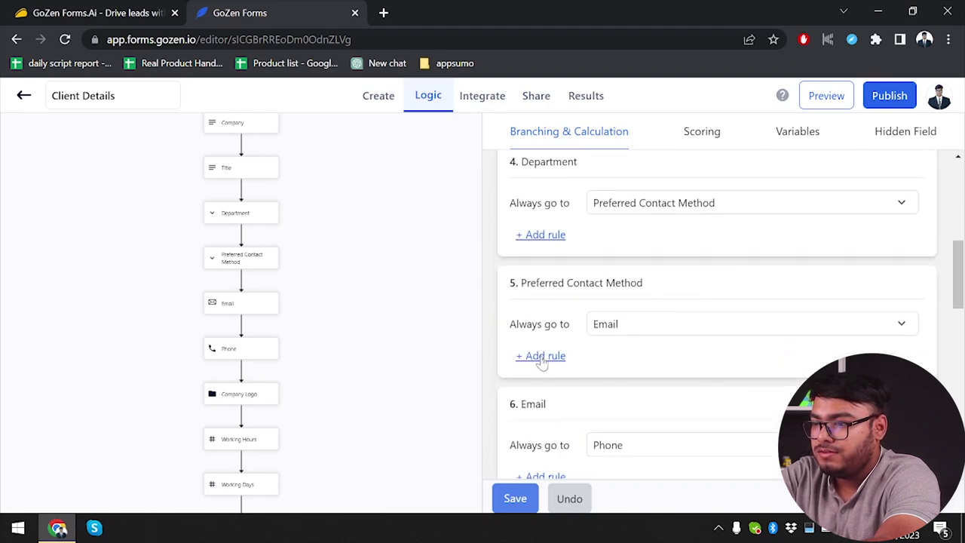
{"action": "left_click", "coordinate": [541, 356]}
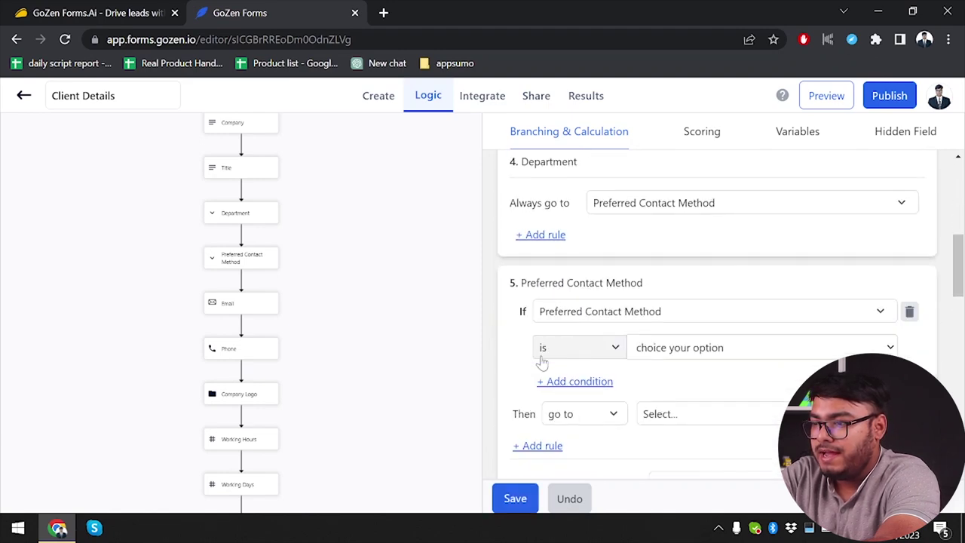
{"action": "left_click", "coordinate": [664, 356]}
{"action": "left_click", "coordinate": [664, 382]}
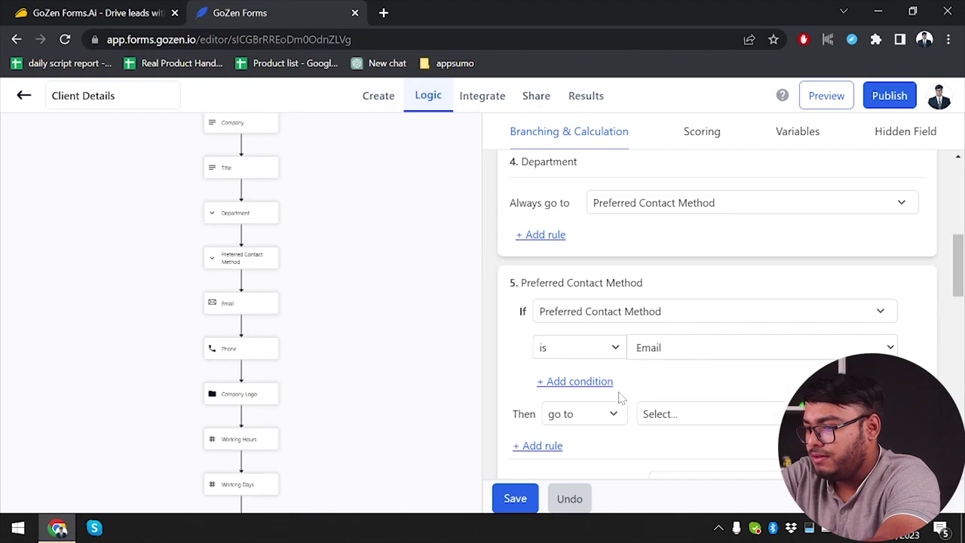
{"action": "left_click", "coordinate": [694, 424]}
{"action": "scroll", "coordinate": [709, 457], "scroll_direction": "down", "scroll_amount": 1}
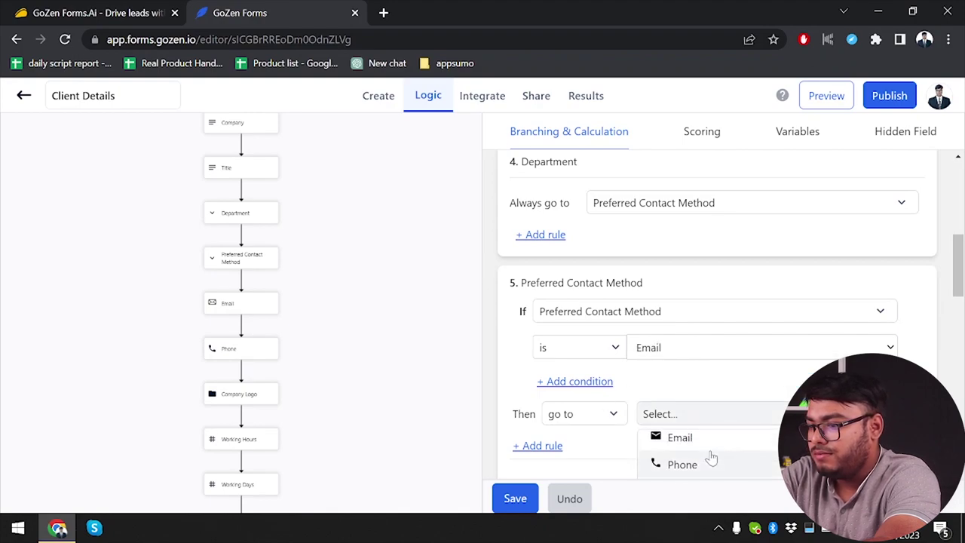
{"action": "left_click", "coordinate": [679, 439]}
Add a second condition to the rule, joined with 'or'.
{"action": "left_click", "coordinate": [574, 381]}
{"action": "left_click", "coordinate": [579, 383]}
{"action": "scroll", "coordinate": [603, 316], "scroll_direction": "down", "scroll_amount": 2}
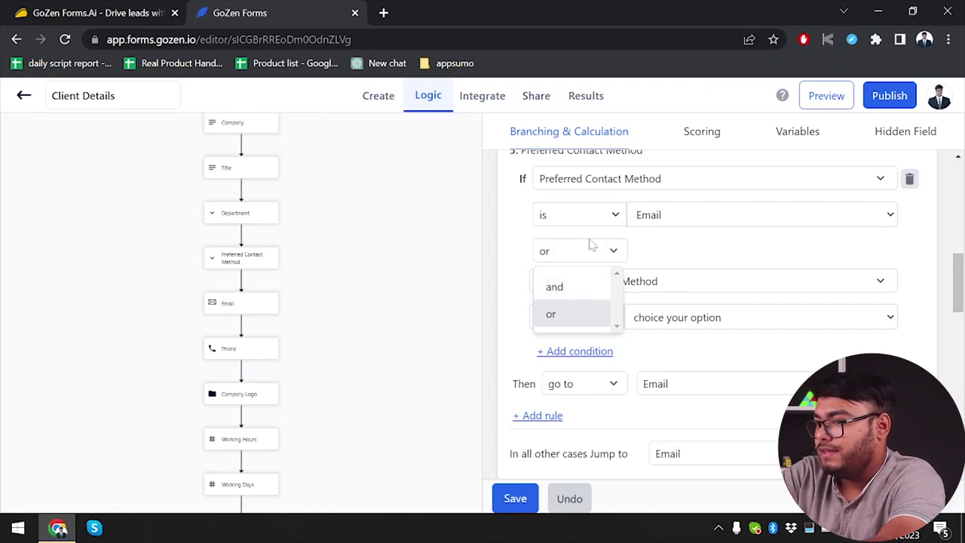
{"action": "left_click", "coordinate": [553, 287]}
{"action": "left_click", "coordinate": [592, 255]}
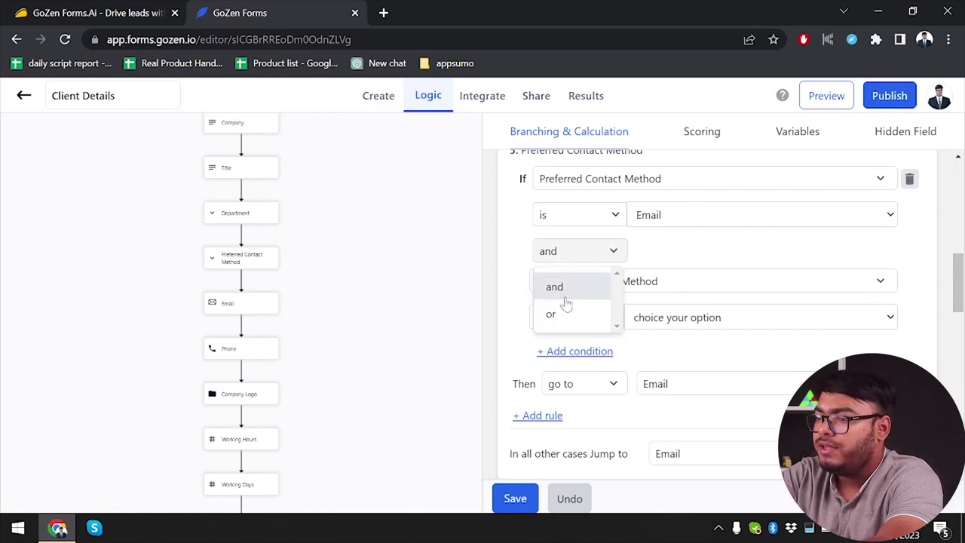
{"action": "left_click", "coordinate": [558, 313]}
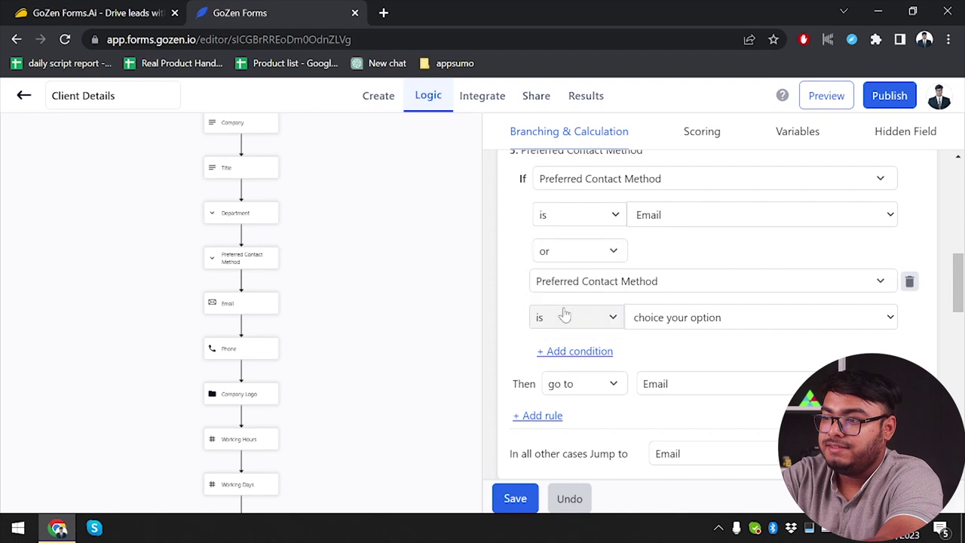
{"action": "left_click", "coordinate": [617, 251]}
{"action": "left_click", "coordinate": [657, 243]}
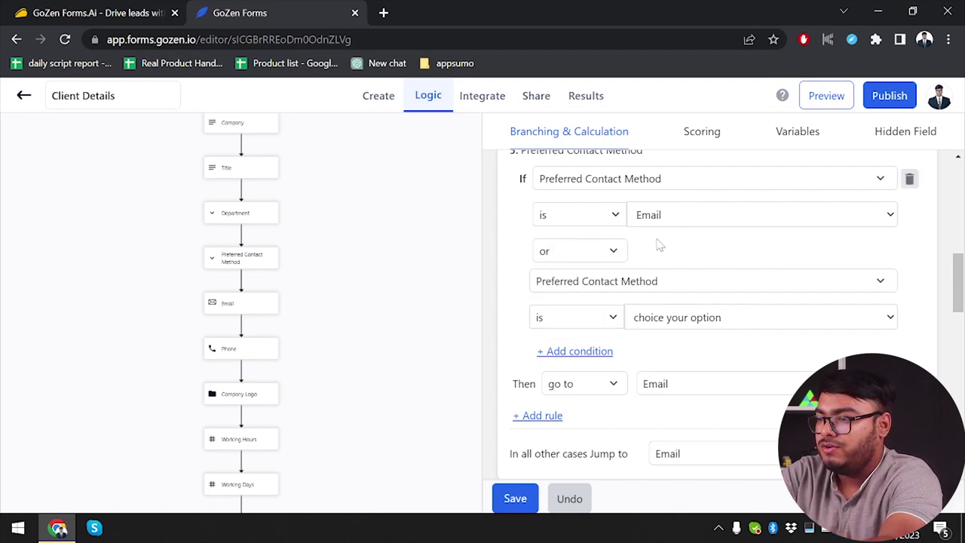
{"action": "left_click", "coordinate": [644, 292]}
{"action": "left_click", "coordinate": [760, 239]}
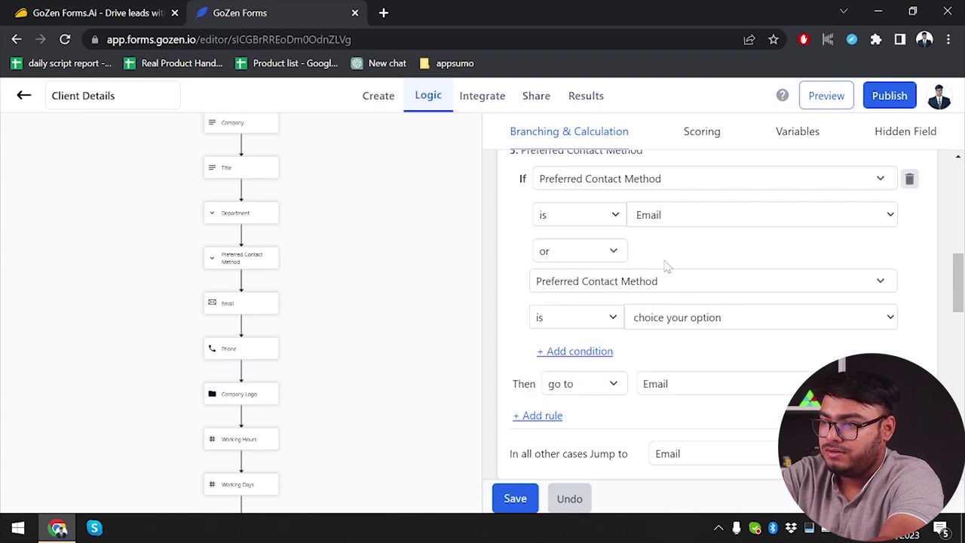
Change the first condition's answer to Phone and delete the extra second condition.
{"action": "left_click", "coordinate": [670, 219]}
{"action": "left_click", "coordinate": [650, 263]}
{"action": "left_click", "coordinate": [601, 256]}
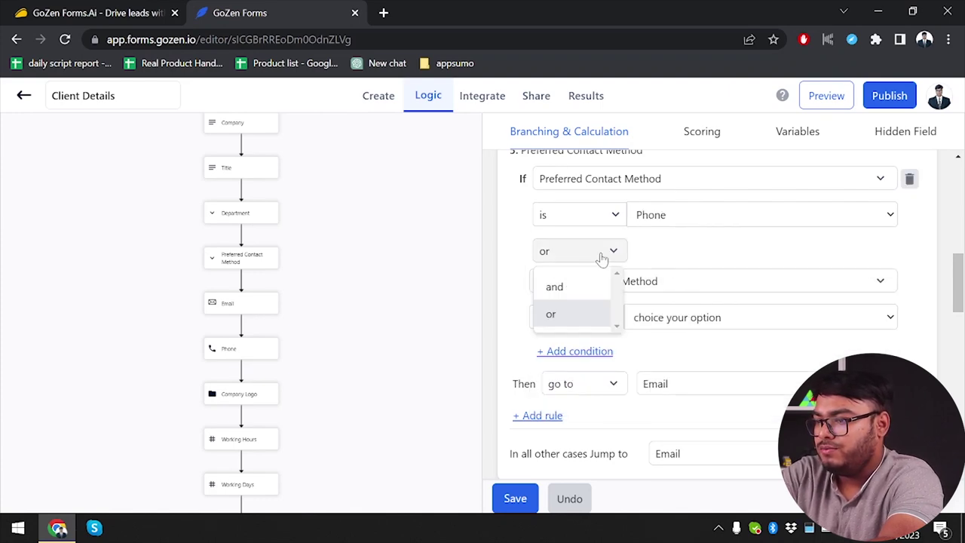
{"action": "left_click", "coordinate": [600, 256]}
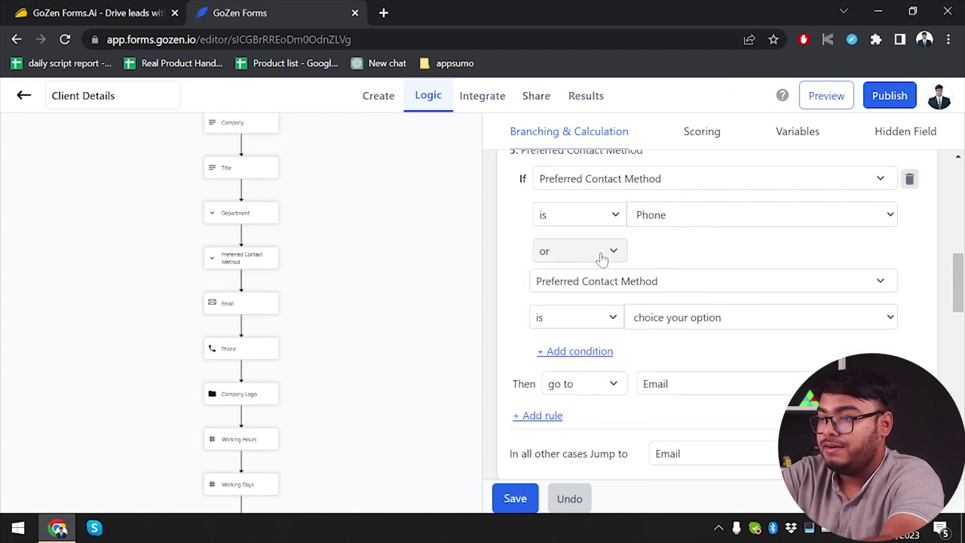
{"action": "left_click", "coordinate": [910, 181]}
Set the rule's condition answer back to Email.
{"action": "scroll", "coordinate": [771, 267], "scroll_direction": "up", "scroll_amount": 1}
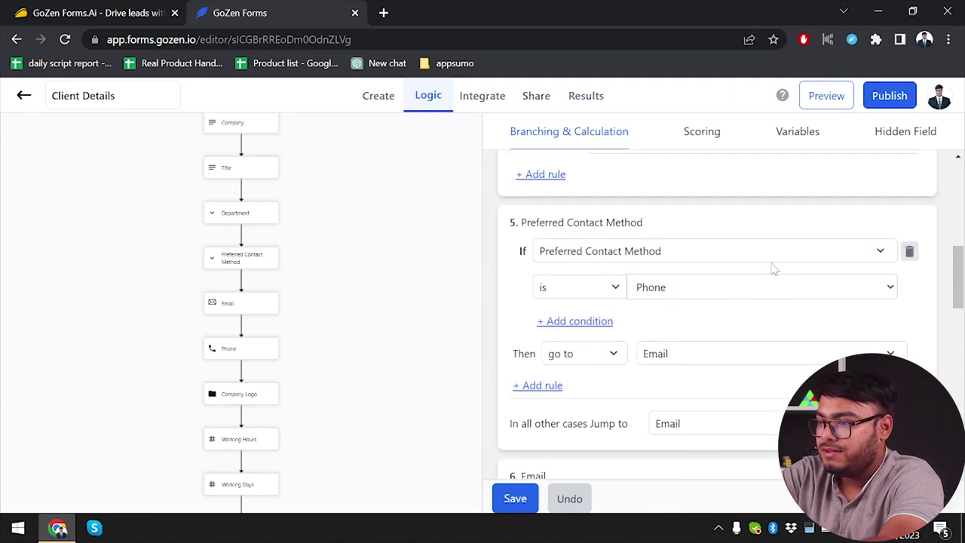
{"action": "left_click", "coordinate": [703, 288]}
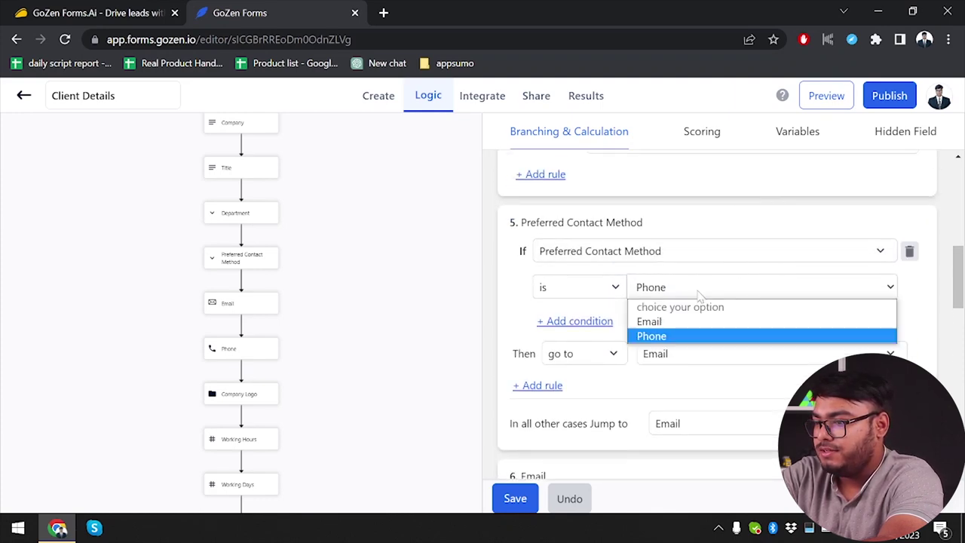
{"action": "left_click", "coordinate": [677, 326]}
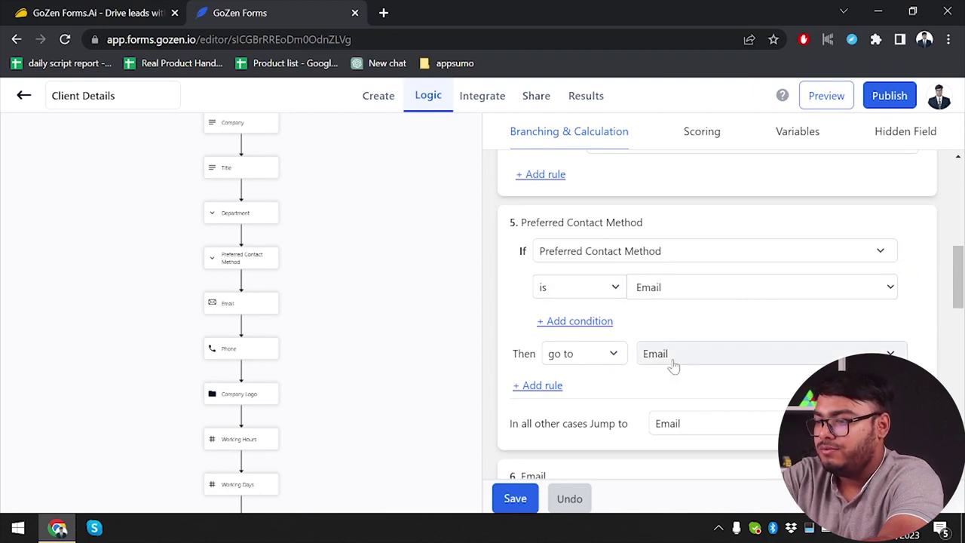
Add a second rule sending Phone answers to the Phone question, and save the logic.
{"action": "left_click", "coordinate": [554, 386]}
{"action": "scroll", "coordinate": [595, 396], "scroll_direction": "down", "scroll_amount": 1}
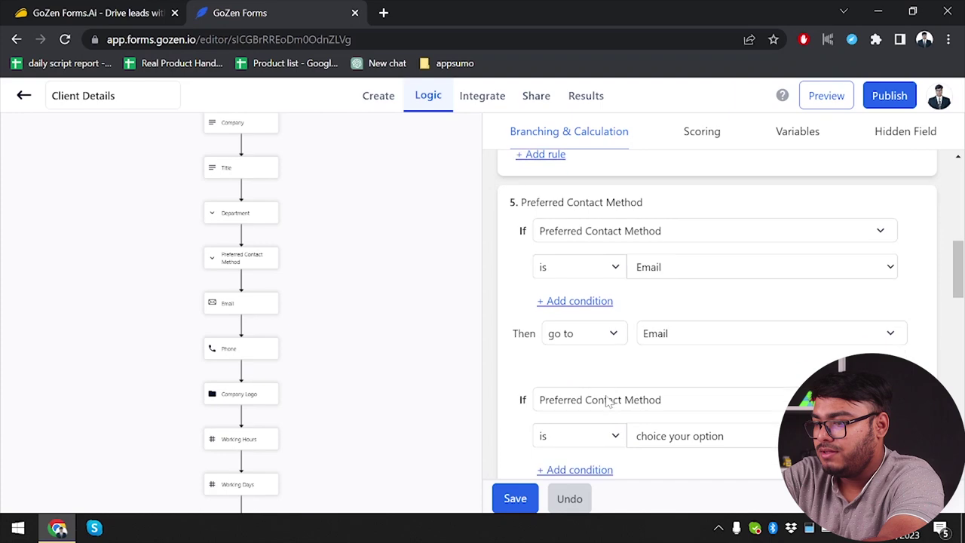
{"action": "left_click", "coordinate": [676, 376]}
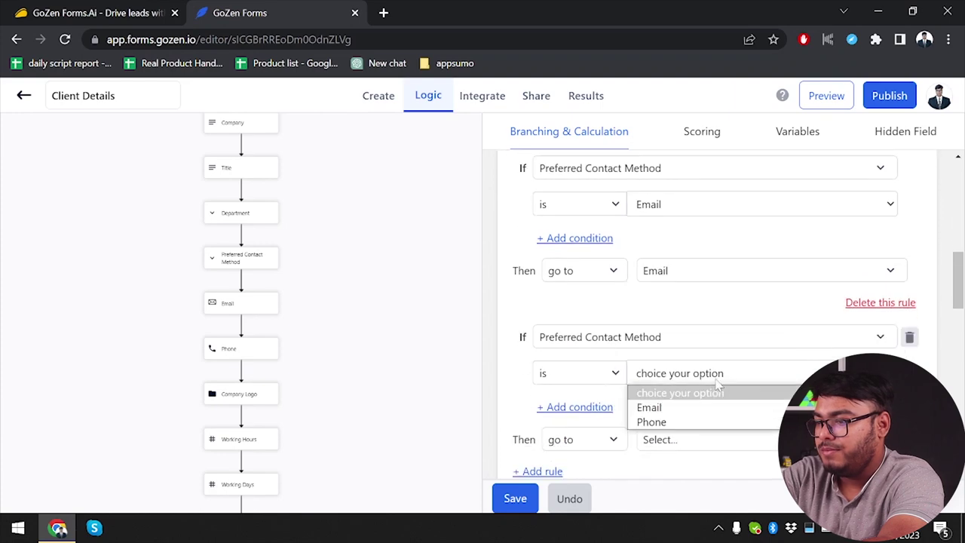
{"action": "left_click", "coordinate": [657, 422]}
{"action": "left_click", "coordinate": [594, 441]}
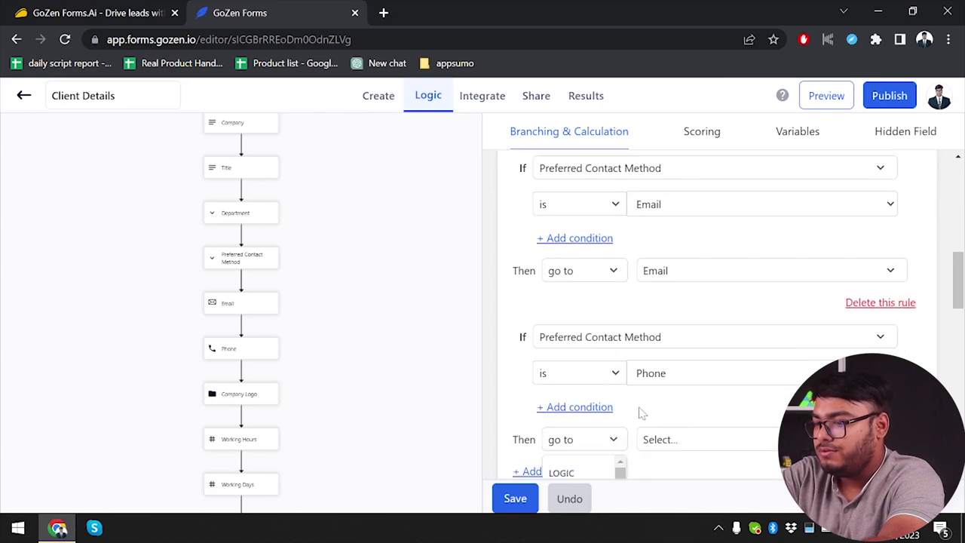
{"action": "left_click", "coordinate": [664, 438]}
{"action": "left_click", "coordinate": [717, 369]}
{"action": "scroll", "coordinate": [615, 307], "scroll_direction": "up", "scroll_amount": 1}
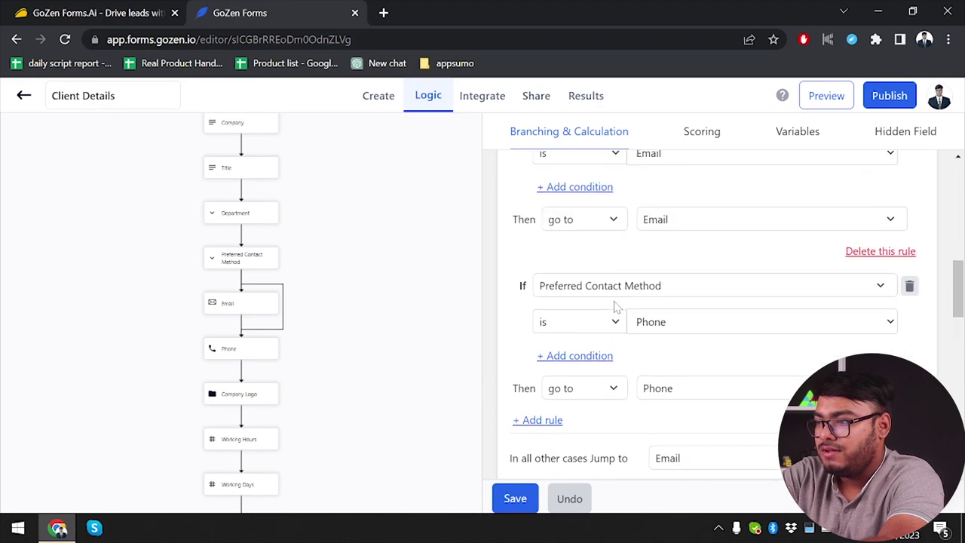
{"action": "scroll", "coordinate": [720, 346], "scroll_direction": "down", "scroll_amount": 3}
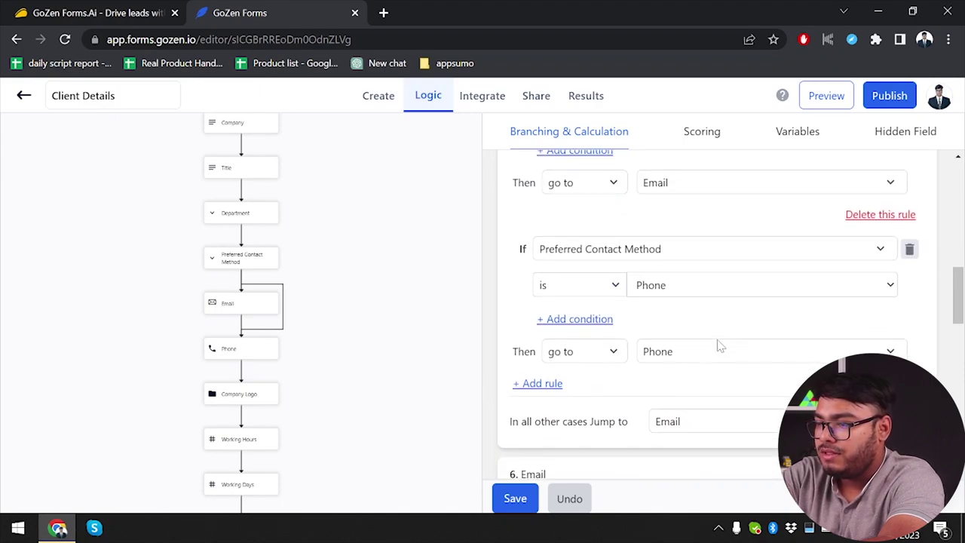
{"action": "left_click", "coordinate": [513, 494]}
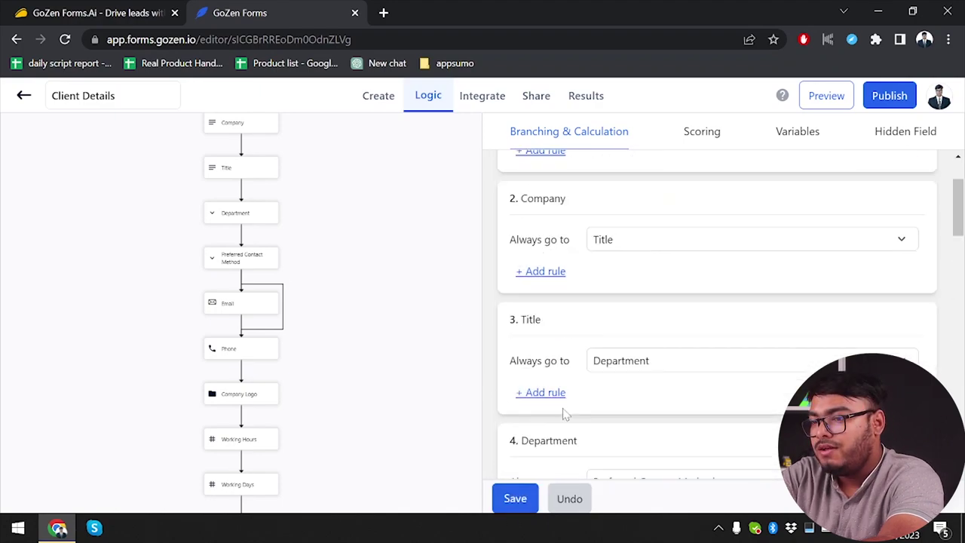
Open the live preview, advance past Client Name, Company and Title, and answer Department with Option 2.
{"action": "left_click", "coordinate": [379, 106]}
{"action": "left_click", "coordinate": [819, 98]}
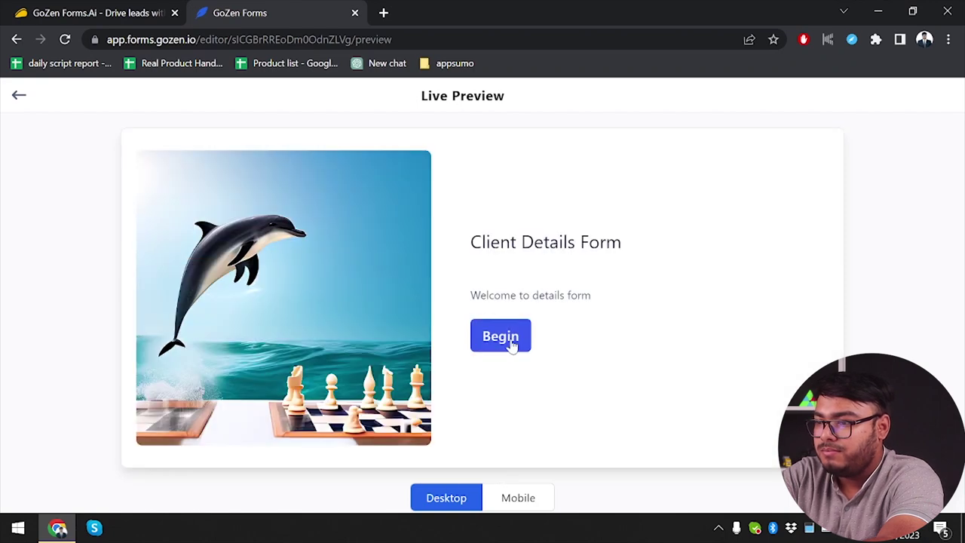
{"action": "left_click", "coordinate": [511, 344]}
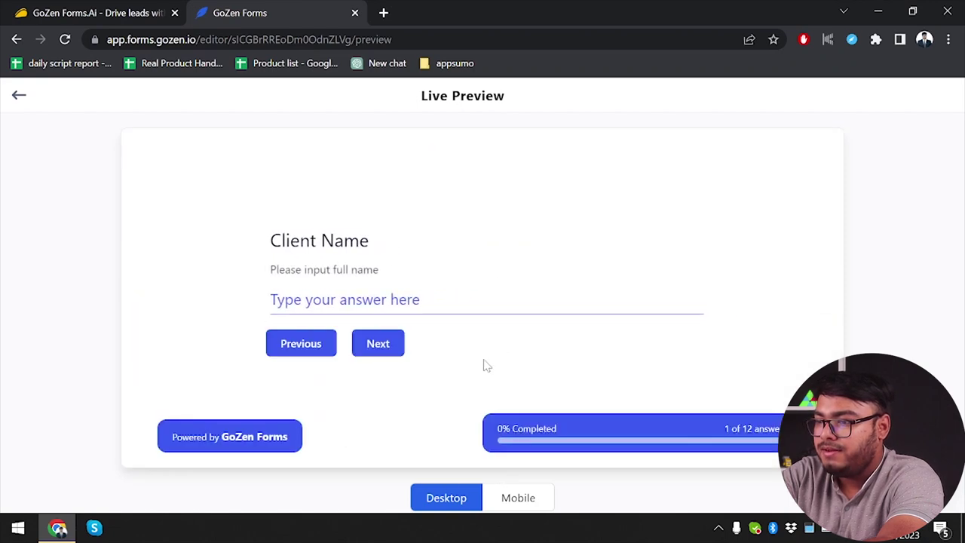
{"action": "left_click", "coordinate": [377, 349]}
{"action": "left_click", "coordinate": [396, 345]}
{"action": "left_click", "coordinate": [395, 345]}
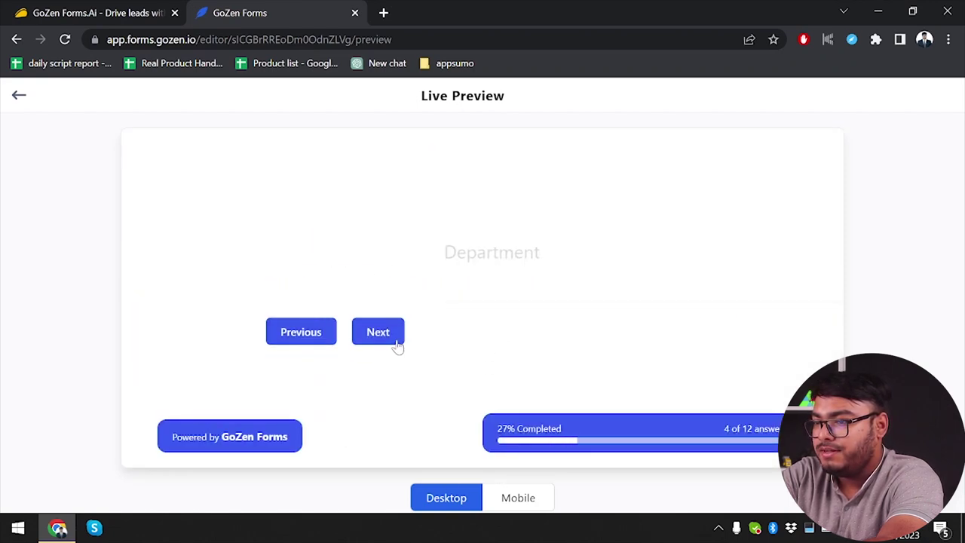
{"action": "left_click", "coordinate": [659, 301]}
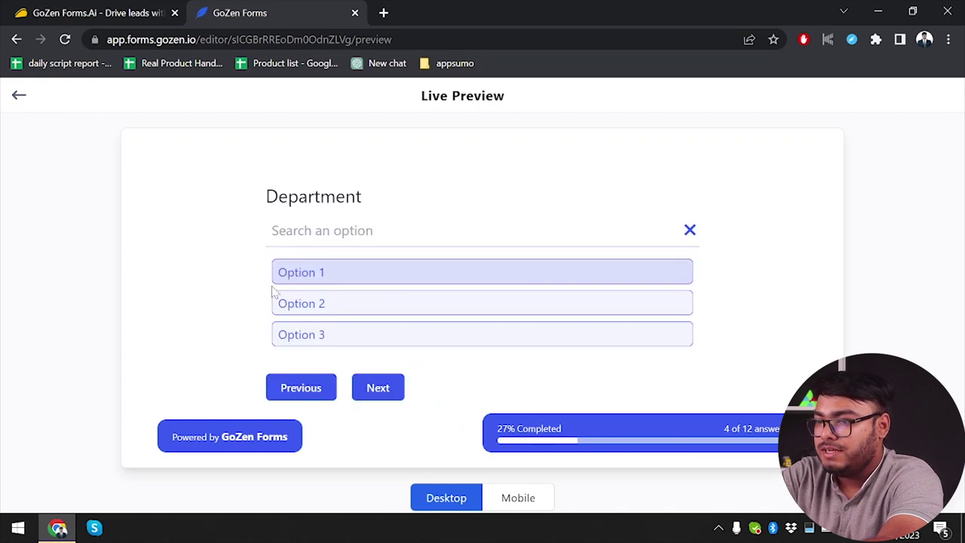
{"action": "left_click", "coordinate": [389, 311]}
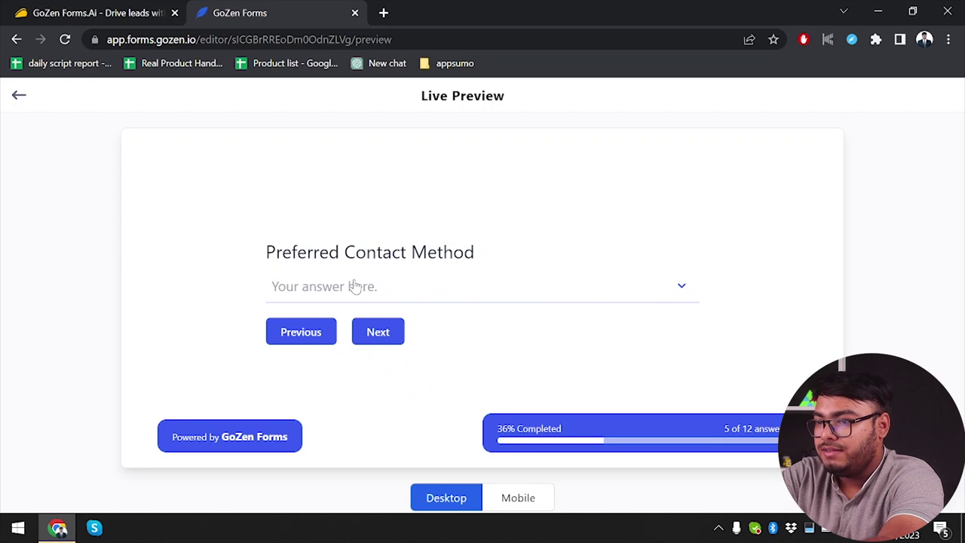
Test the branches by choosing Email, then Phone, and return to the editor.
{"action": "left_click", "coordinate": [395, 287]}
{"action": "left_click", "coordinate": [517, 295]}
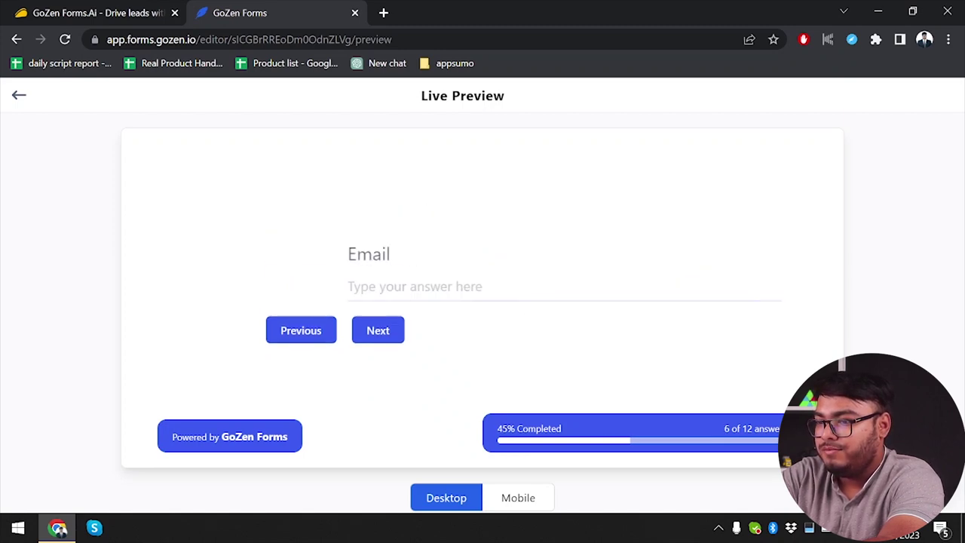
{"action": "left_click", "coordinate": [311, 330]}
{"action": "left_click", "coordinate": [601, 288]}
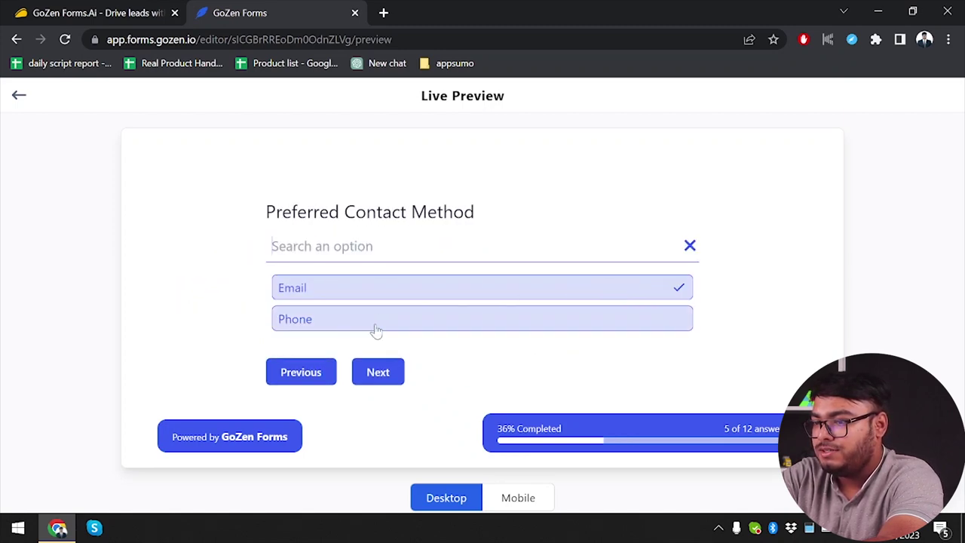
{"action": "left_click", "coordinate": [375, 326]}
{"action": "left_click", "coordinate": [369, 332]}
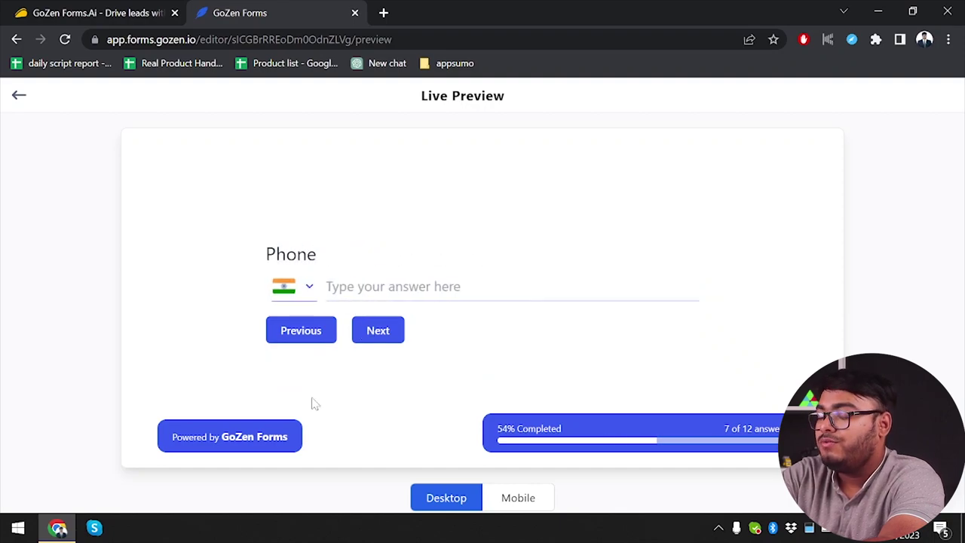
{"action": "left_click", "coordinate": [19, 95]}
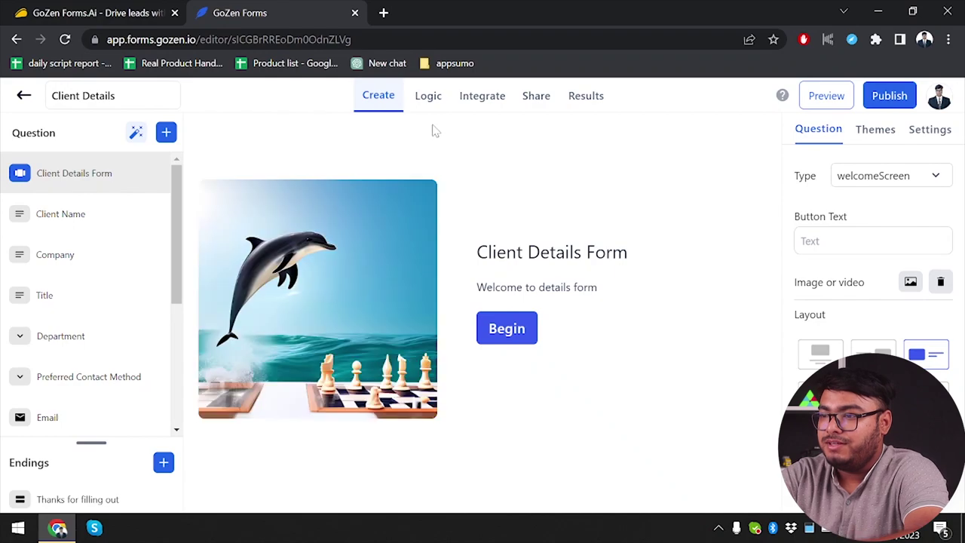
Add a Client Name rule: if equal to appunbox, go to Please rate the form.
{"action": "scroll", "coordinate": [120, 339], "scroll_direction": "down", "scroll_amount": 5}
{"action": "left_click", "coordinate": [428, 97]}
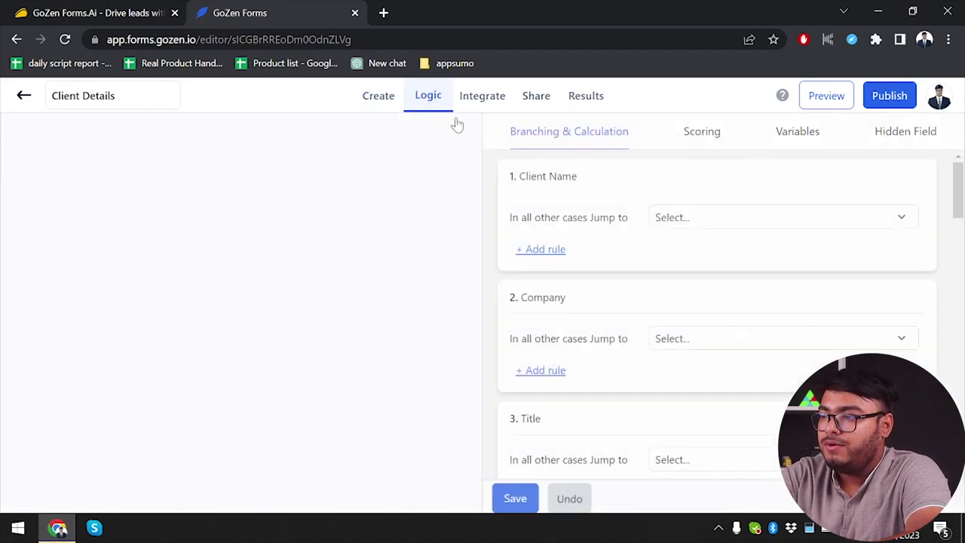
{"action": "left_click", "coordinate": [672, 220]}
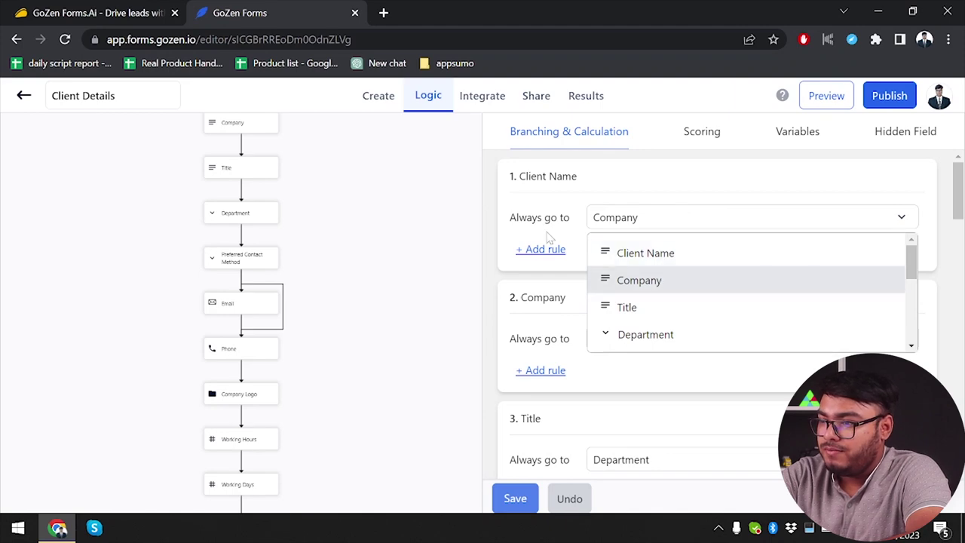
{"action": "left_click", "coordinate": [535, 251]}
{"action": "left_click", "coordinate": [535, 251]}
{"action": "left_click", "coordinate": [567, 241]}
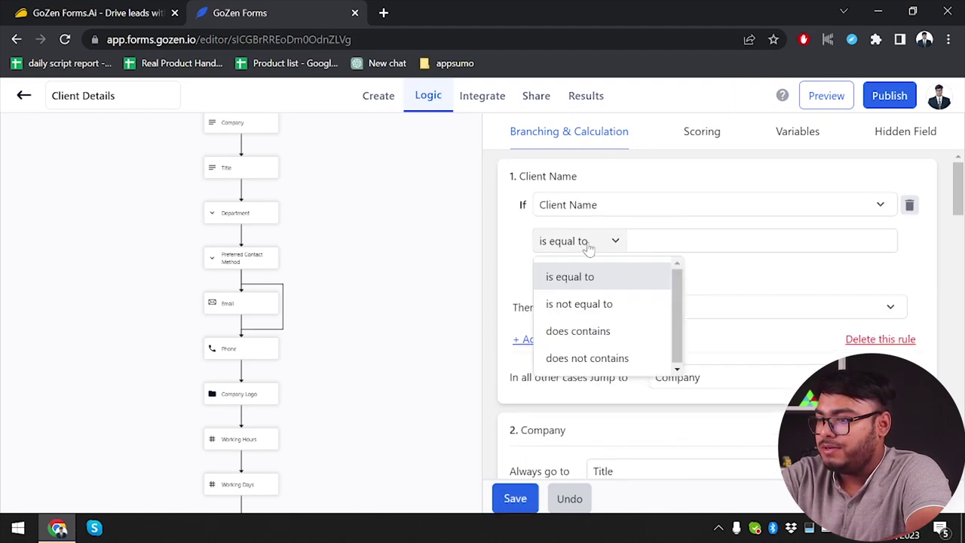
{"action": "left_click", "coordinate": [569, 276]}
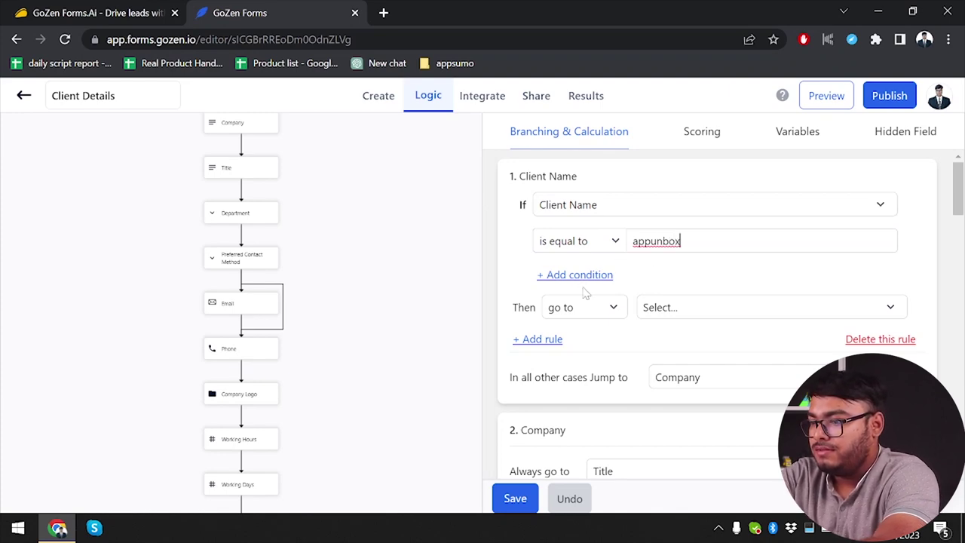
{"action": "left_click", "coordinate": [652, 307]}
{"action": "left_click", "coordinate": [682, 367]}
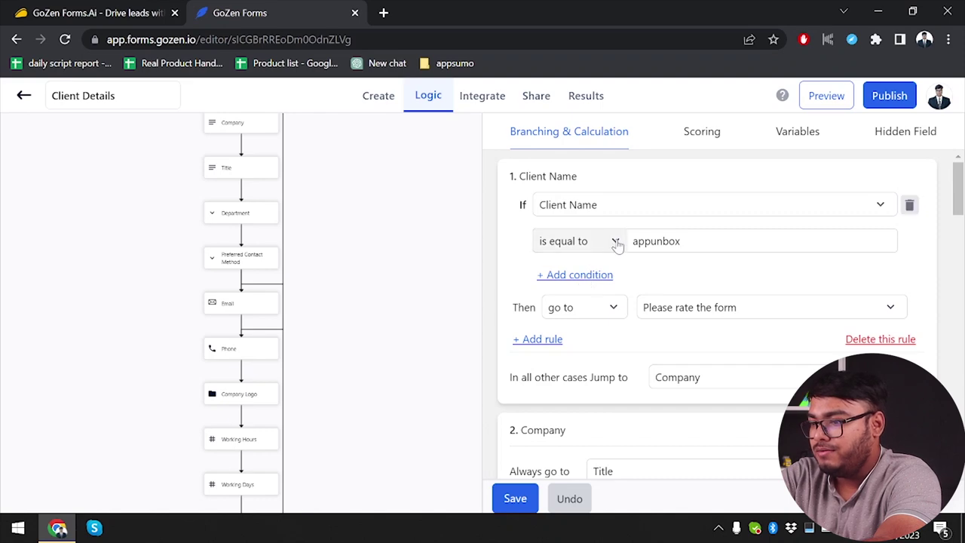
Add an 'or' condition equal to app, keeping Please rate the form as the target.
{"action": "left_click", "coordinate": [573, 274]}
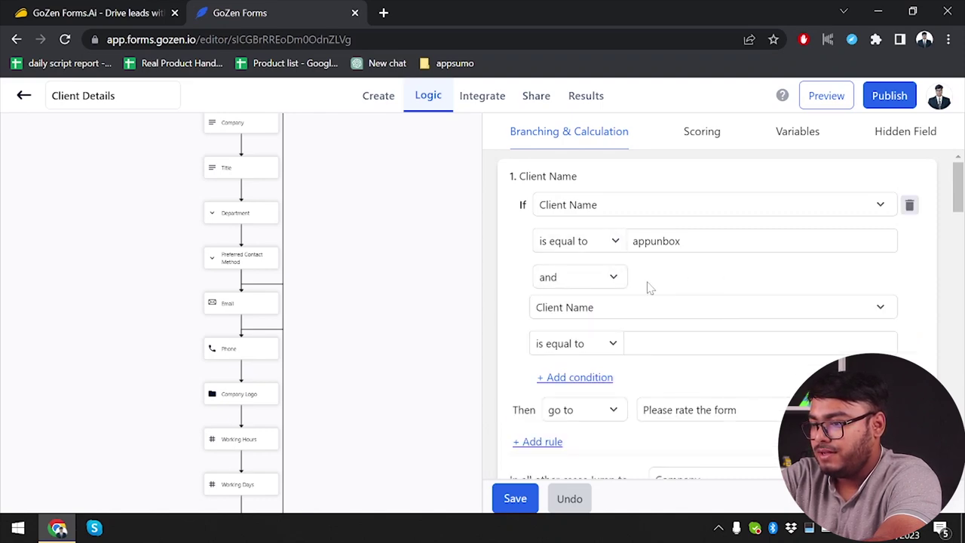
{"action": "left_click", "coordinate": [597, 285]}
{"action": "scroll", "coordinate": [588, 320], "scroll_direction": "down", "scroll_amount": 1}
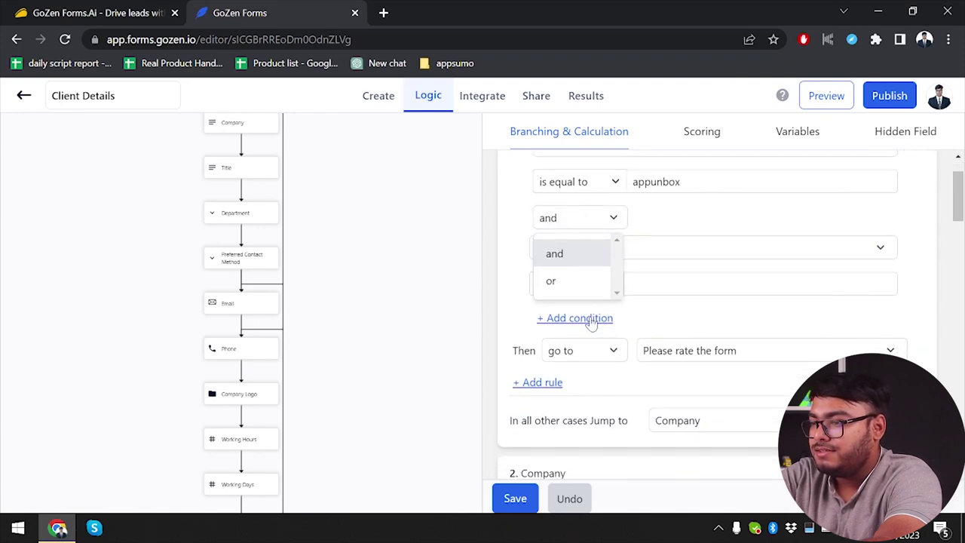
{"action": "left_click", "coordinate": [576, 287]}
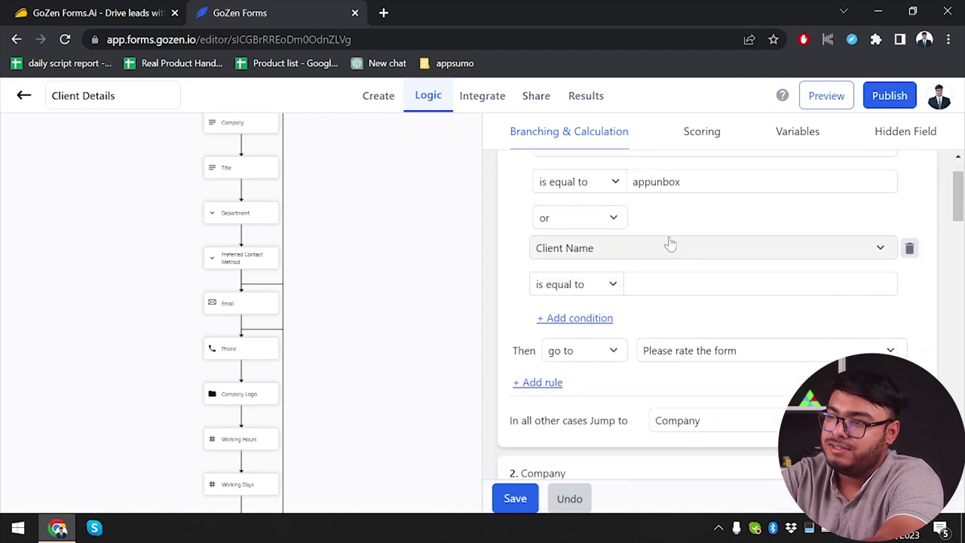
{"action": "scroll", "coordinate": [668, 261], "scroll_direction": "up", "scroll_amount": 1}
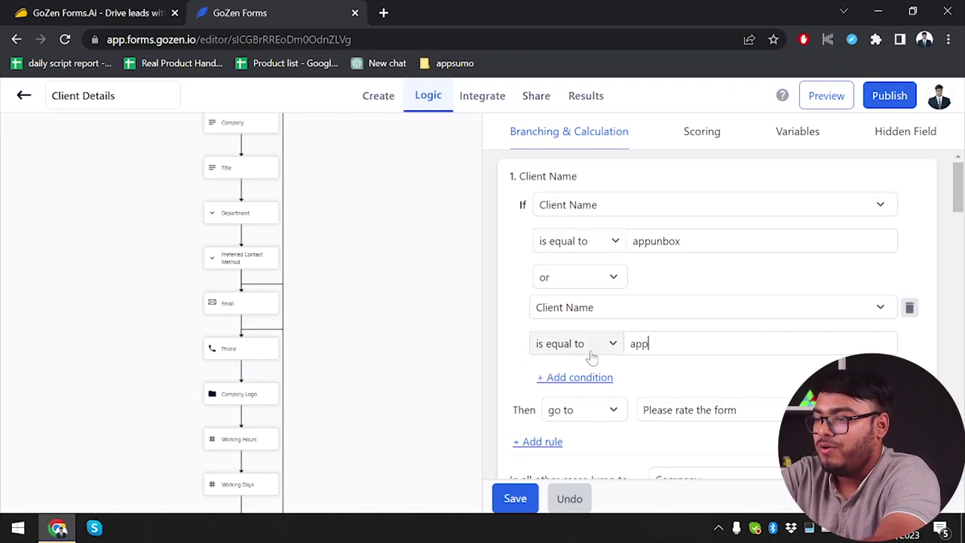
{"action": "scroll", "coordinate": [590, 427], "scroll_direction": "down", "scroll_amount": 1}
{"action": "scroll", "coordinate": [589, 426], "scroll_direction": "down", "scroll_amount": 2}
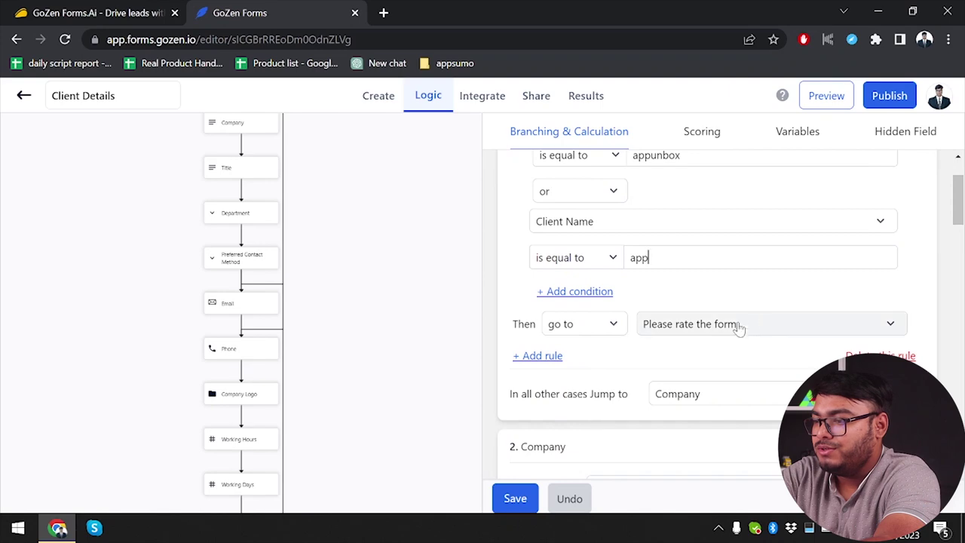
{"action": "left_click", "coordinate": [760, 326]}
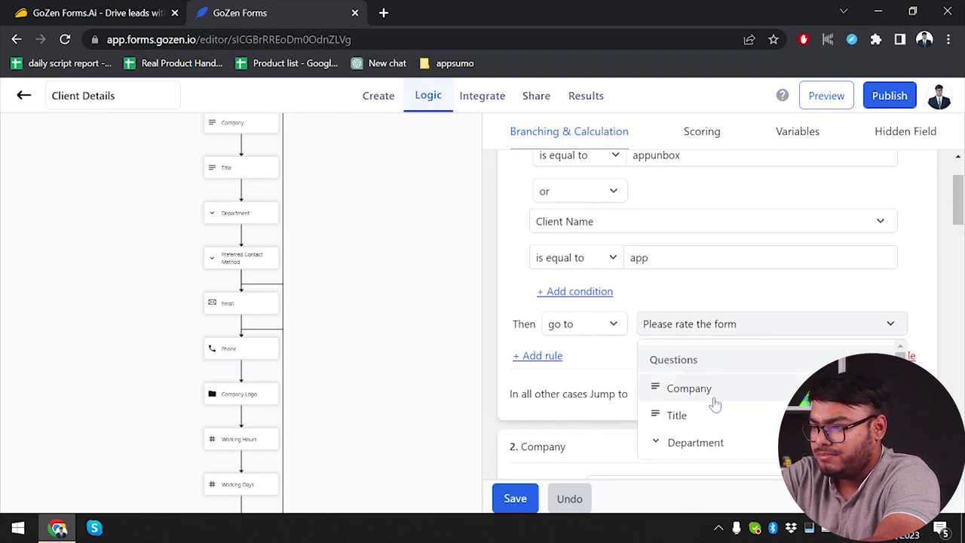
{"action": "scroll", "coordinate": [712, 407], "scroll_direction": "down", "scroll_amount": 5}
{"action": "left_click", "coordinate": [723, 286]}
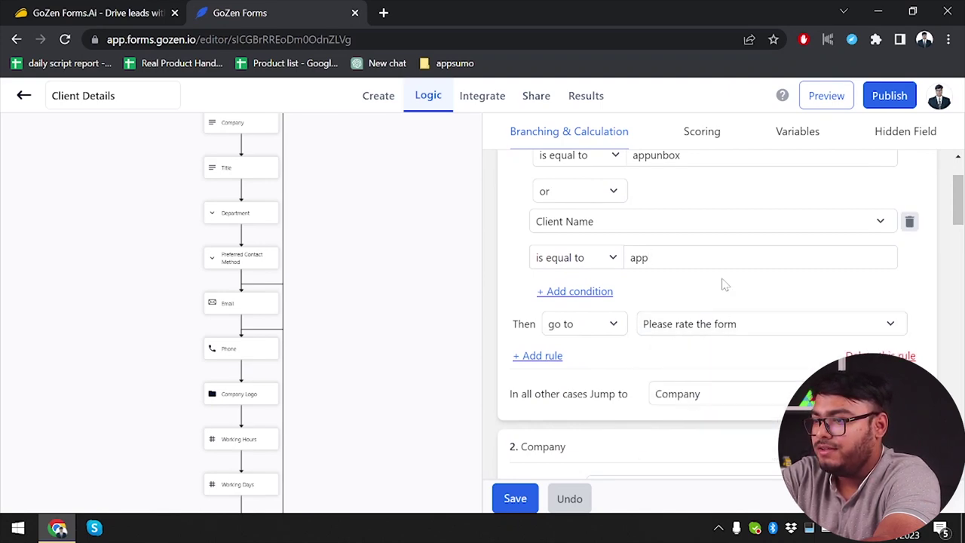
{"action": "scroll", "coordinate": [592, 245], "scroll_direction": "up", "scroll_amount": 2}
Confirm the conditions are joined by 'or', save the rules, and open live preview.
{"action": "left_click", "coordinate": [581, 248]}
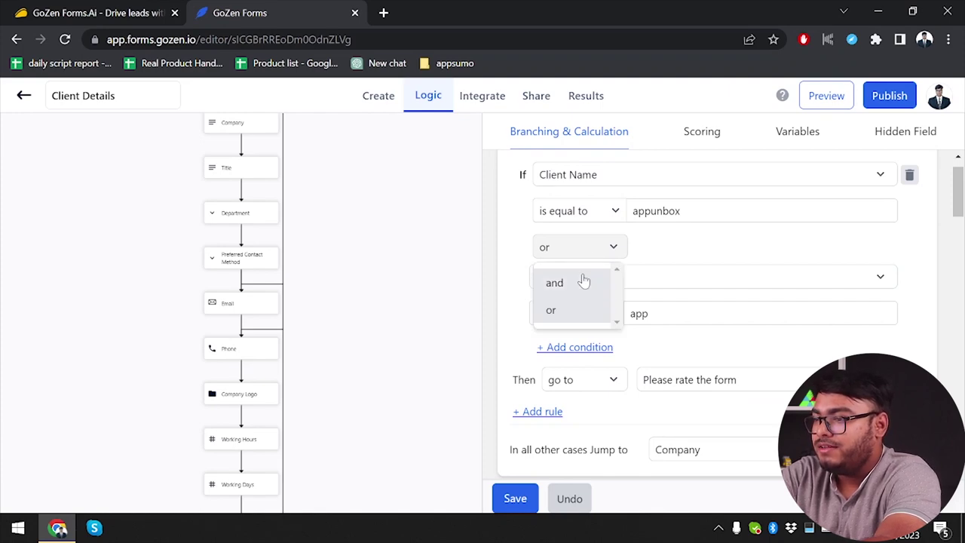
{"action": "left_click", "coordinate": [583, 282]}
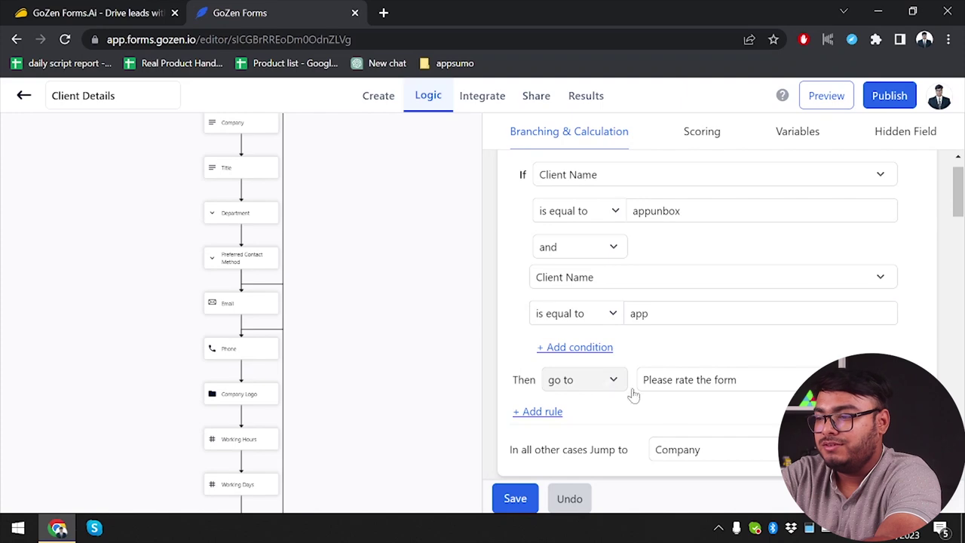
{"action": "left_click", "coordinate": [603, 260]}
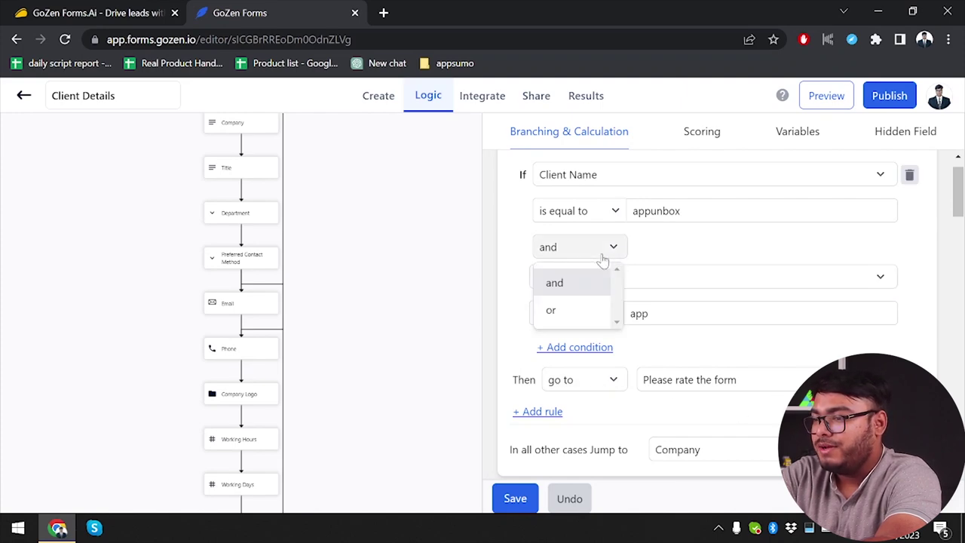
{"action": "left_click", "coordinate": [577, 310]}
{"action": "scroll", "coordinate": [701, 274], "scroll_direction": "up", "scroll_amount": 1}
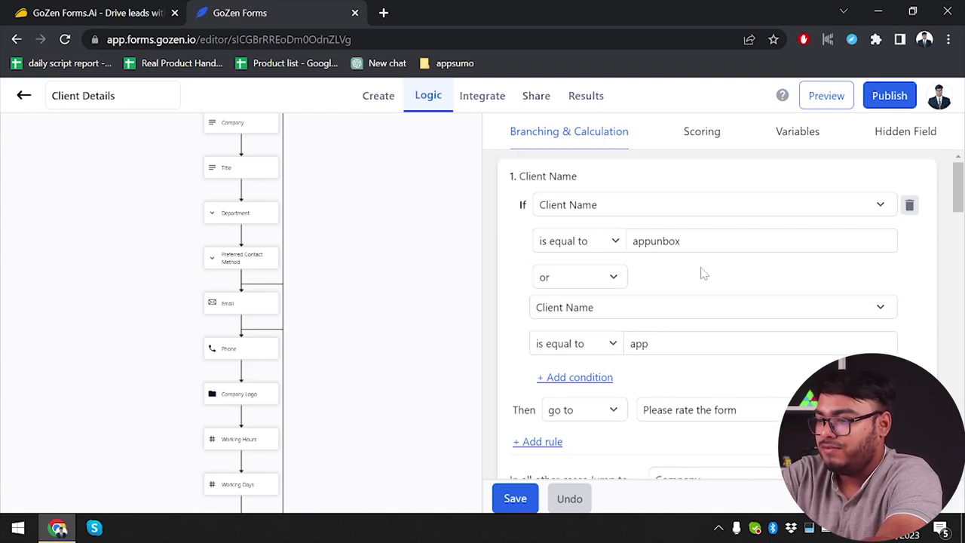
{"action": "left_click", "coordinate": [511, 504]}
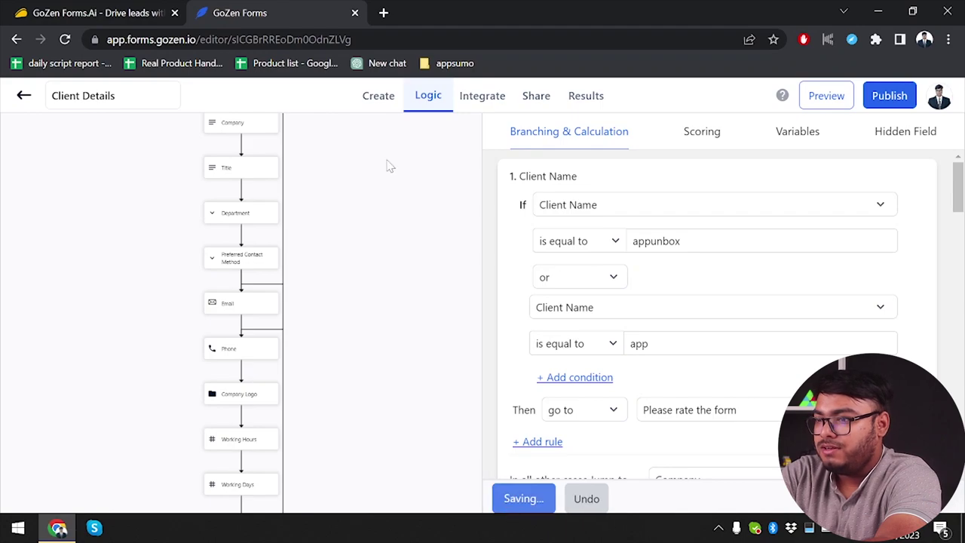
{"action": "left_click", "coordinate": [379, 96]}
{"action": "left_click", "coordinate": [827, 96]}
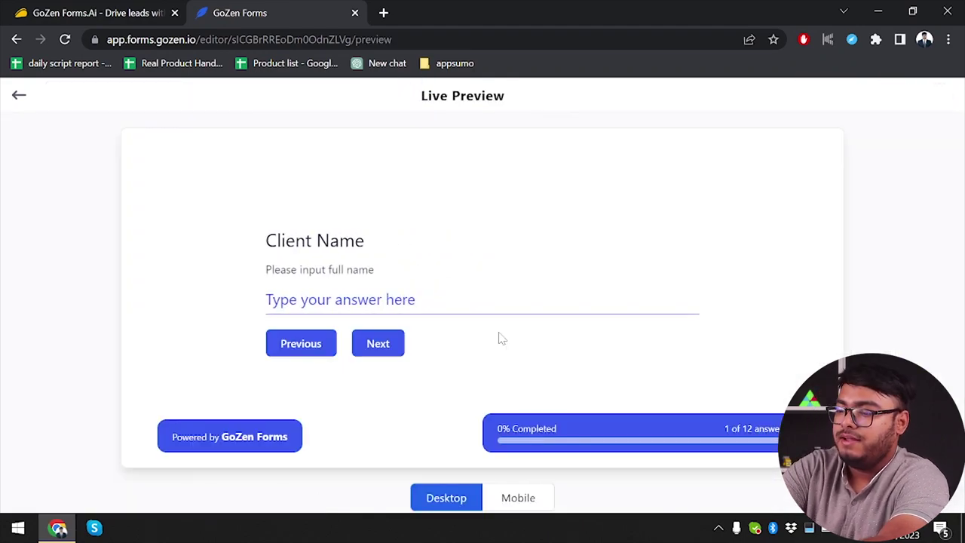
Preview with Client Name 'app', give an 8-star rating, submit, and return to the editor.
{"action": "left_click", "coordinate": [340, 300]}
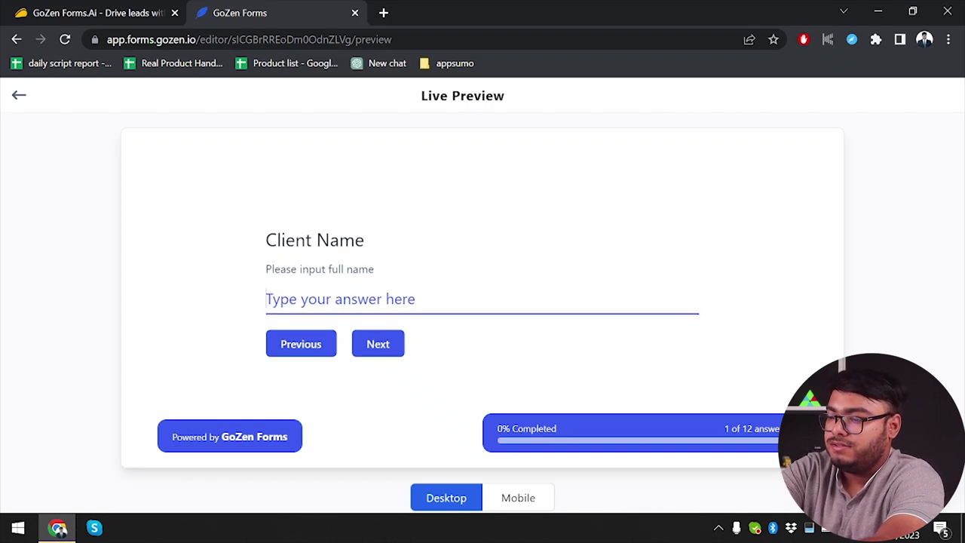
{"action": "type", "text": "app"}
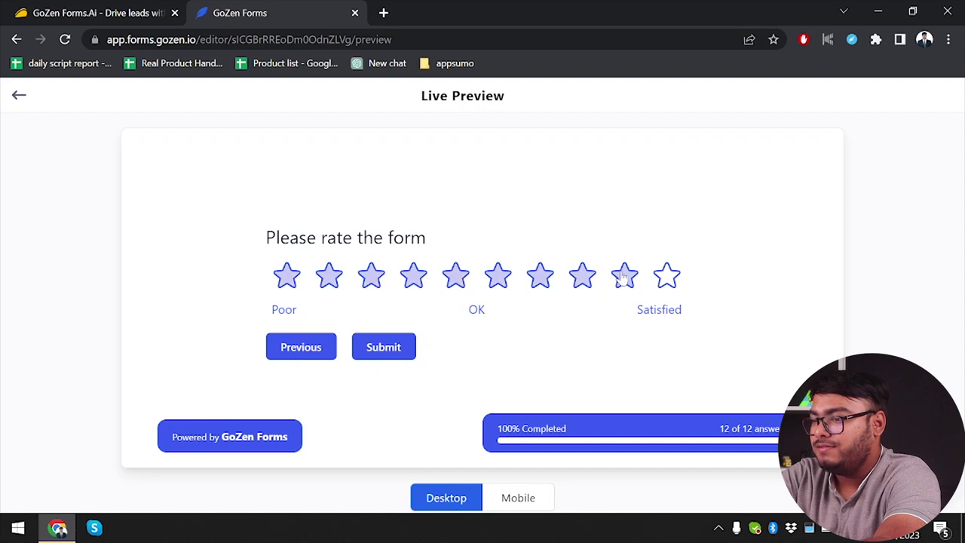
{"action": "left_click", "coordinate": [582, 276]}
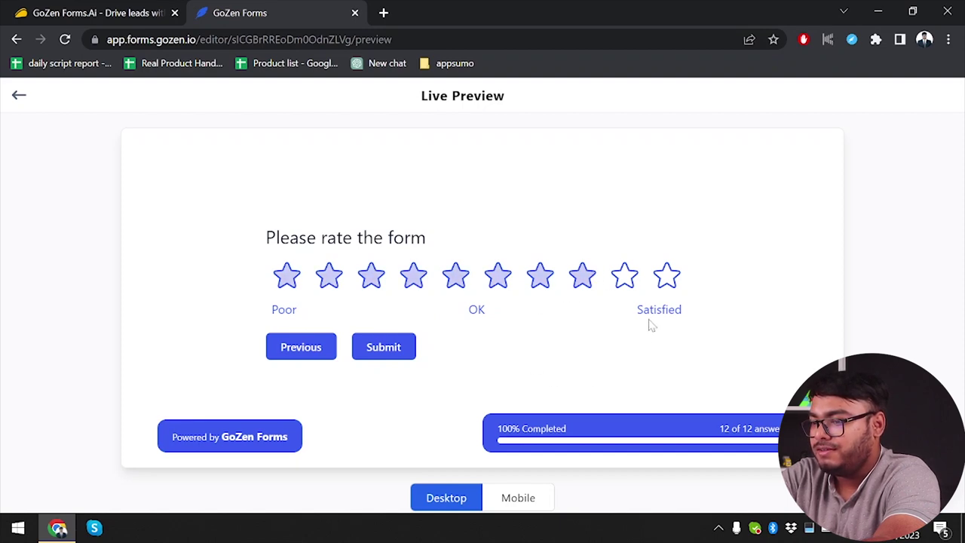
{"action": "left_click", "coordinate": [385, 346]}
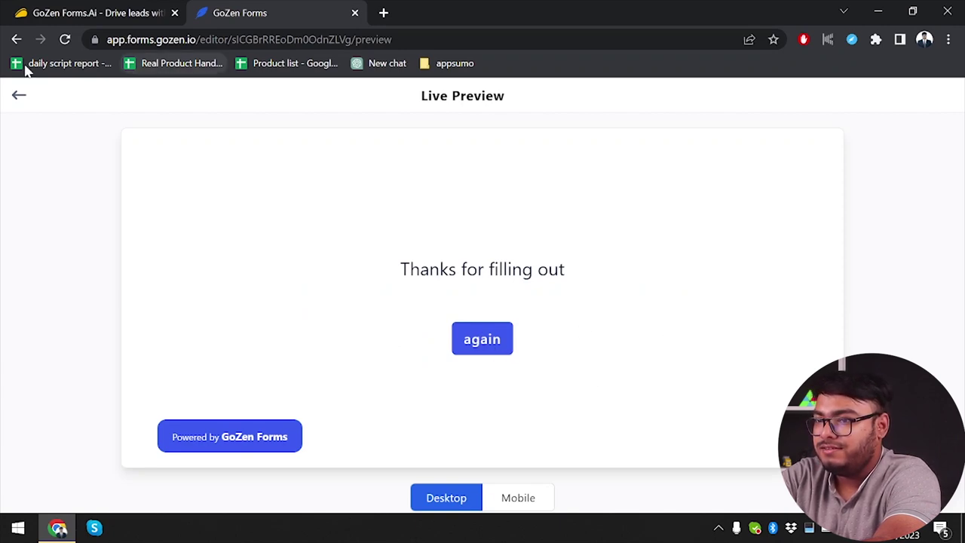
{"action": "left_click", "coordinate": [18, 95]}
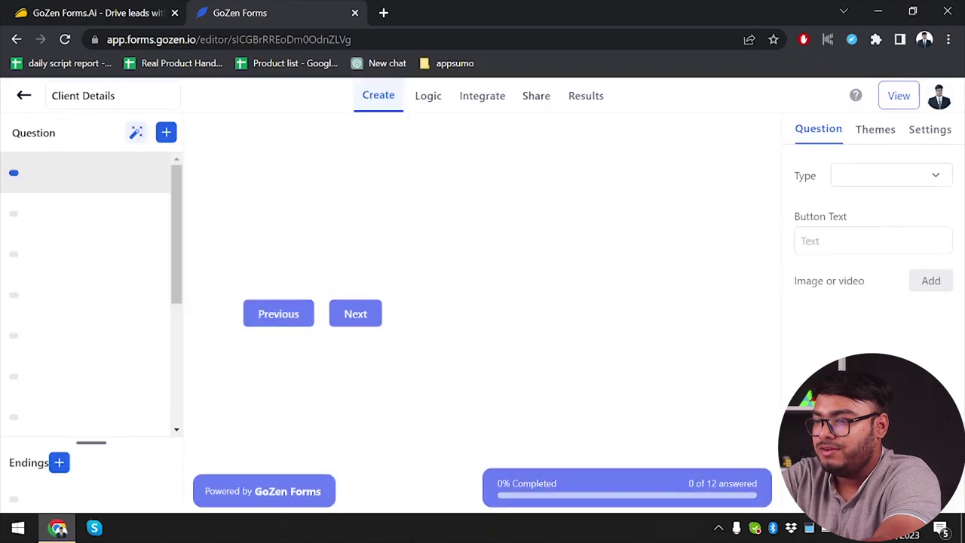
Preview the form choosing Email, enter '12' as the email, and see it continue to Phone.
{"action": "mouse_move", "coordinate": [143, 253]}
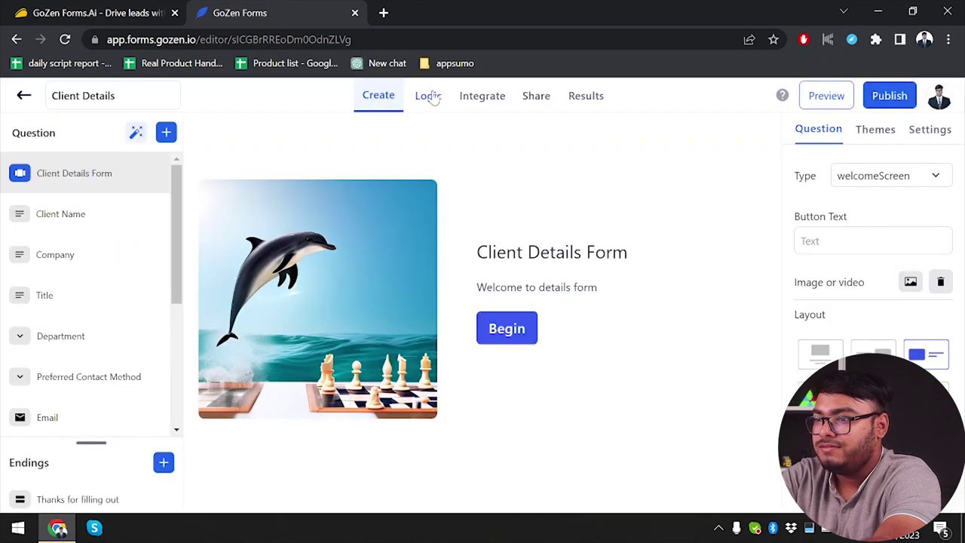
{"action": "left_click", "coordinate": [837, 98]}
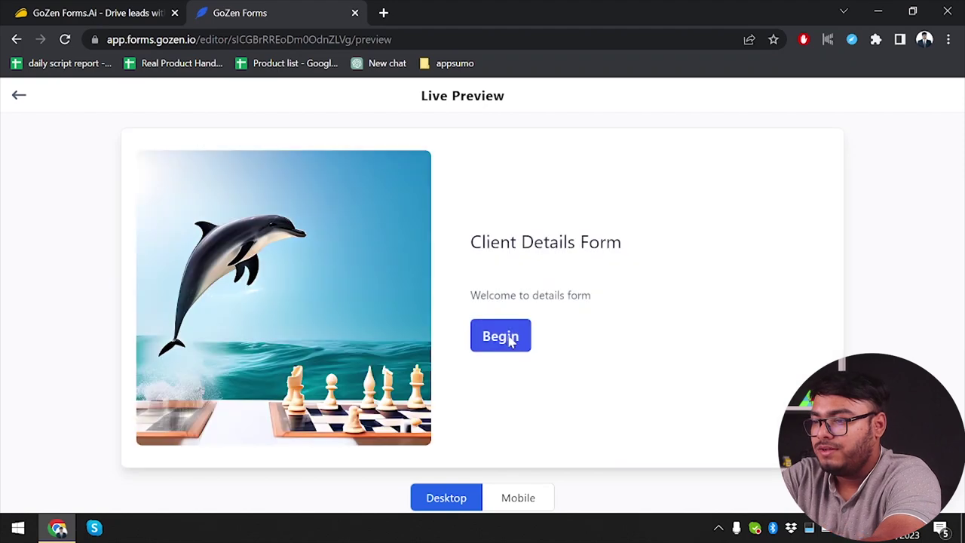
{"action": "left_click", "coordinate": [500, 337]}
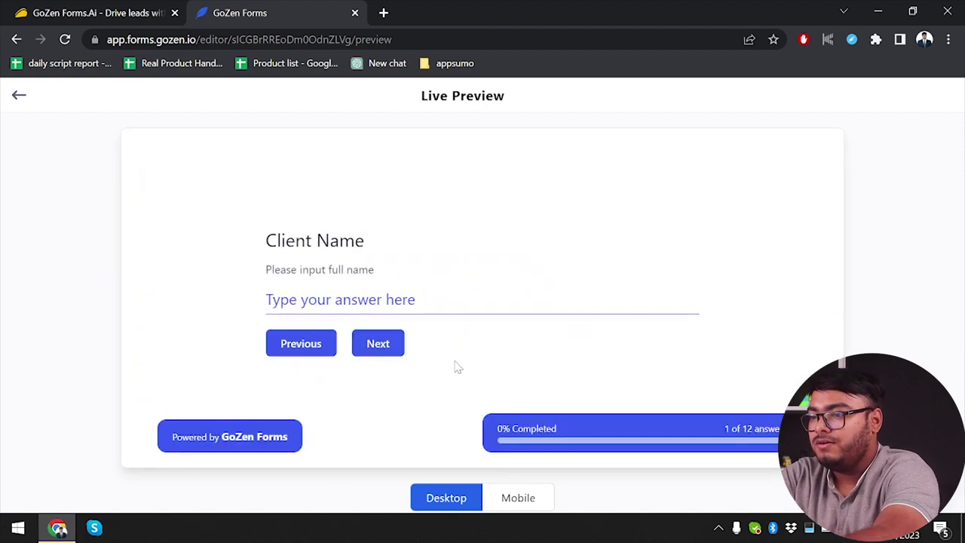
{"action": "left_click", "coordinate": [378, 351]}
{"action": "left_click", "coordinate": [379, 334]}
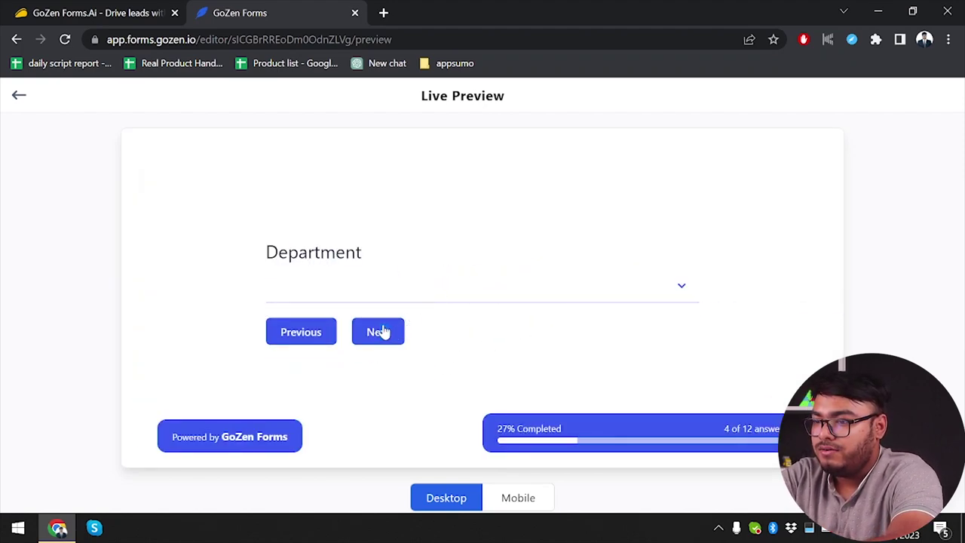
{"action": "left_click", "coordinate": [382, 332]}
{"action": "left_click", "coordinate": [426, 305]}
{"action": "left_click", "coordinate": [380, 291]}
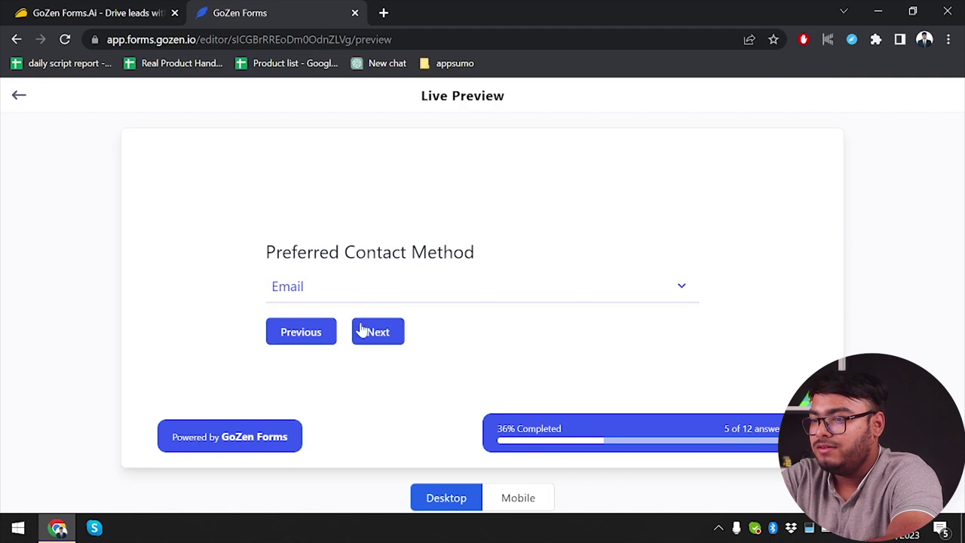
{"action": "left_click", "coordinate": [380, 332]}
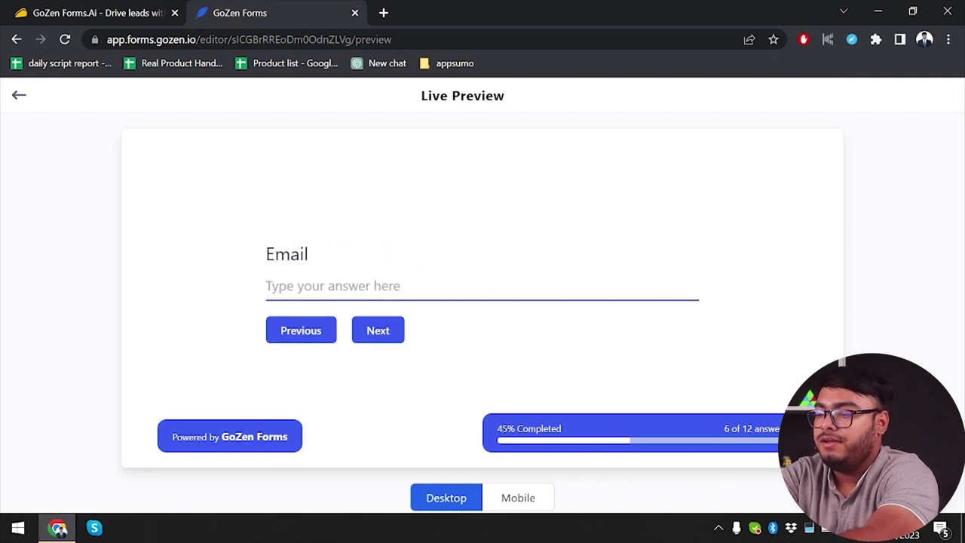
{"action": "type", "text": "123@123.com"}
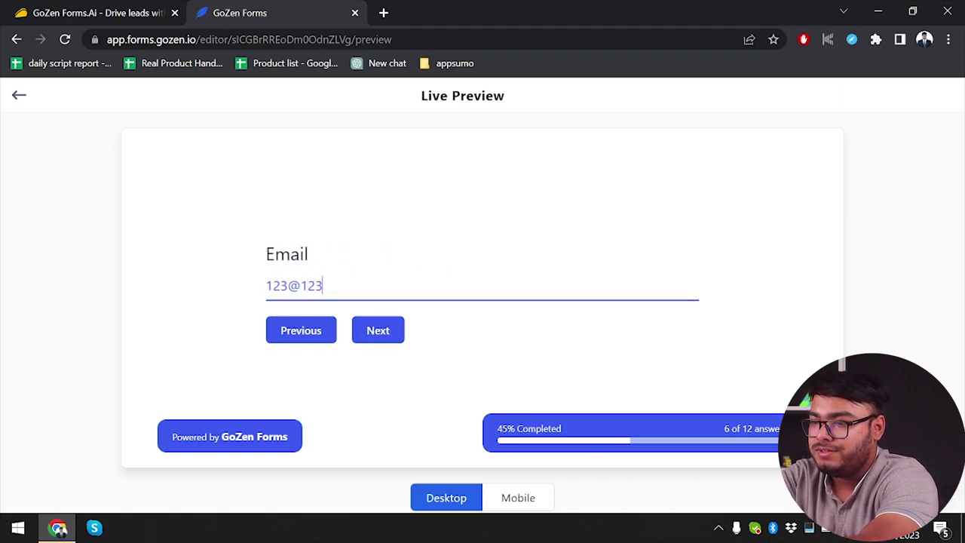
{"action": "left_click", "coordinate": [367, 323]}
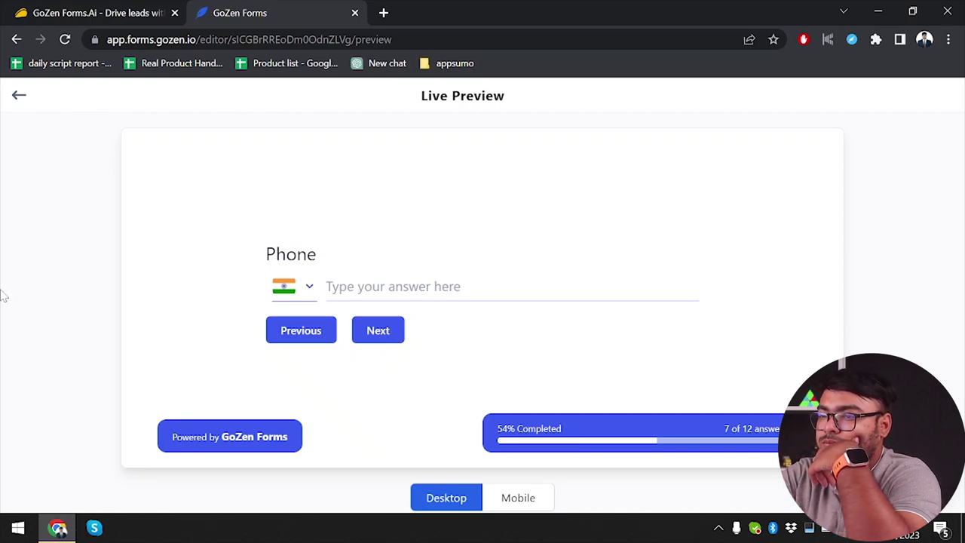
{"action": "left_click", "coordinate": [19, 95]}
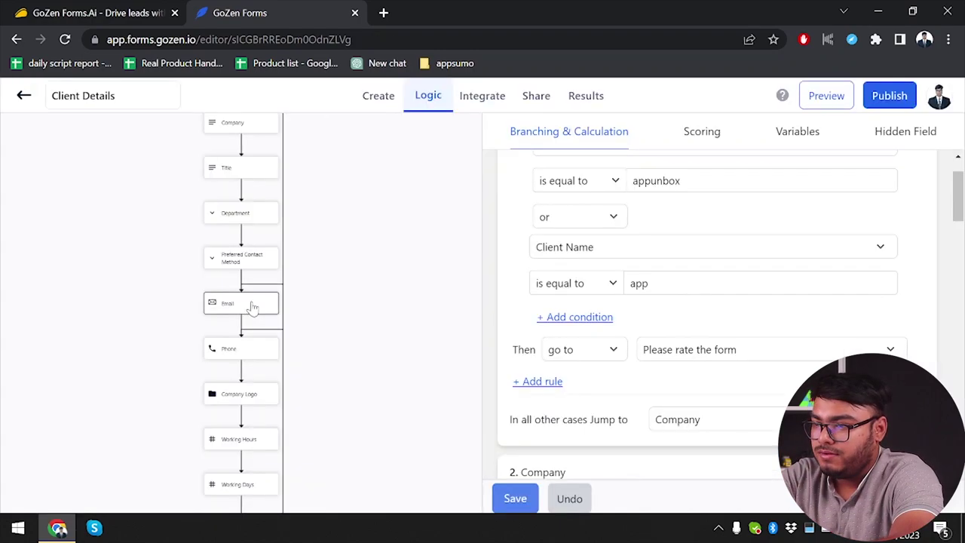
Set the Email question to always go to Company Logo and save the logic.
{"action": "scroll", "coordinate": [814, 297], "scroll_direction": "down", "scroll_amount": 2}
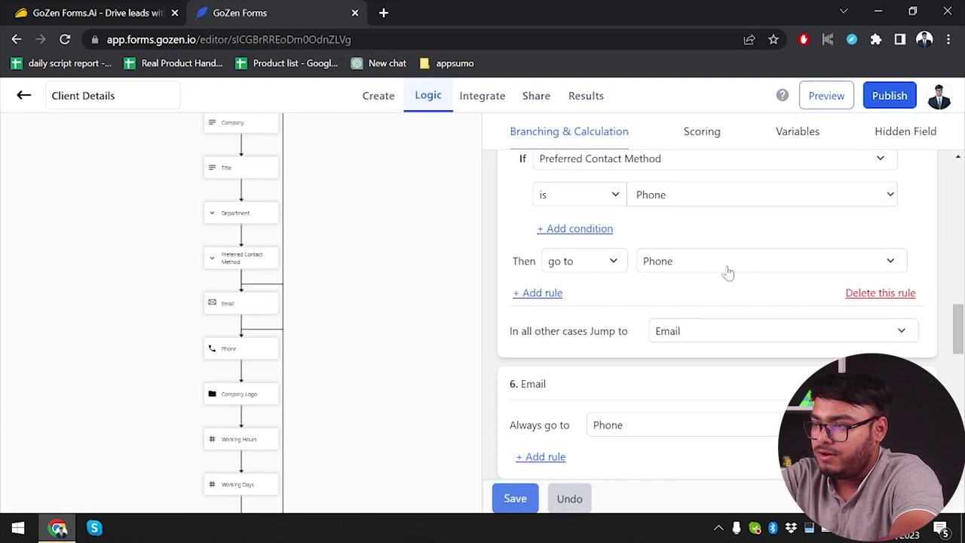
{"action": "scroll", "coordinate": [716, 257], "scroll_direction": "up", "scroll_amount": 1}
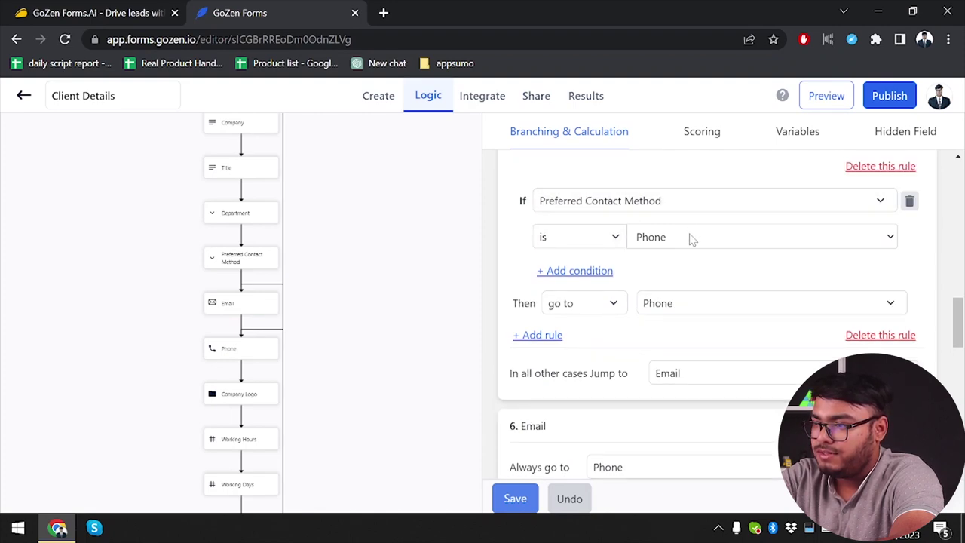
{"action": "left_click", "coordinate": [654, 239]}
{"action": "left_click", "coordinate": [657, 241]}
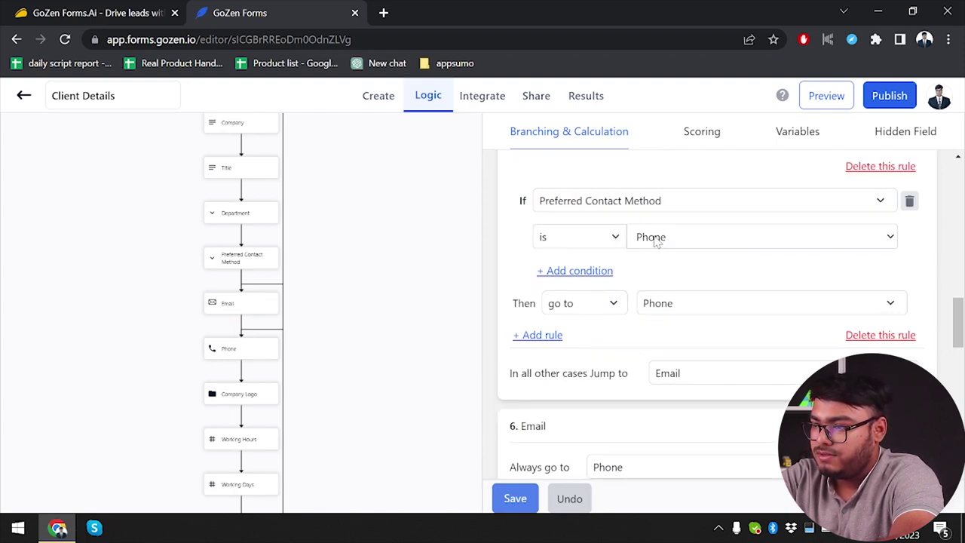
{"action": "scroll", "coordinate": [622, 293], "scroll_direction": "up", "scroll_amount": 2}
{"action": "scroll", "coordinate": [622, 292], "scroll_direction": "down", "scroll_amount": 5}
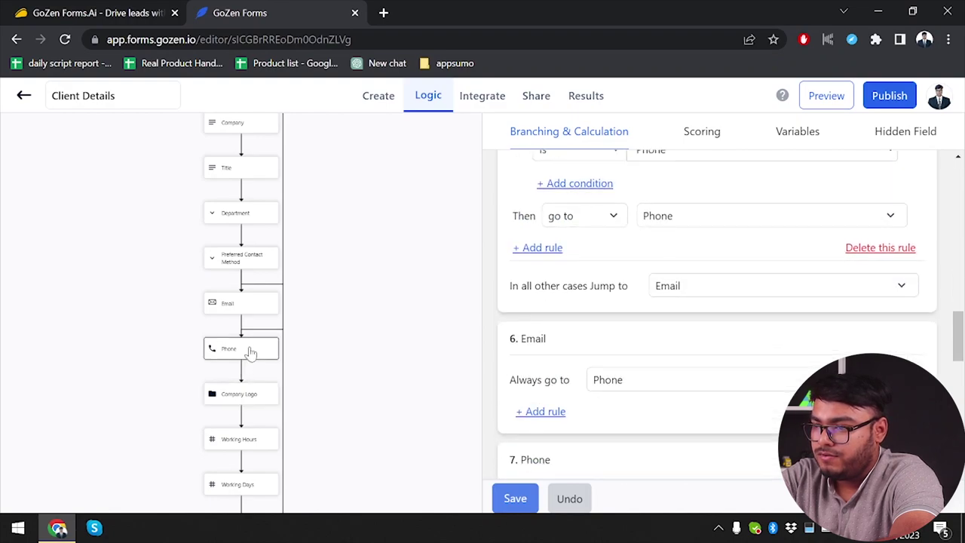
{"action": "left_click", "coordinate": [709, 267]}
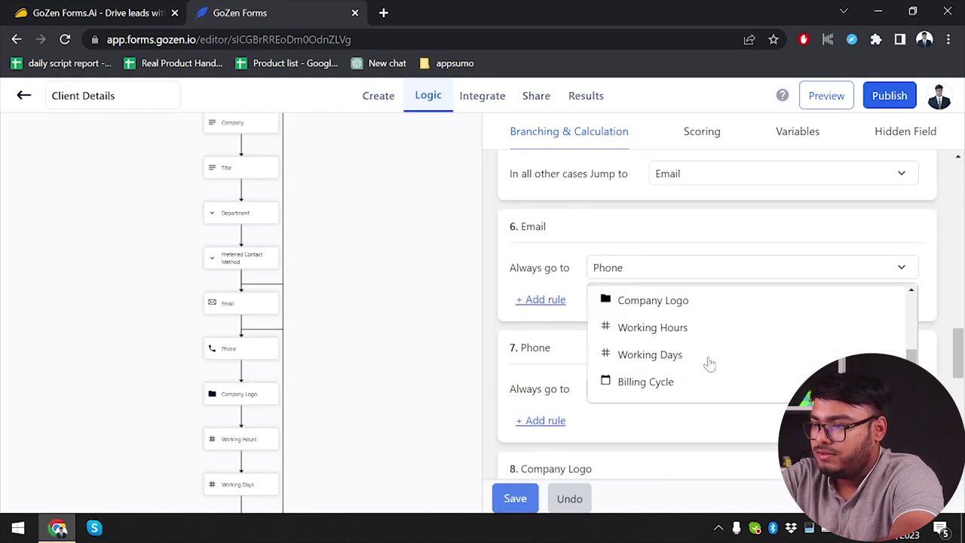
{"action": "left_click", "coordinate": [683, 305]}
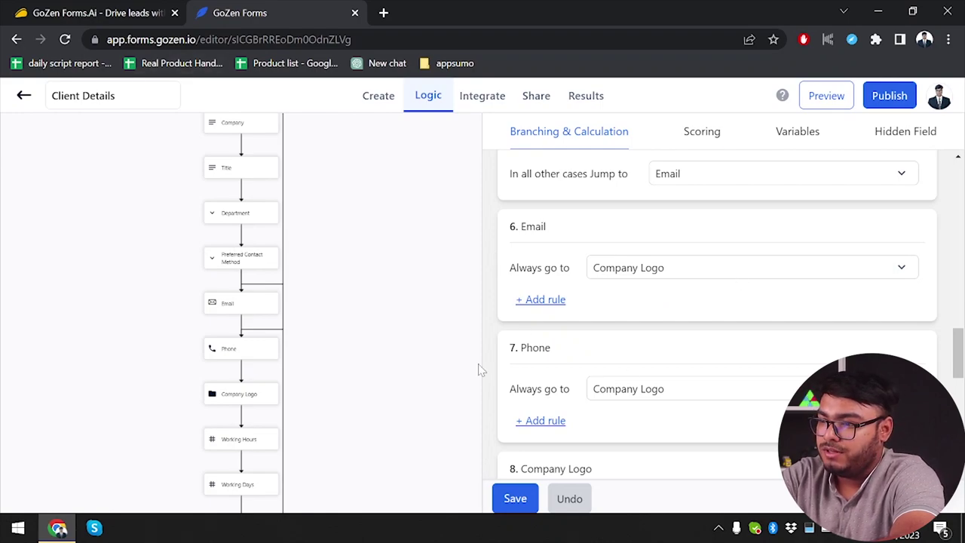
{"action": "left_click", "coordinate": [508, 495]}
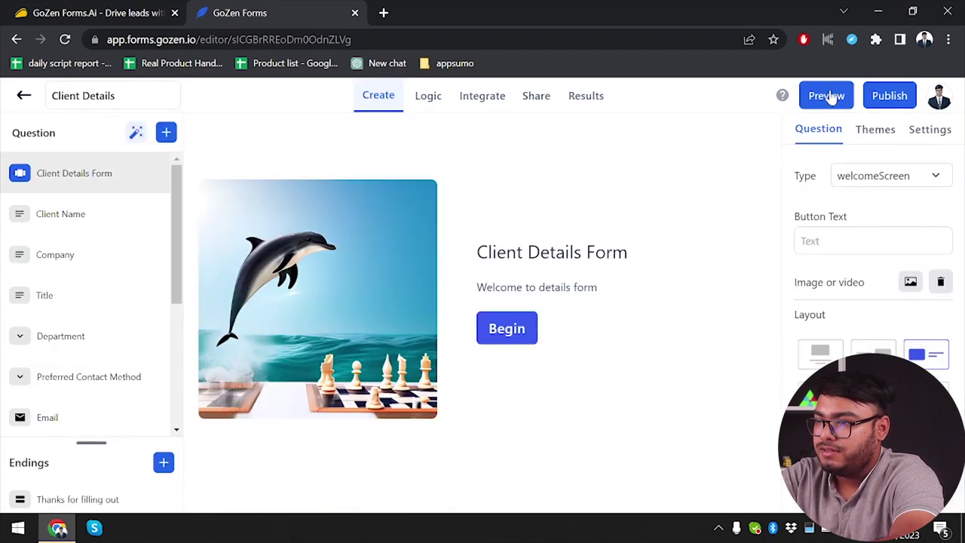
Preview the form, choose Email as contact method, and advance past the Email question.
{"action": "left_click", "coordinate": [826, 94]}
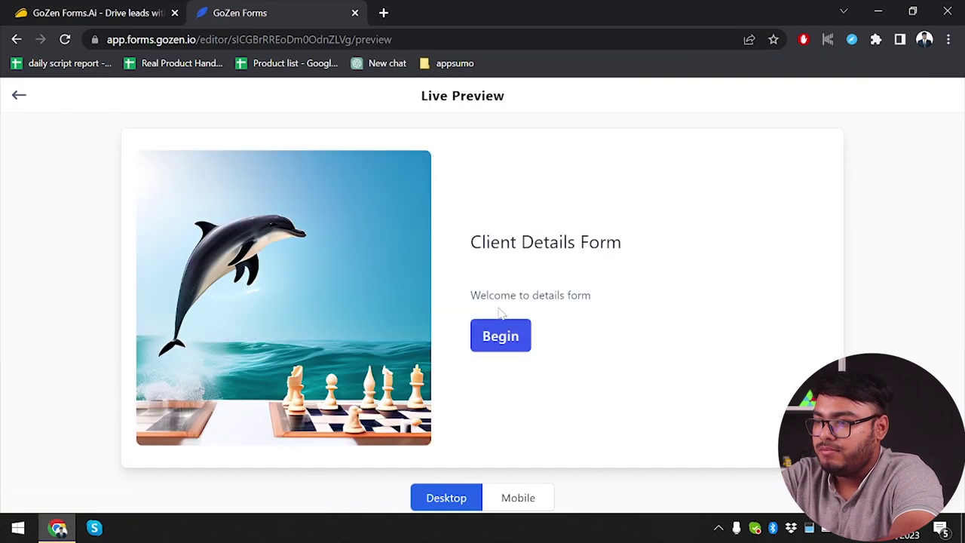
{"action": "left_click", "coordinate": [500, 334]}
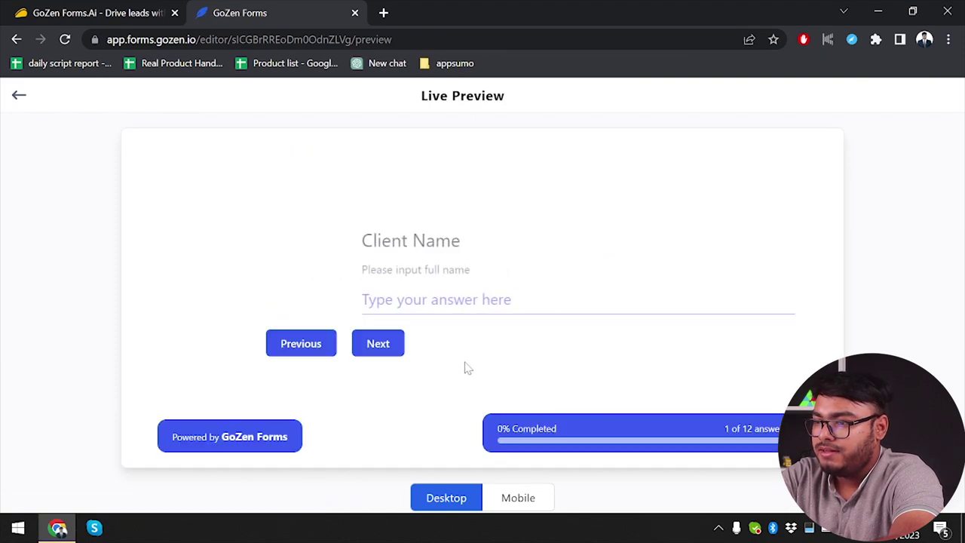
{"action": "left_click", "coordinate": [384, 347]}
{"action": "left_click", "coordinate": [378, 332]}
{"action": "left_click", "coordinate": [378, 331]}
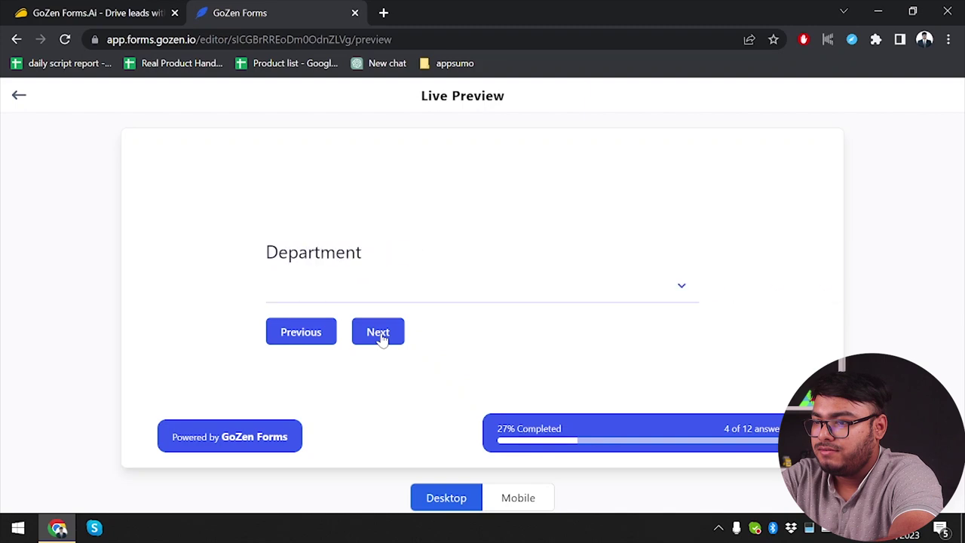
{"action": "left_click", "coordinate": [378, 332]}
{"action": "left_click", "coordinate": [434, 283]}
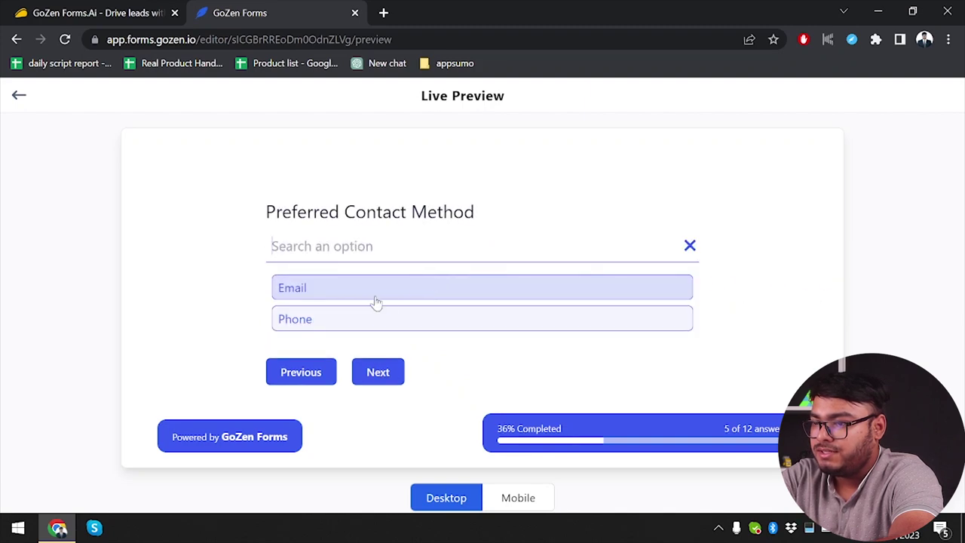
{"action": "left_click", "coordinate": [356, 297]}
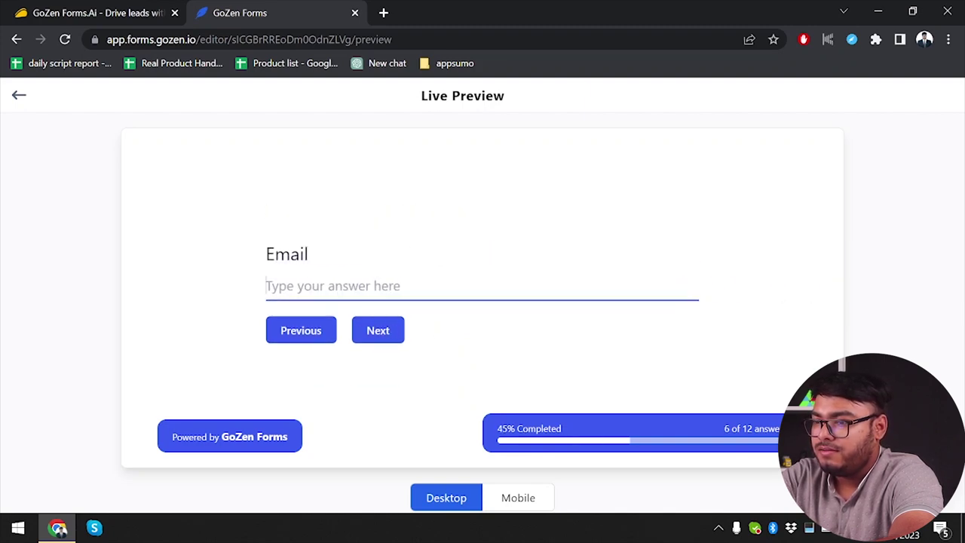
{"action": "left_click", "coordinate": [378, 331]}
{"action": "left_click", "coordinate": [378, 331]}
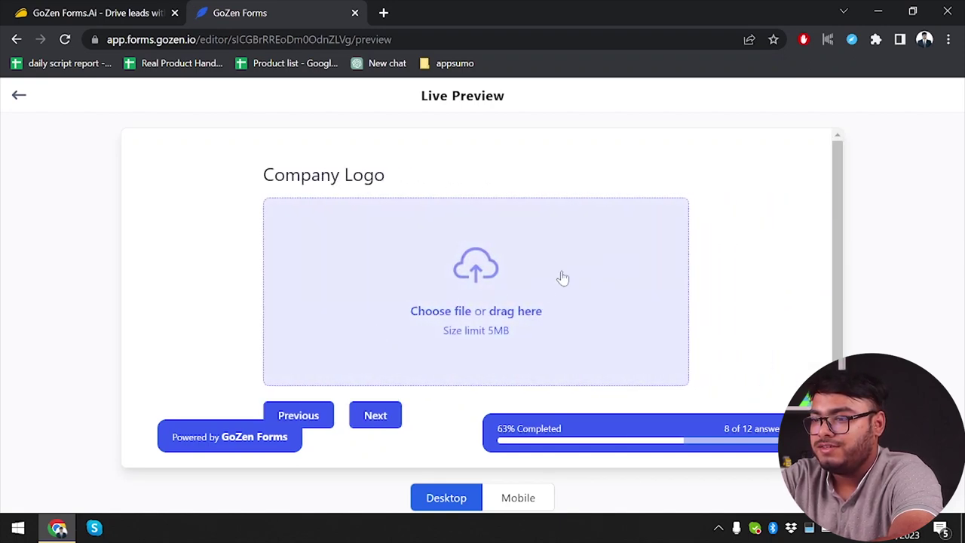
Upload the horse PNG image at Company Logo and return to the editor.
{"action": "left_click", "coordinate": [418, 335]}
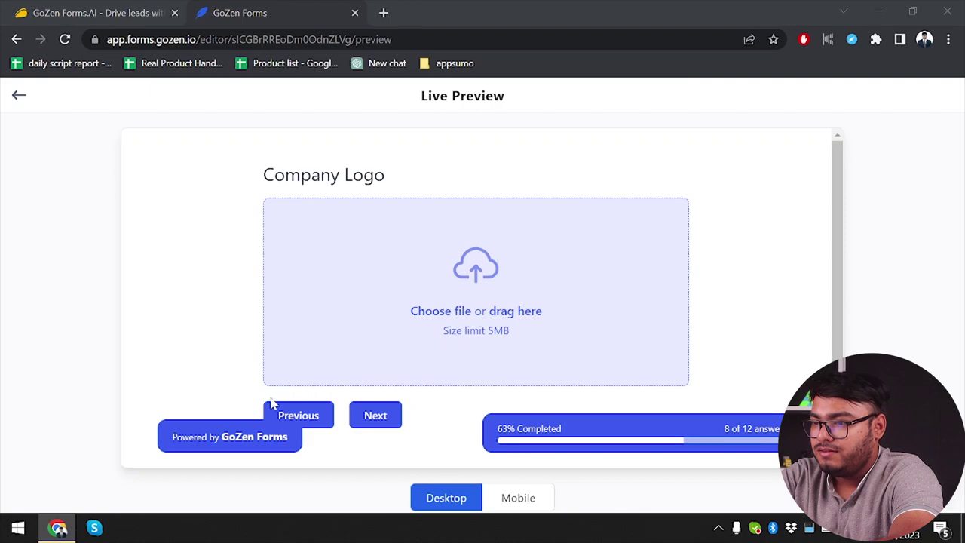
{"action": "scroll", "coordinate": [195, 198], "scroll_direction": "down", "scroll_amount": 3}
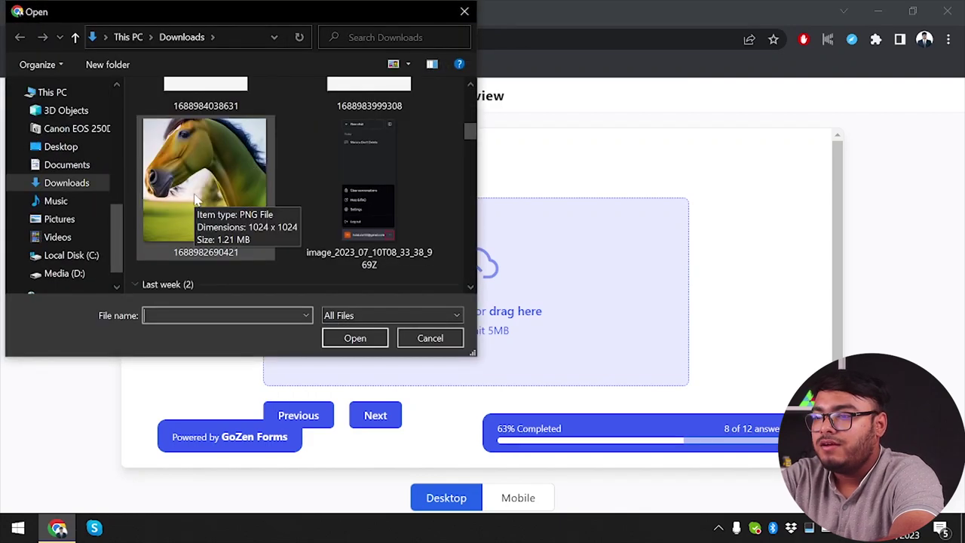
{"action": "double_click", "coordinate": [220, 150]}
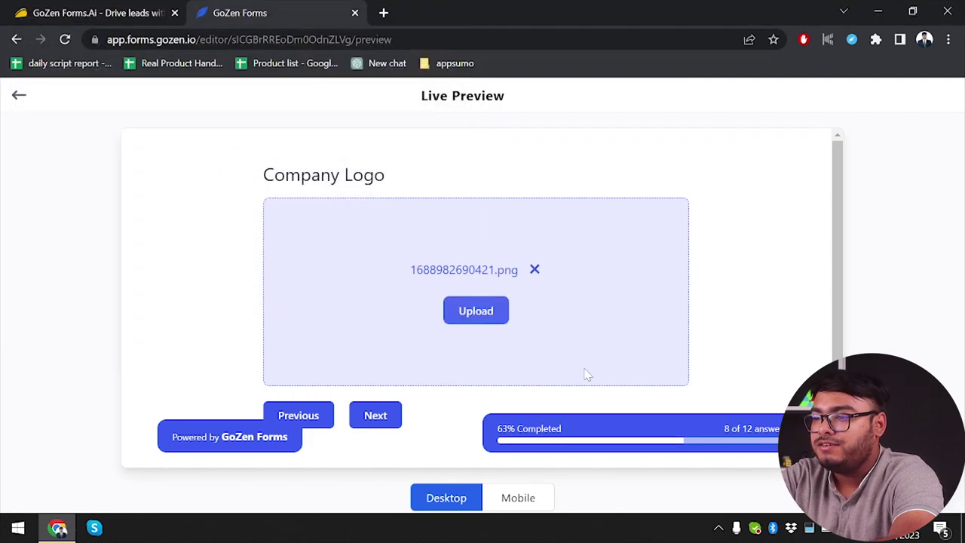
{"action": "left_click", "coordinate": [475, 311]}
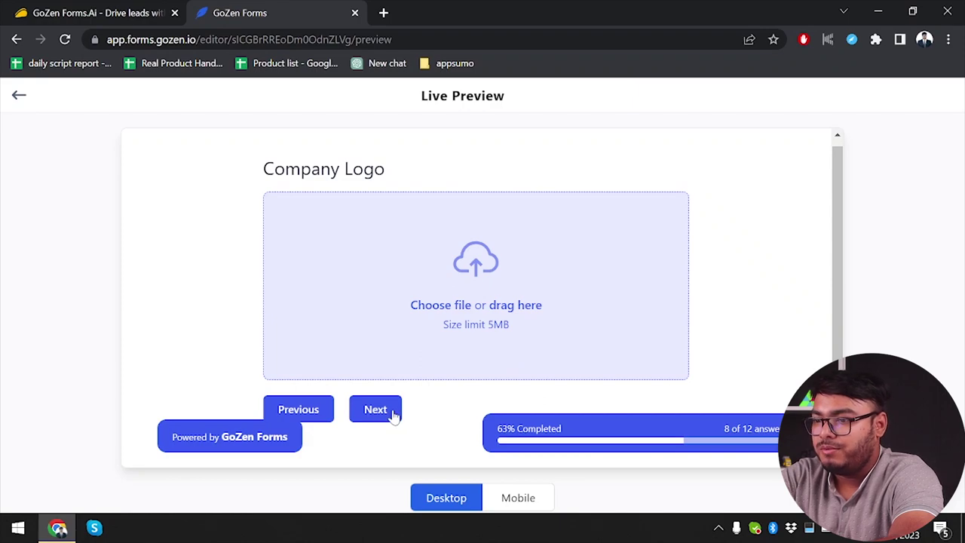
{"action": "left_click", "coordinate": [16, 96]}
{"action": "scroll", "coordinate": [113, 361], "scroll_direction": "down", "scroll_amount": 5}
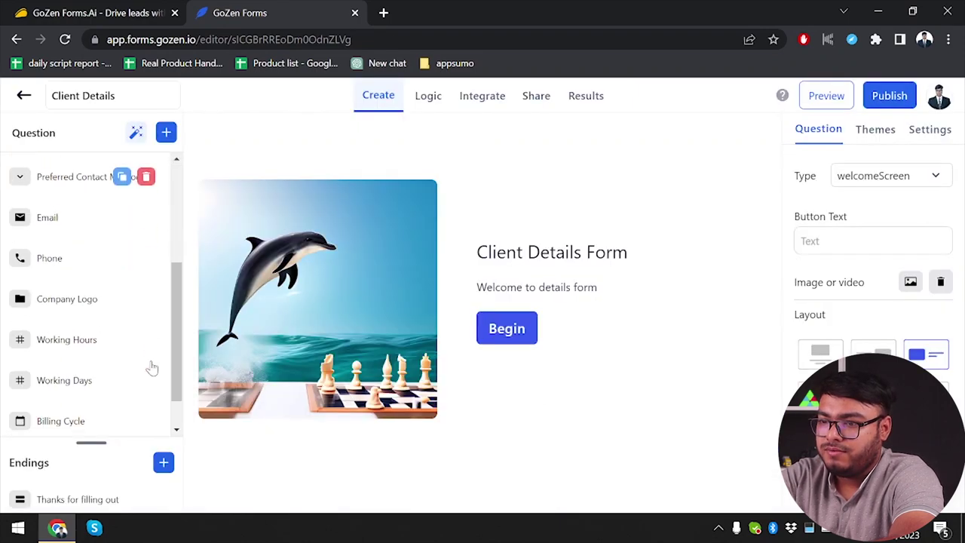
Delete the Company Logo question, review Working Hours through Please rate the form, then open Logic.
{"action": "left_click", "coordinate": [38, 253]}
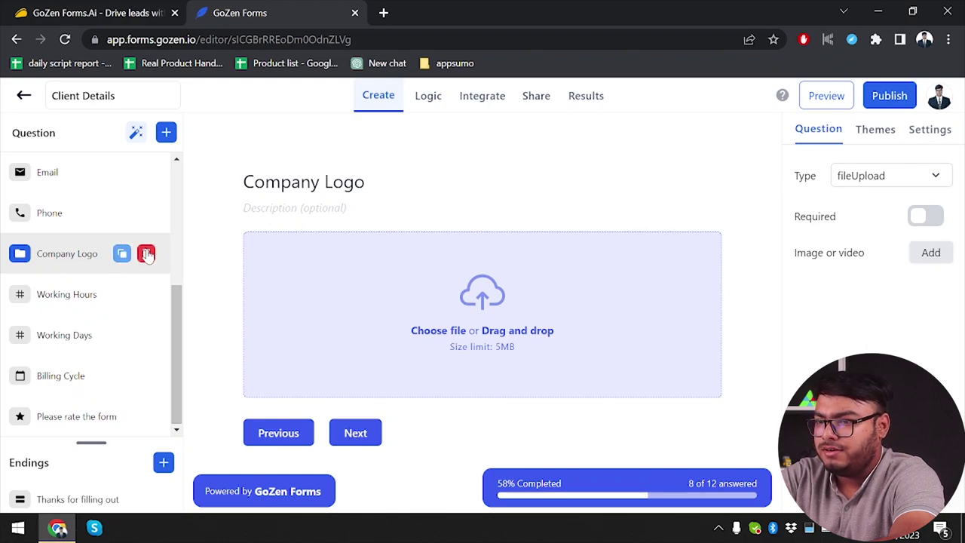
{"action": "left_click", "coordinate": [147, 253]}
{"action": "scroll", "coordinate": [96, 258], "scroll_direction": "down", "scroll_amount": 3}
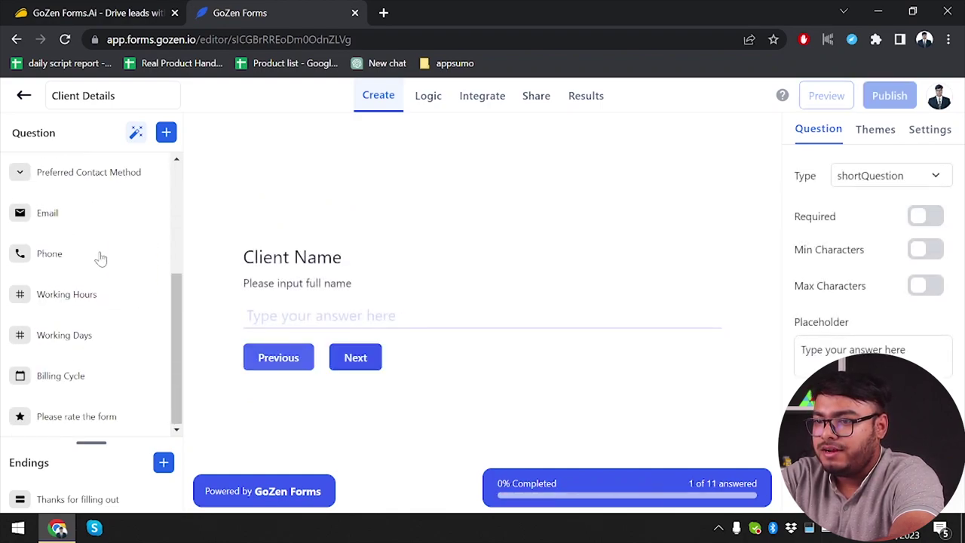
{"action": "left_click", "coordinate": [64, 299]}
{"action": "left_click", "coordinate": [64, 341]}
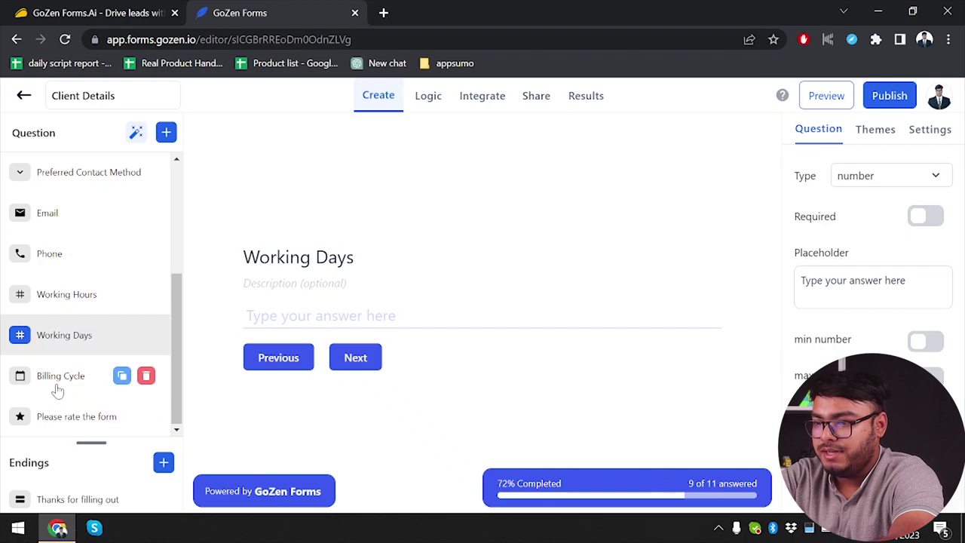
{"action": "left_click", "coordinate": [57, 384]}
{"action": "left_click", "coordinate": [49, 430]}
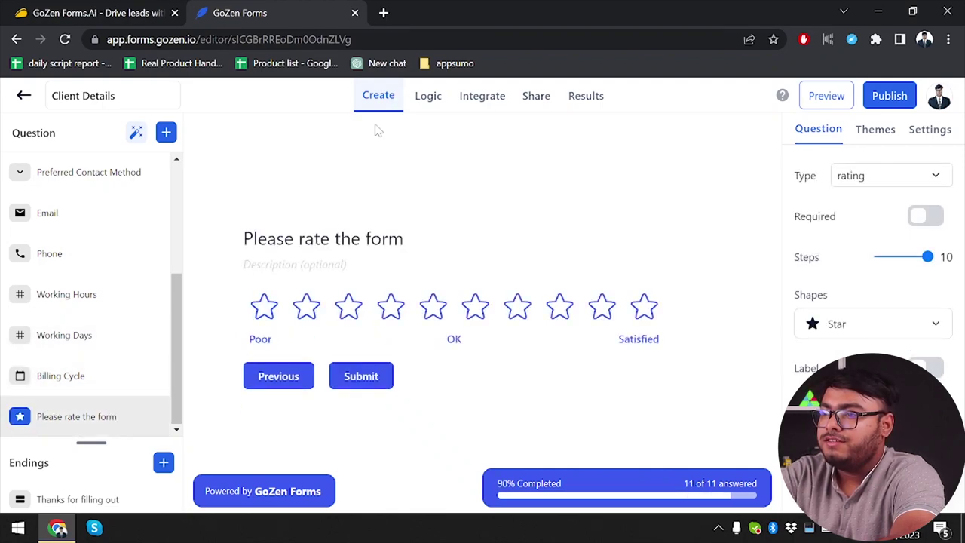
{"action": "left_click", "coordinate": [428, 103]}
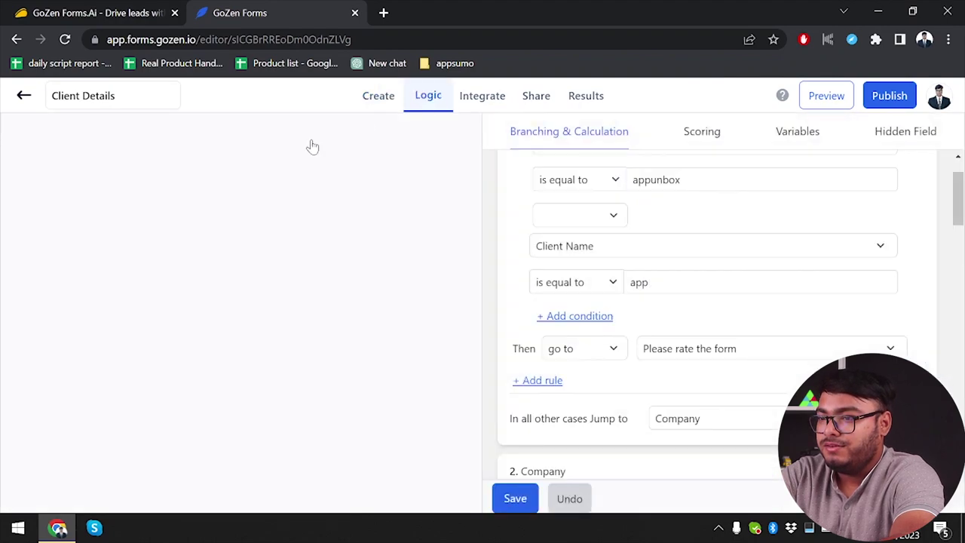